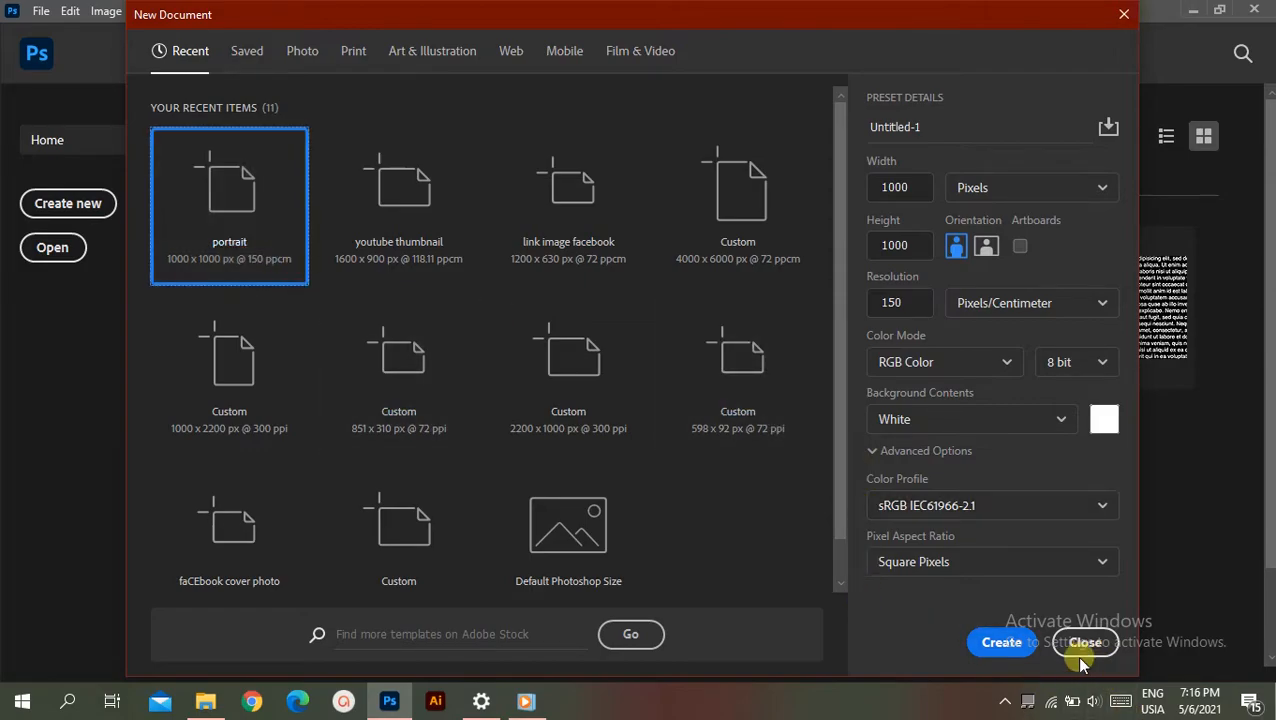
- Create a new 1000 x 1000 pixel RGB document at 150 pixels/centimeter with a white background
click(925, 187)
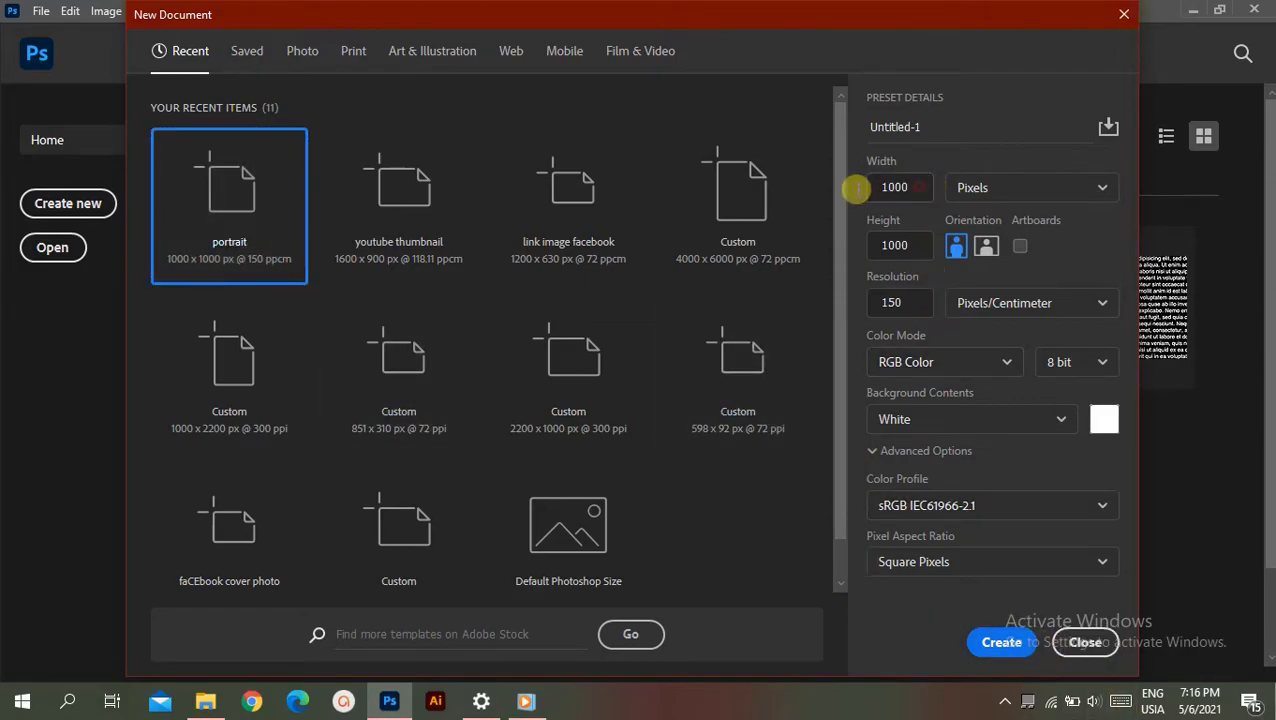
click(900, 245)
click(898, 303)
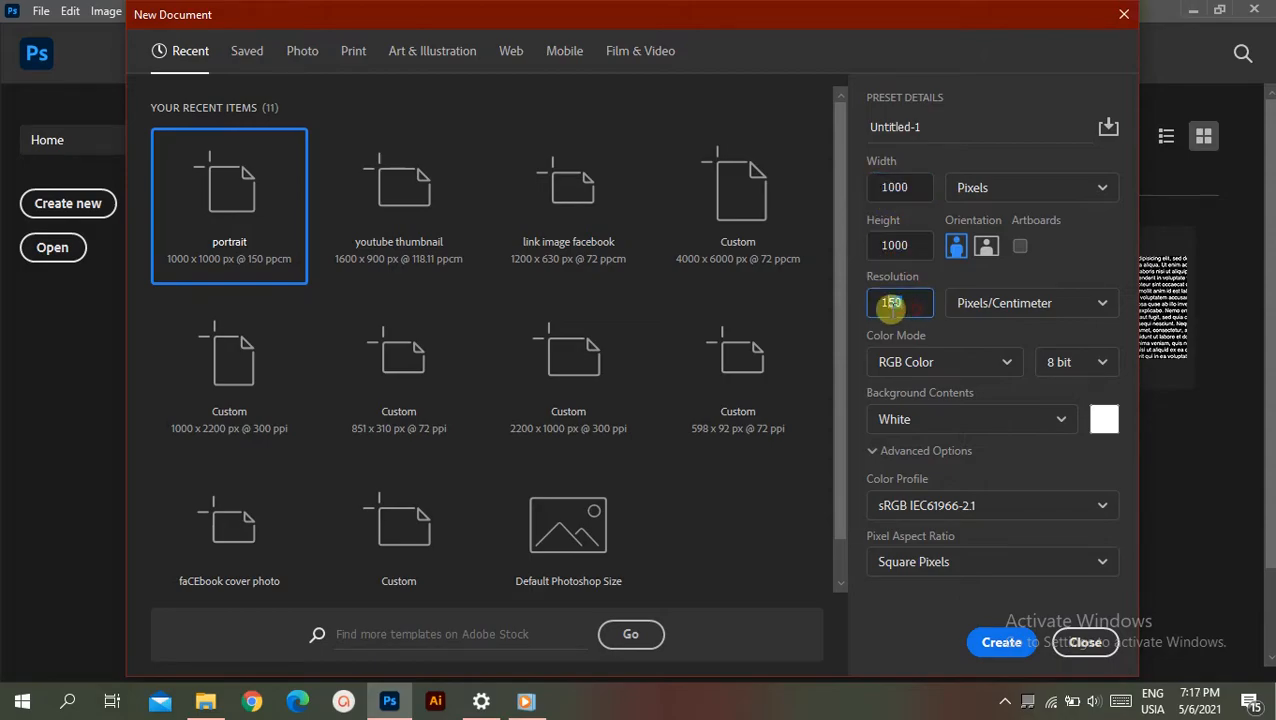
click(928, 364)
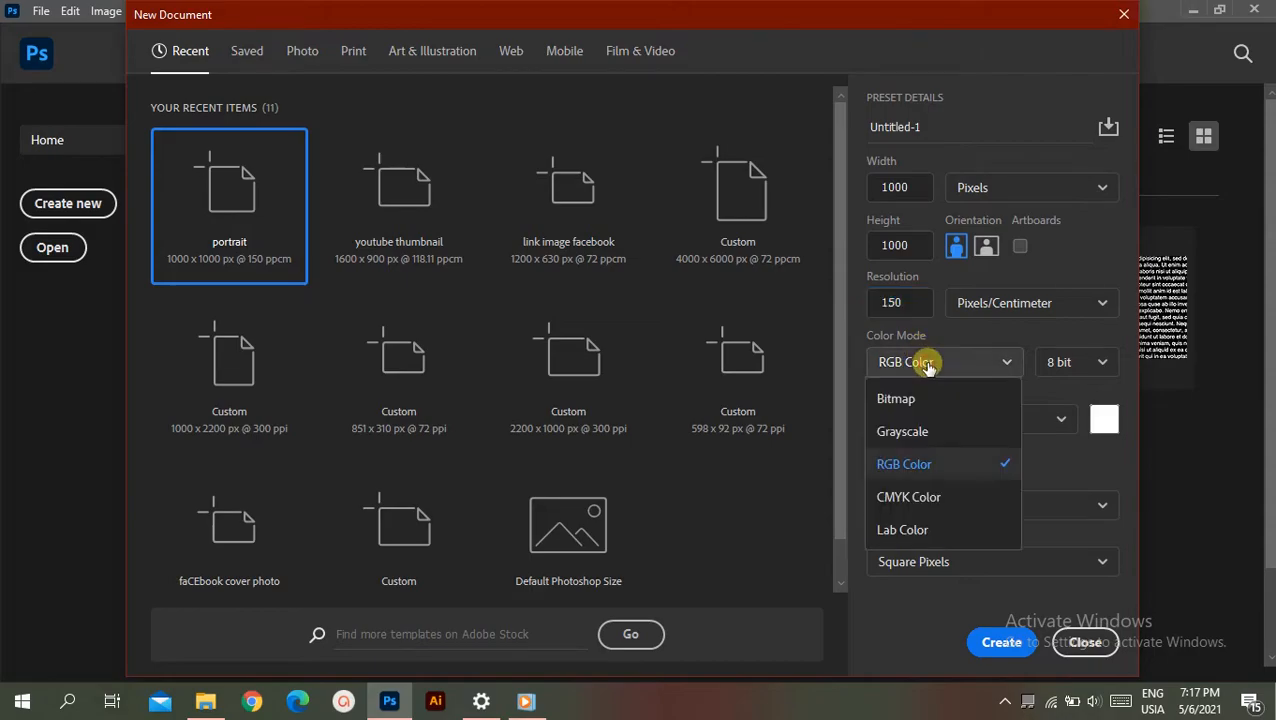
click(892, 466)
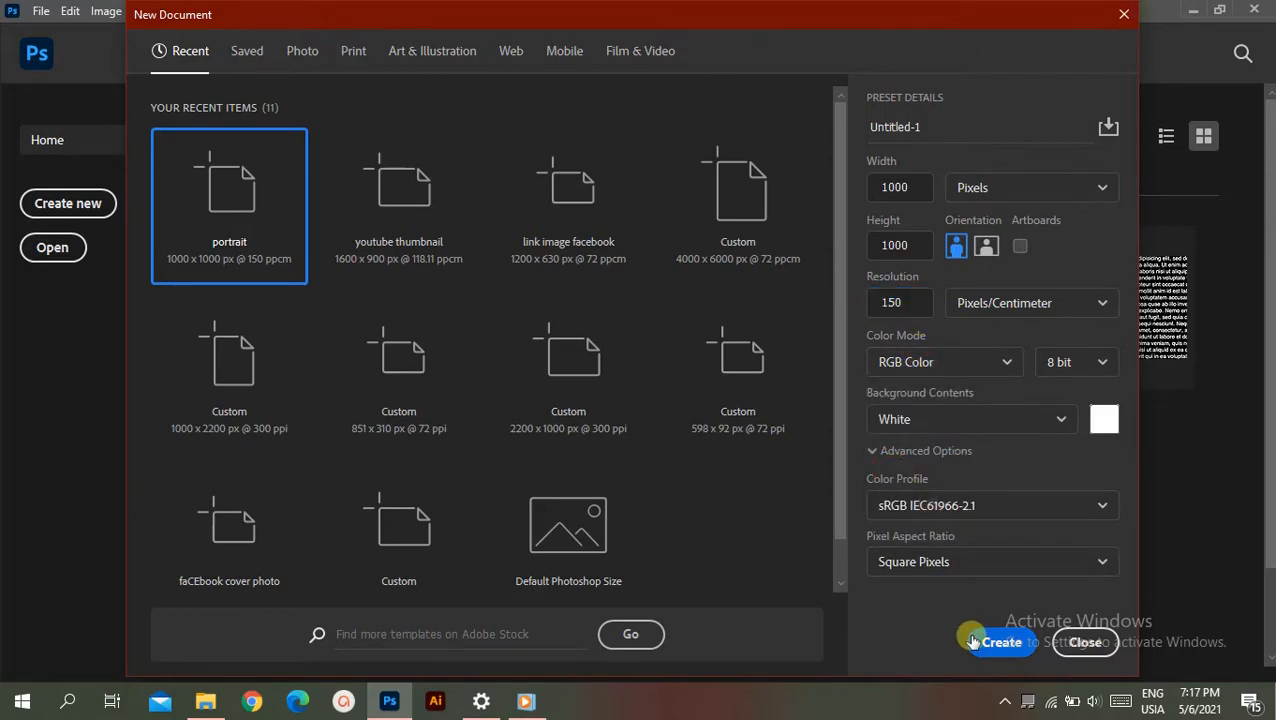
click(1092, 188)
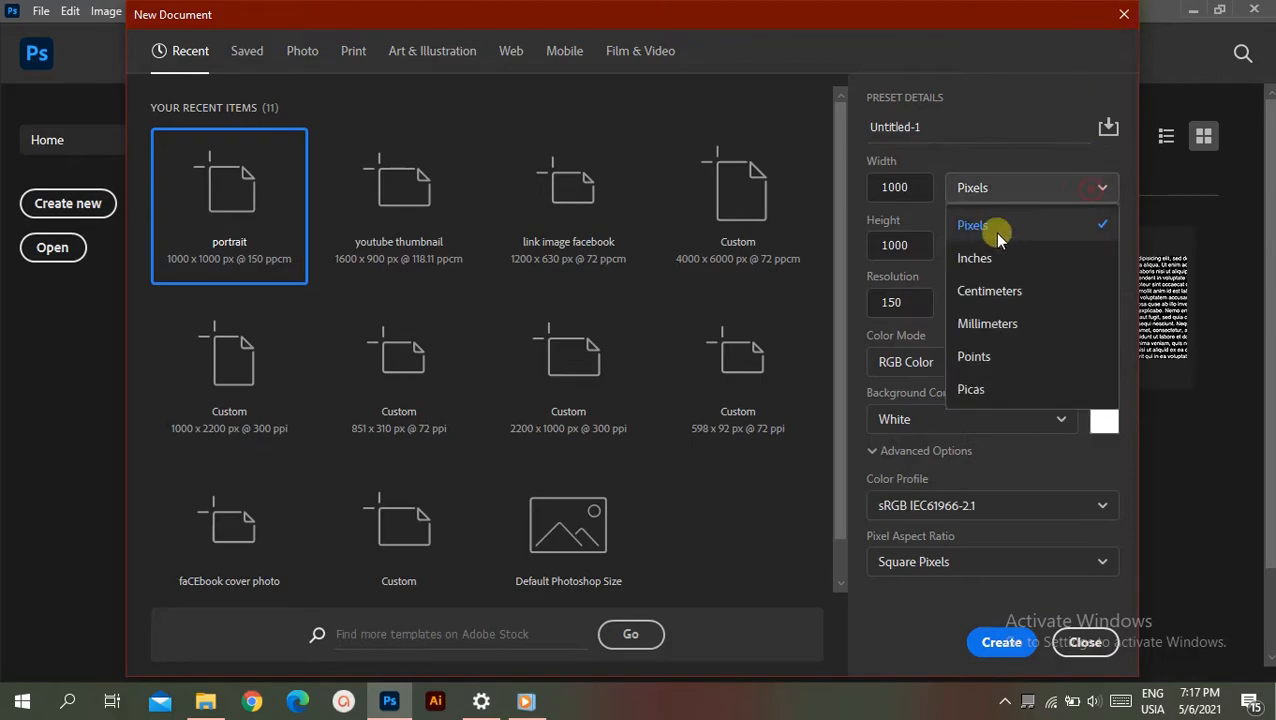
click(986, 228)
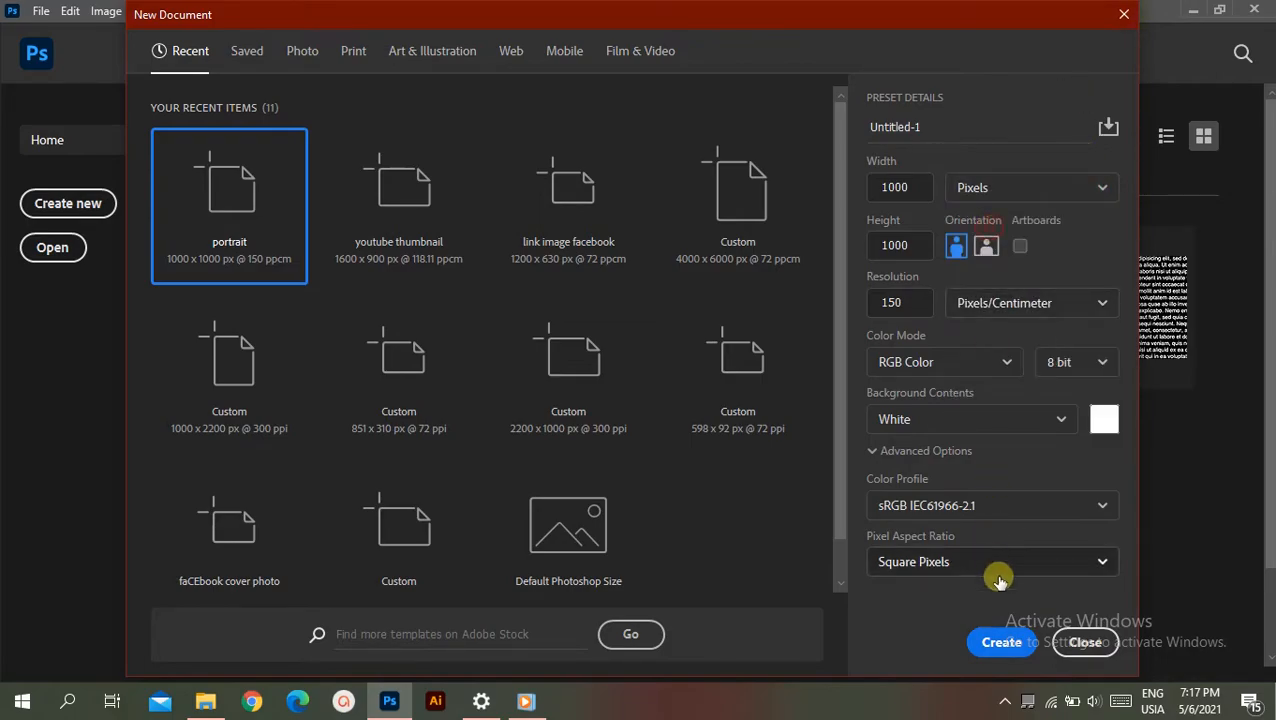
click(1000, 645)
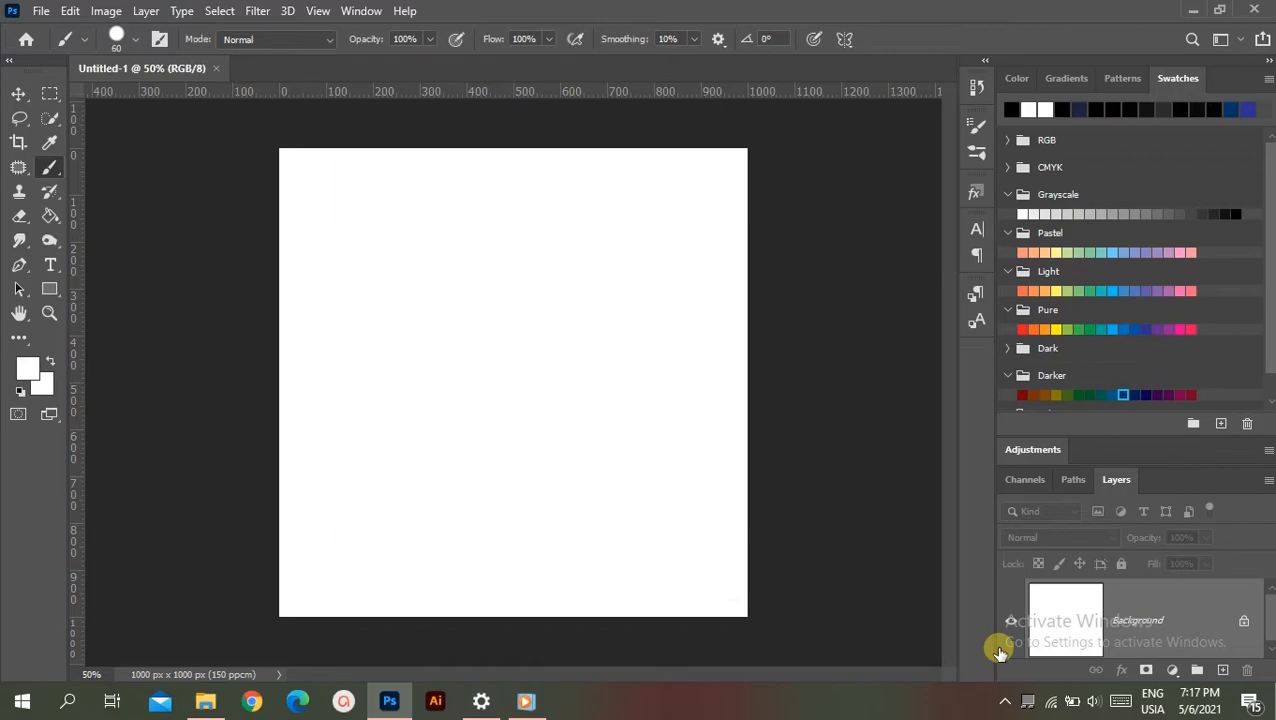
- Open the Unsplash photo of the man jumping above a road from the Downloads folder
click(40, 12)
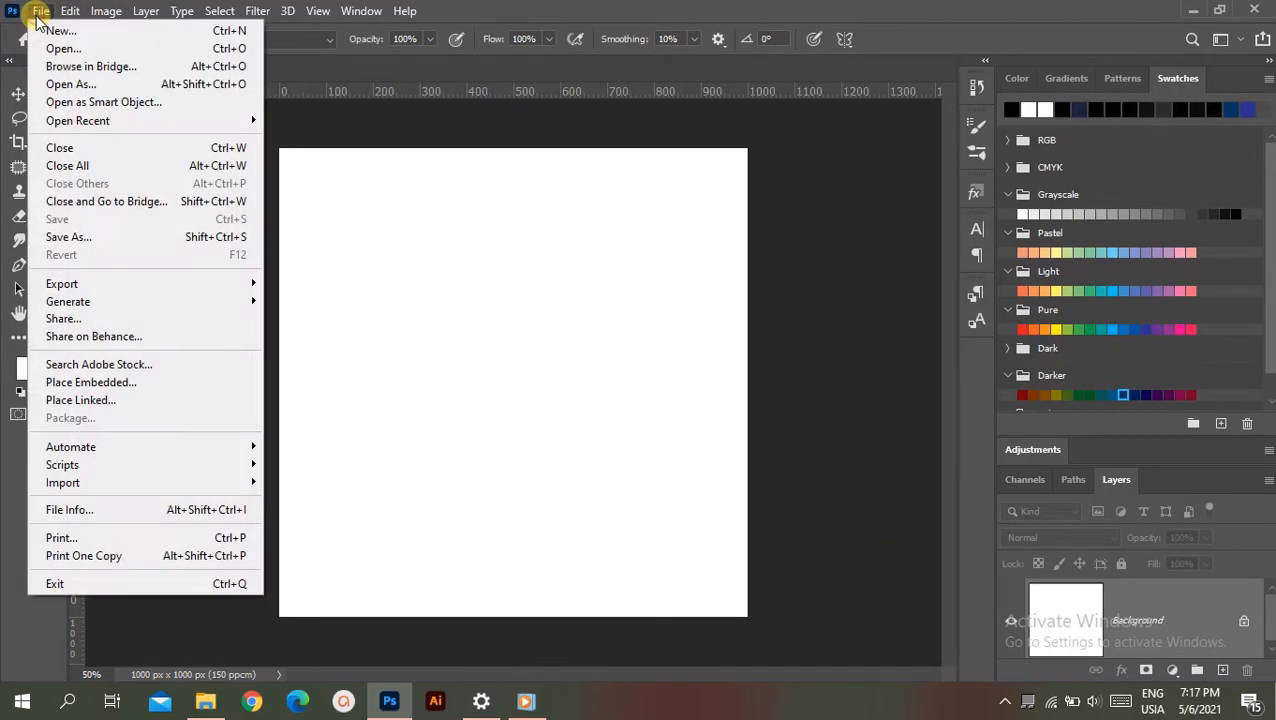
click(62, 49)
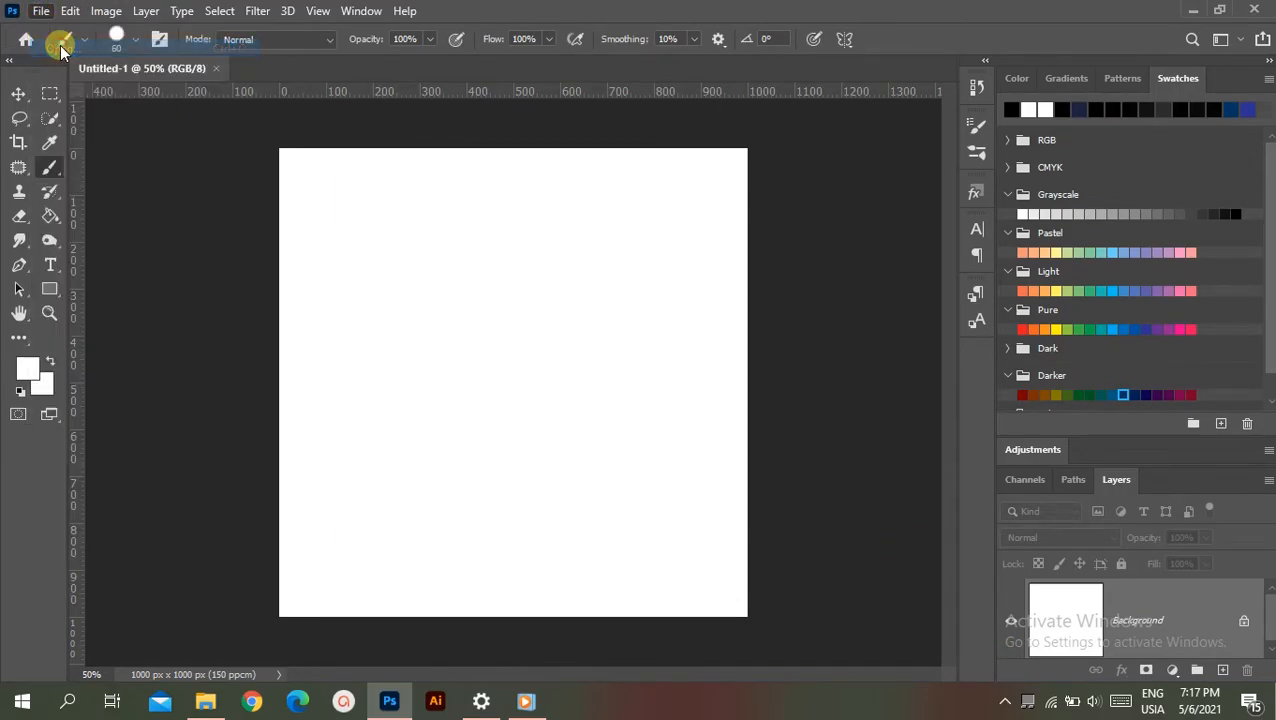
click(202, 172)
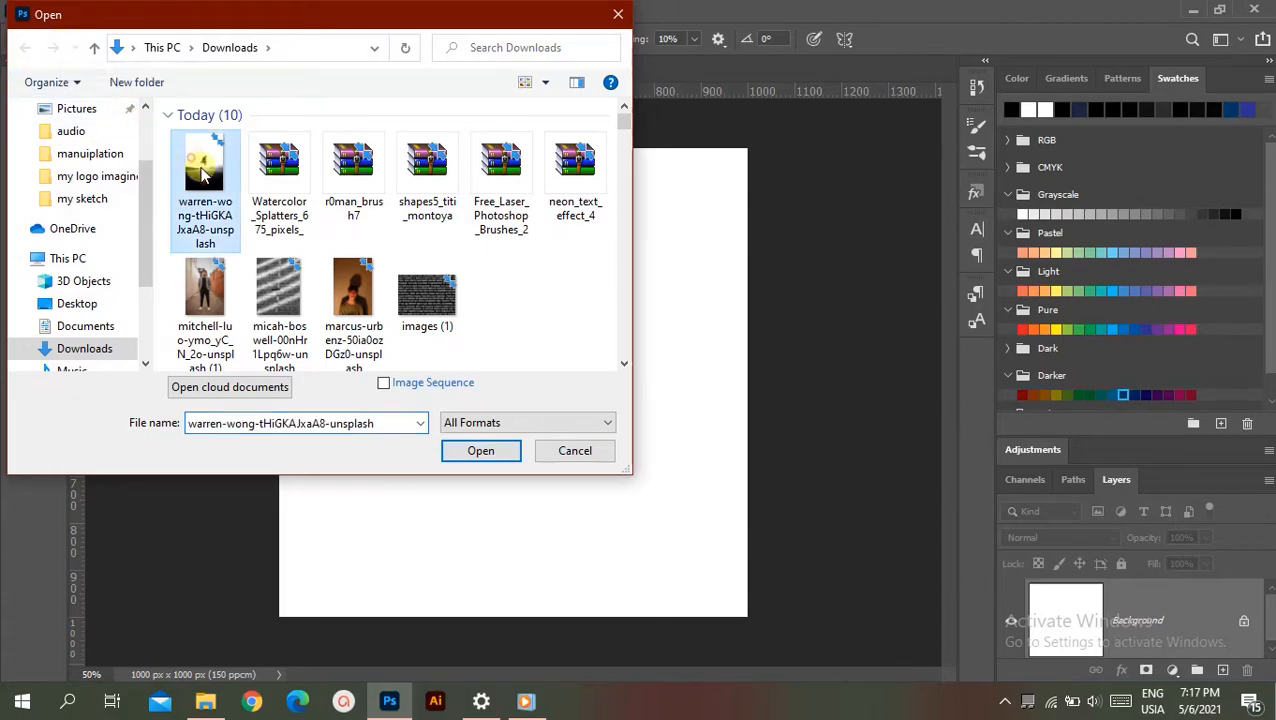
click(478, 451)
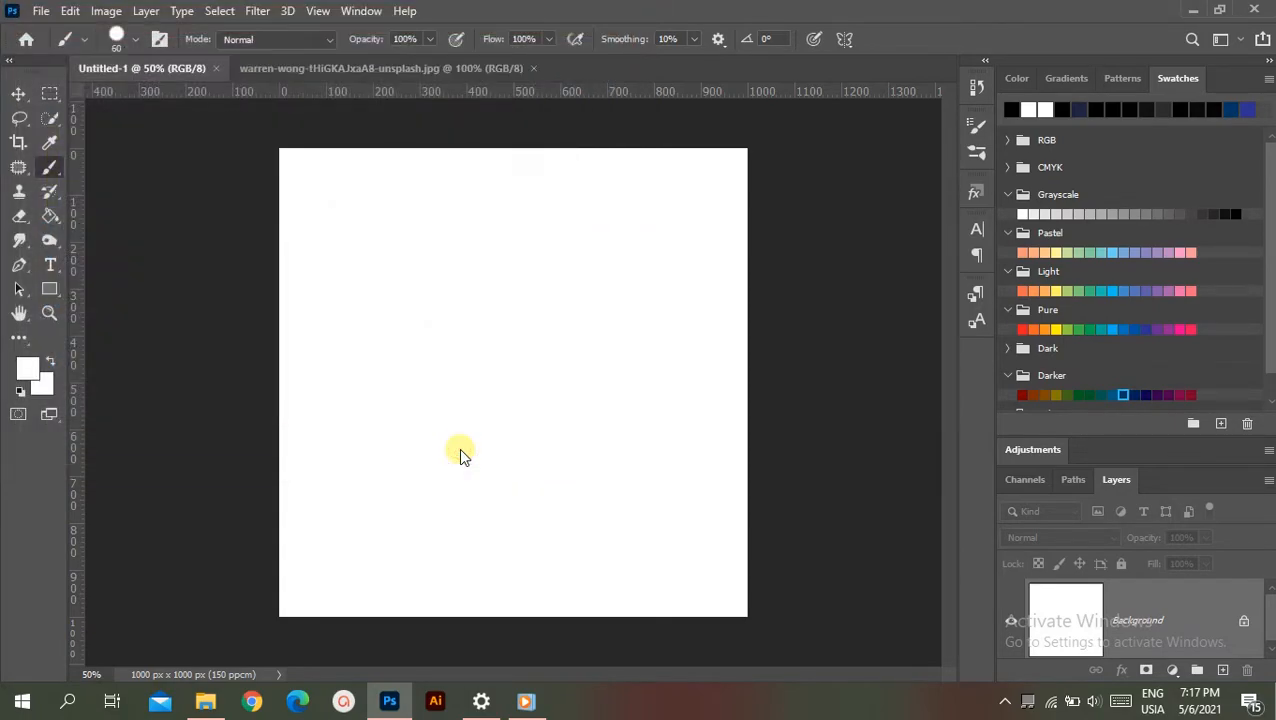
- Select the jumping man with the Object Selection tool, framing him in a rectangle of about 1619 x 1571 px
click(52, 120)
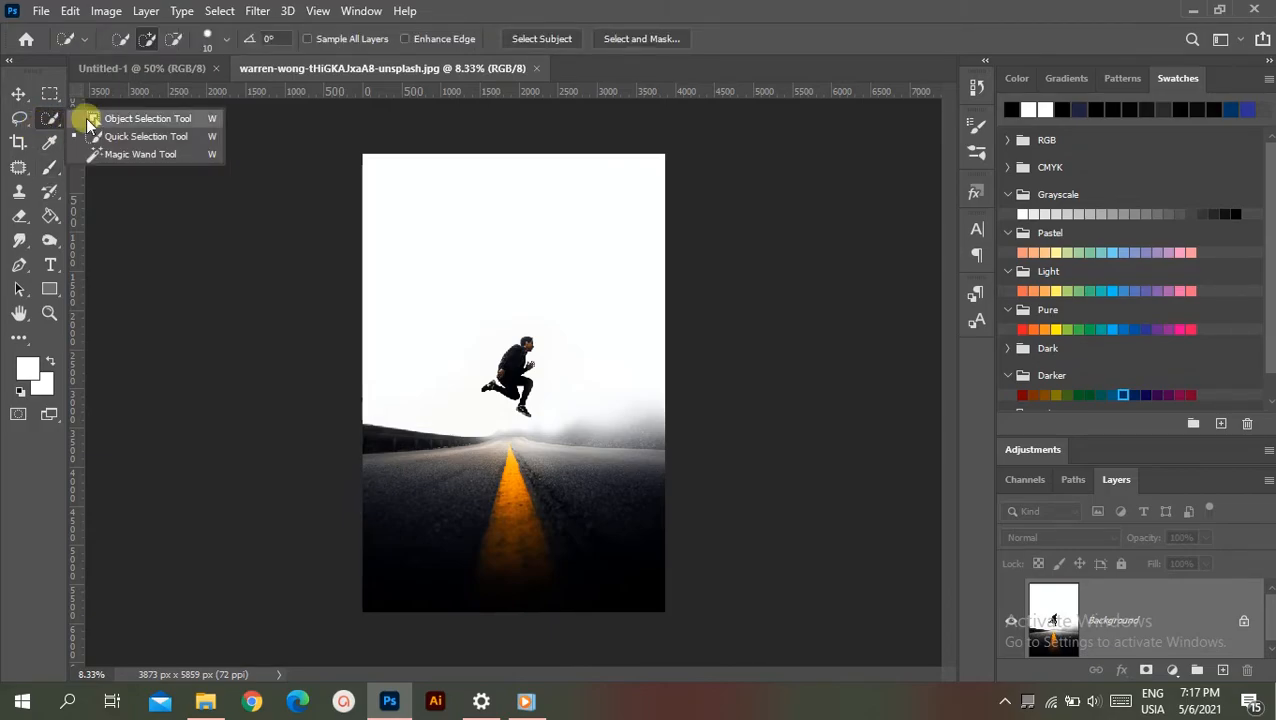
click(188, 117)
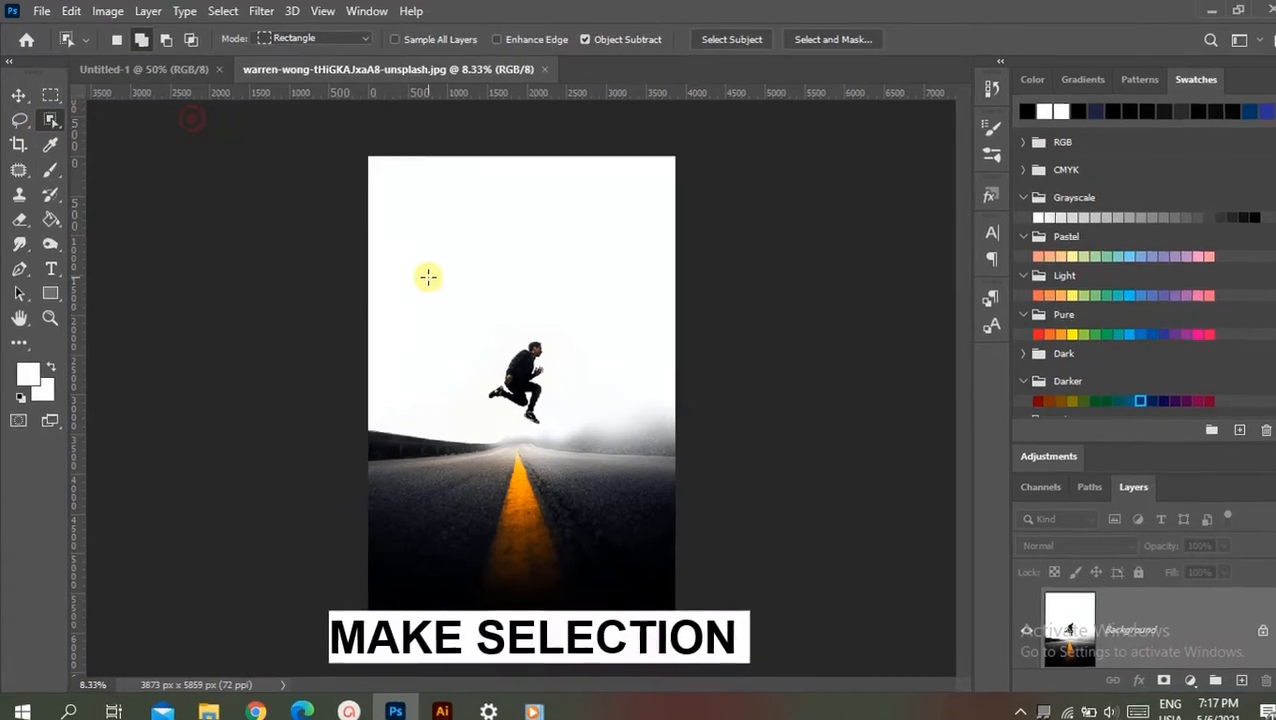
drag(483, 334, 617, 464)
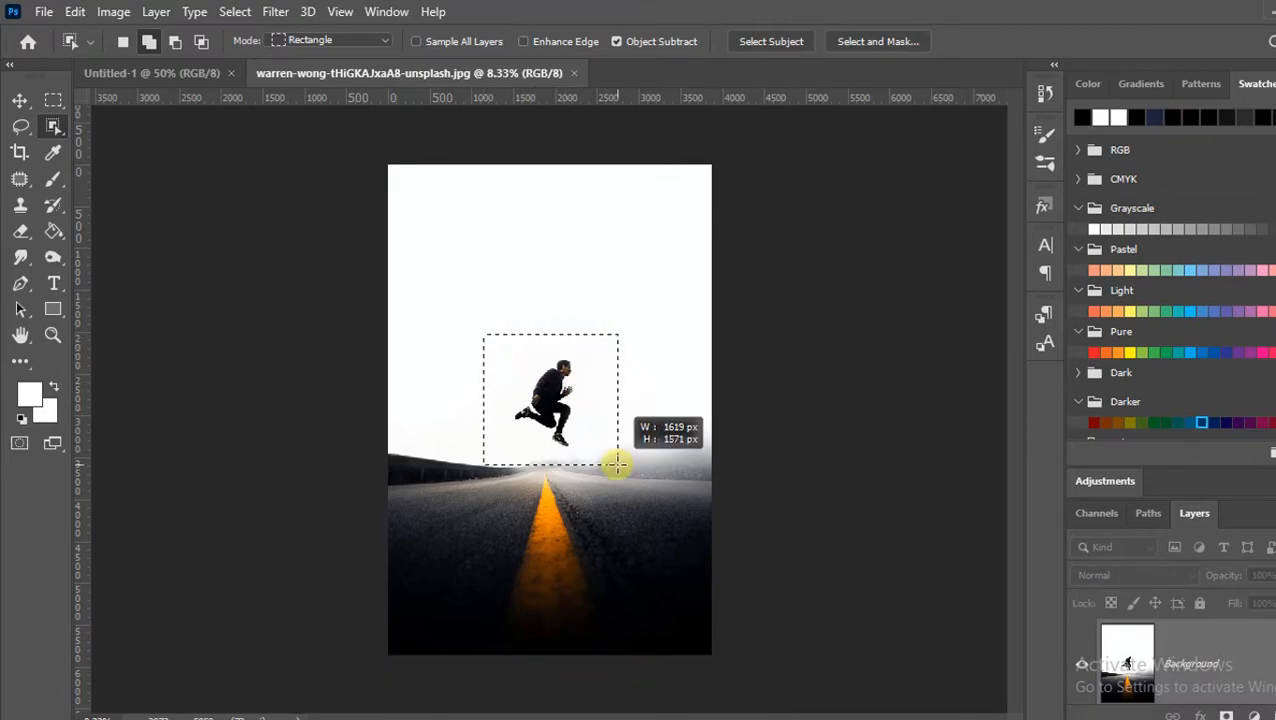
drag(617, 464, 617, 464)
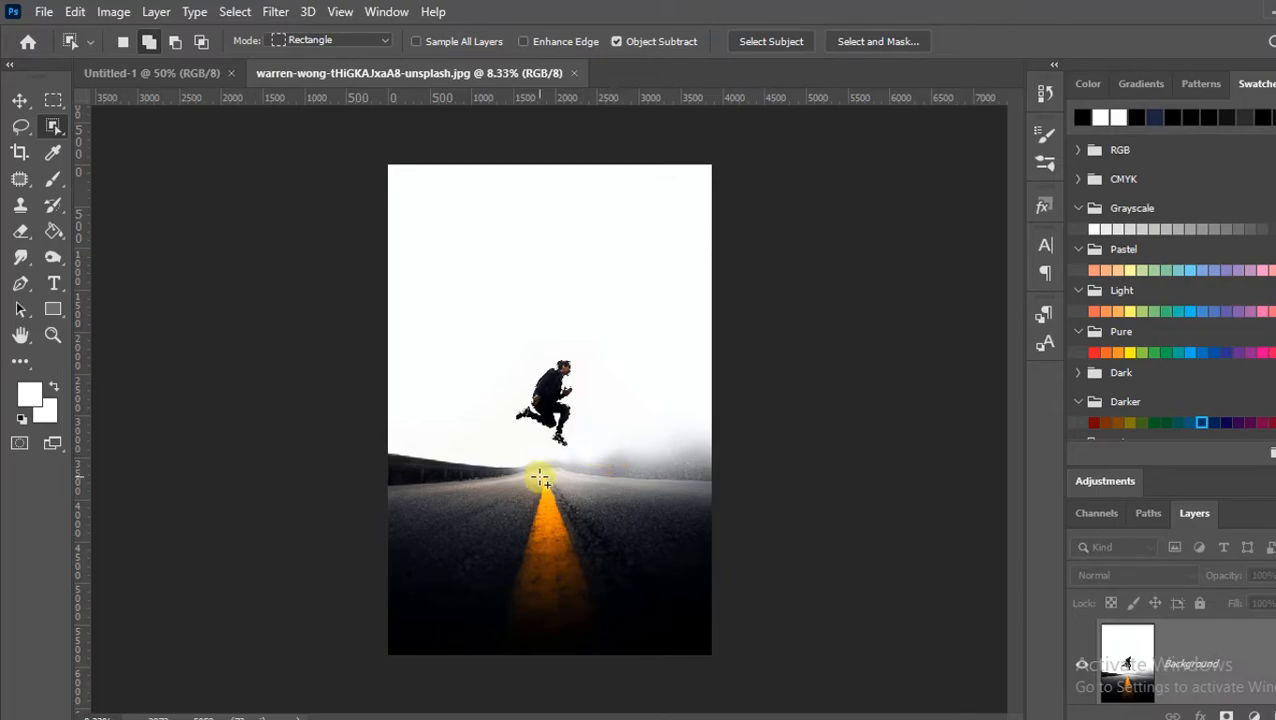
- Subtract the white gap between the man's legs from the selection with the Quick Selection tool
scroll(540, 480, up, 5)
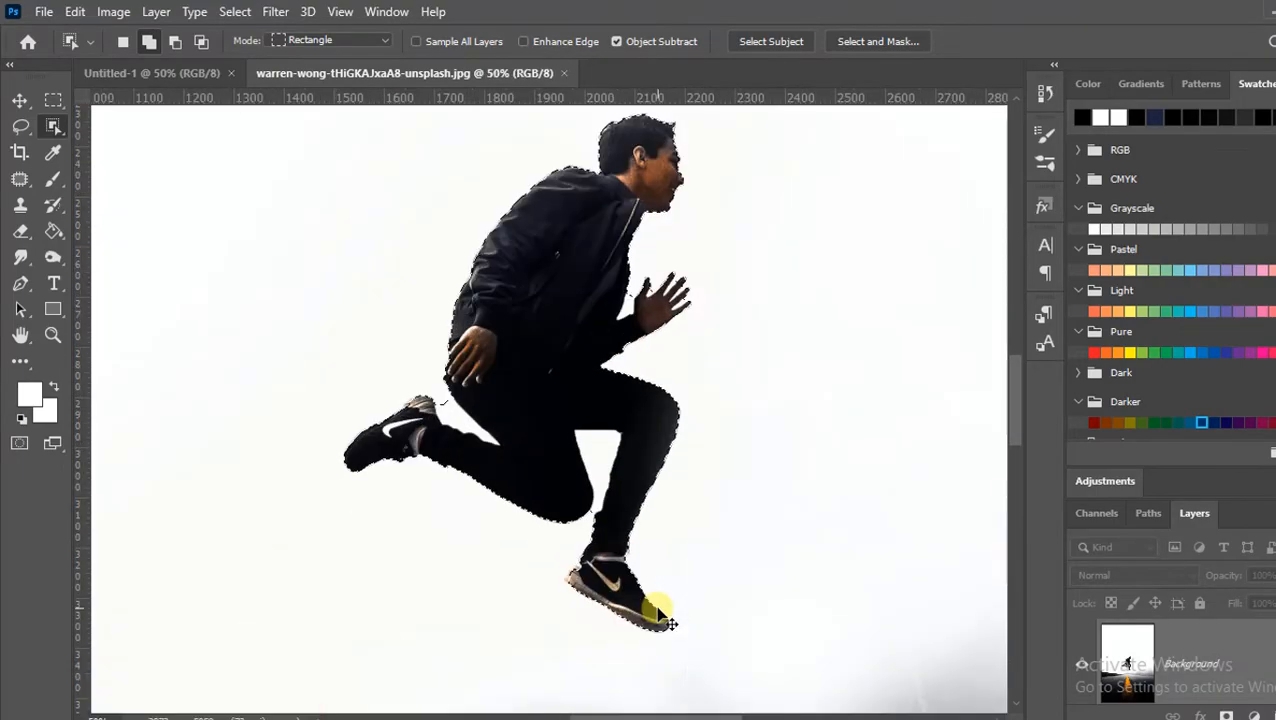
scroll(660, 610, up, 1)
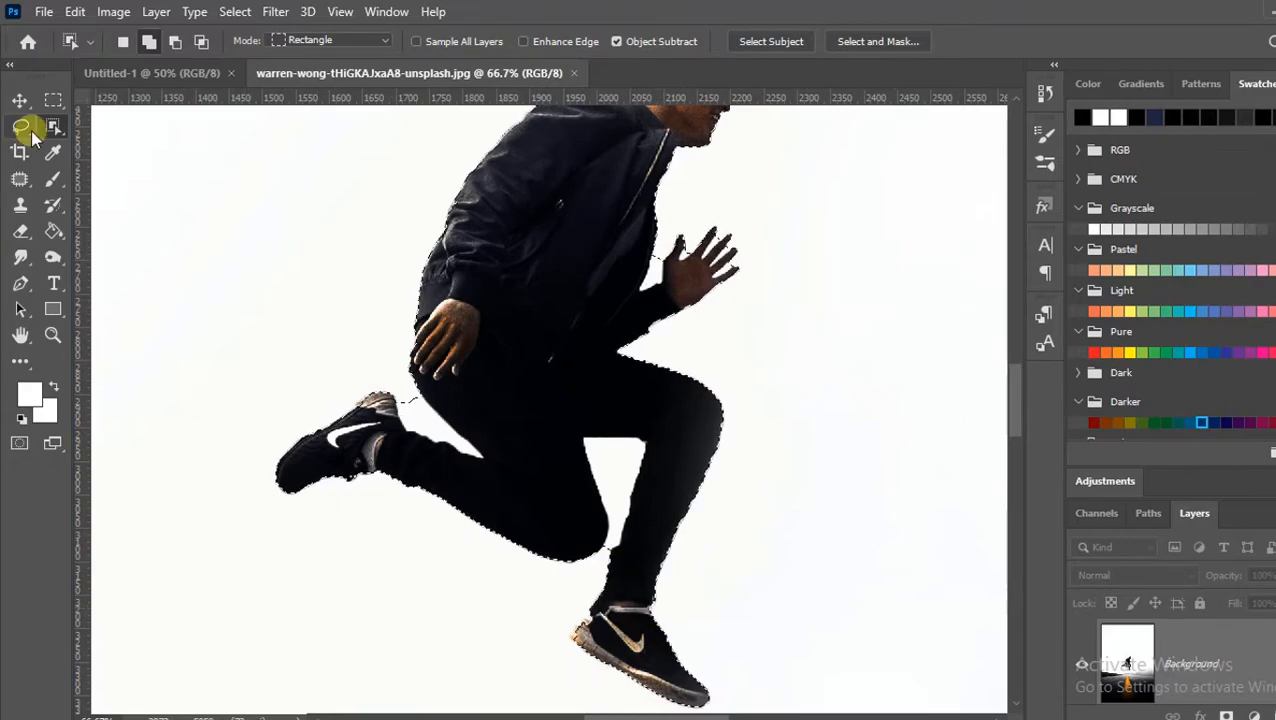
right_click(55, 132)
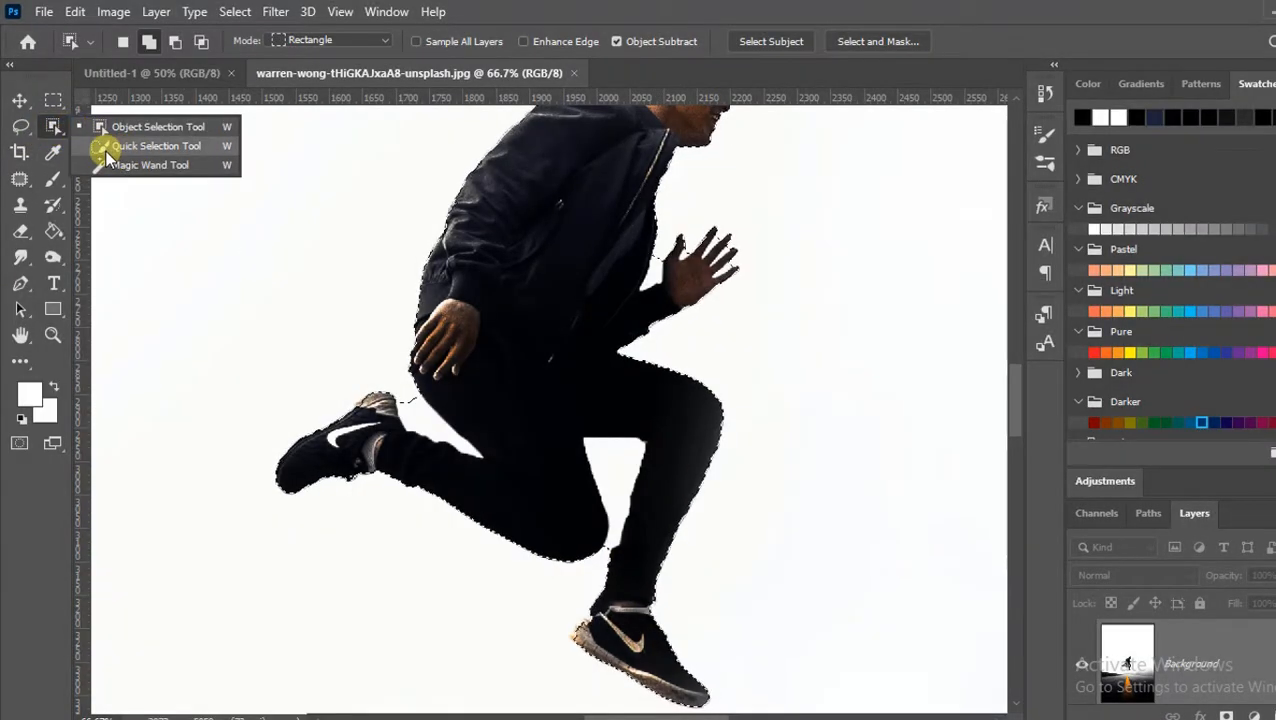
click(106, 151)
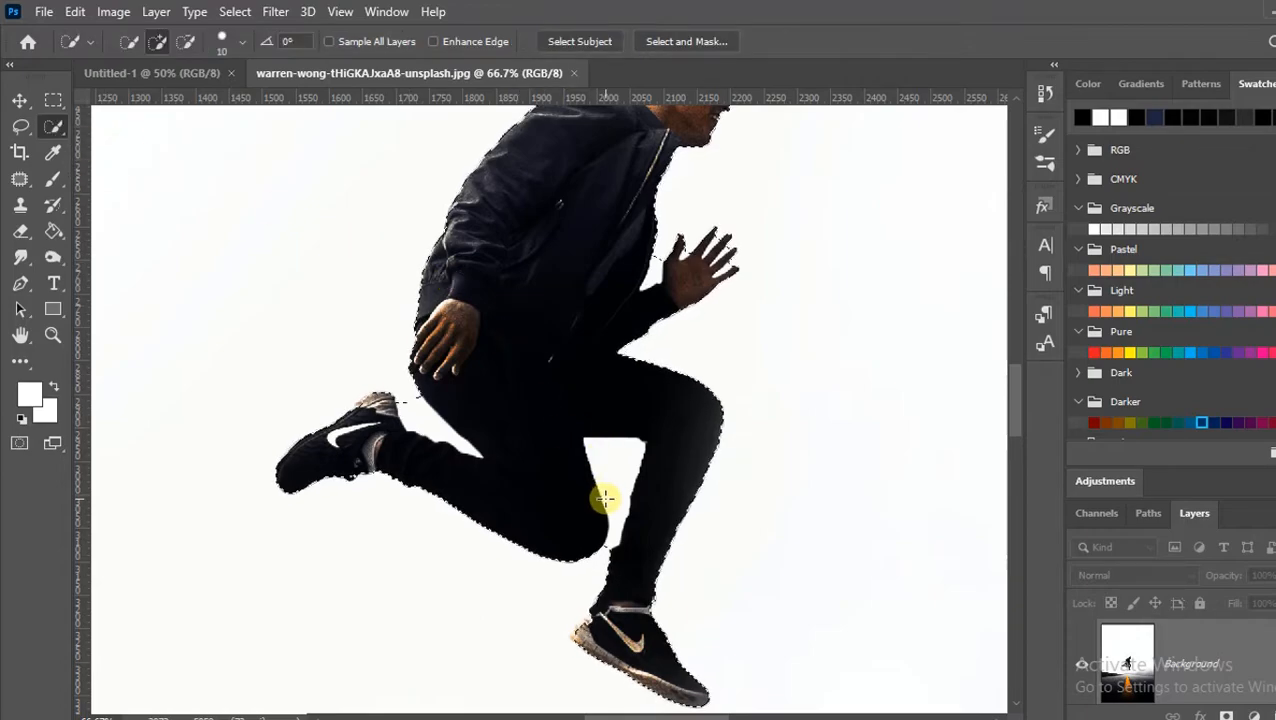
key(alt)
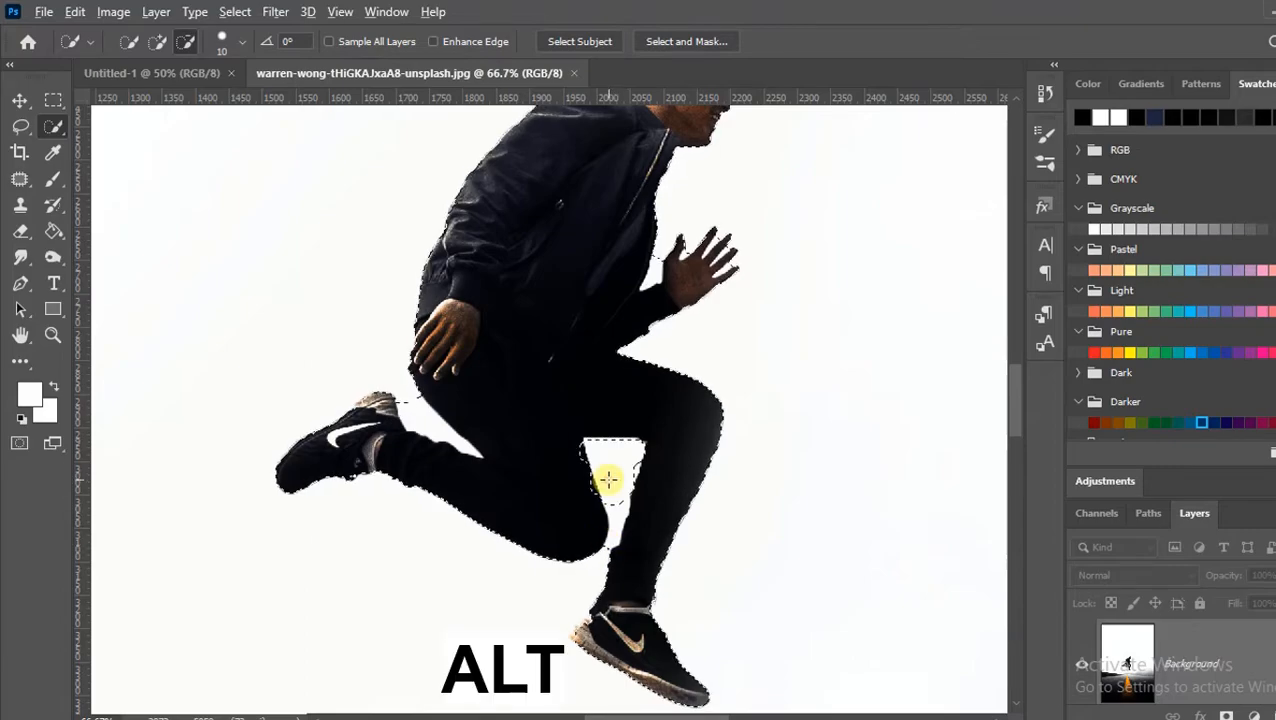
drag(608, 480, 612, 535)
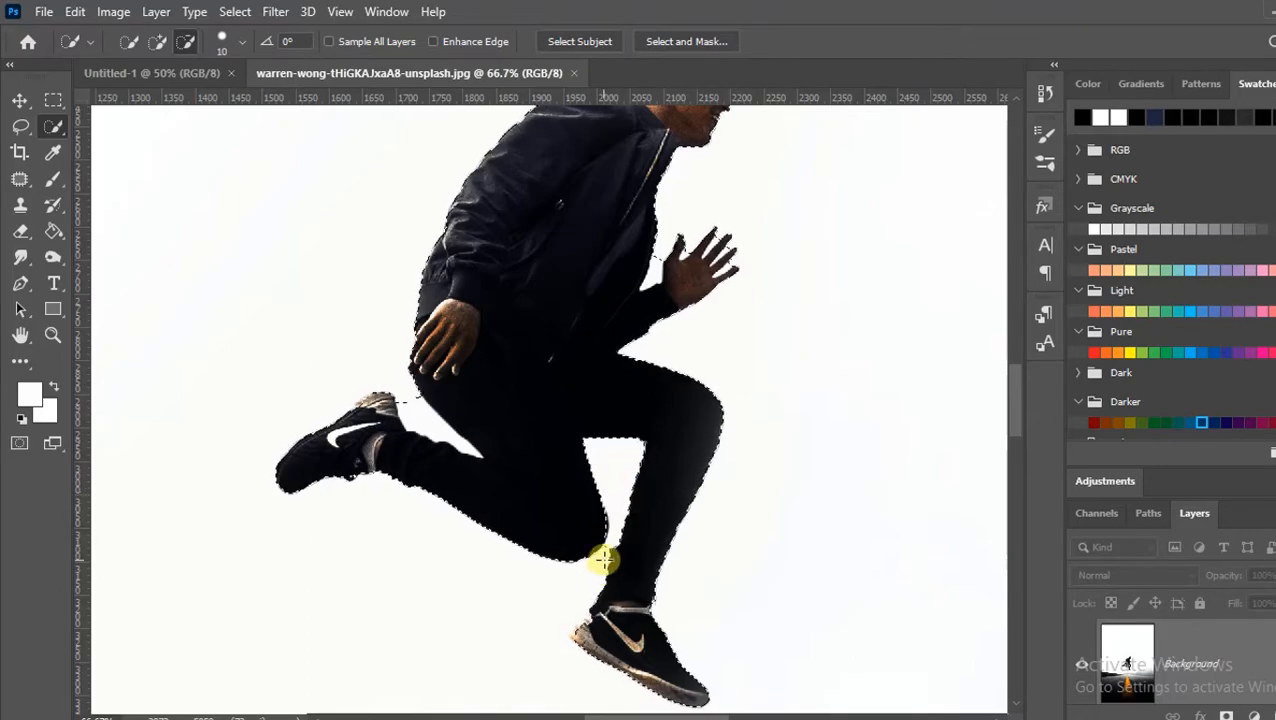
- Refine the selection in the gap between the rear shoe and thigh and around the raised hand
scroll(430, 398, up, 3)
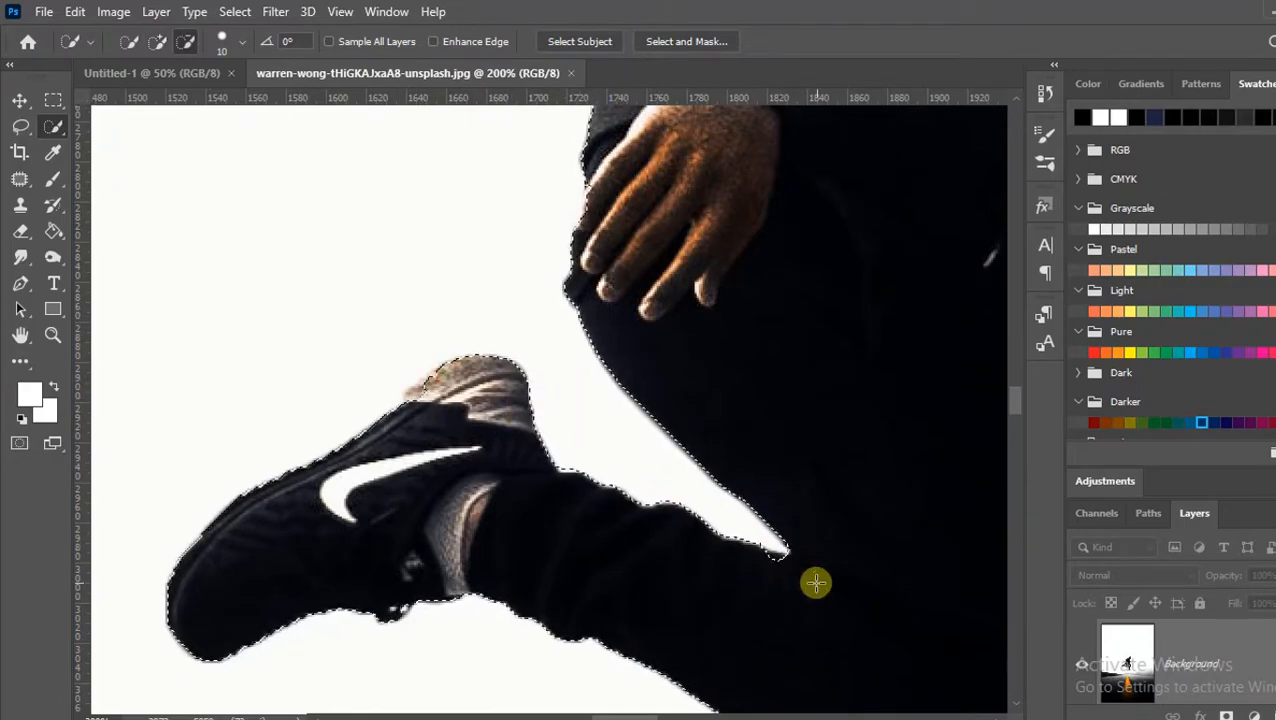
click(761, 558)
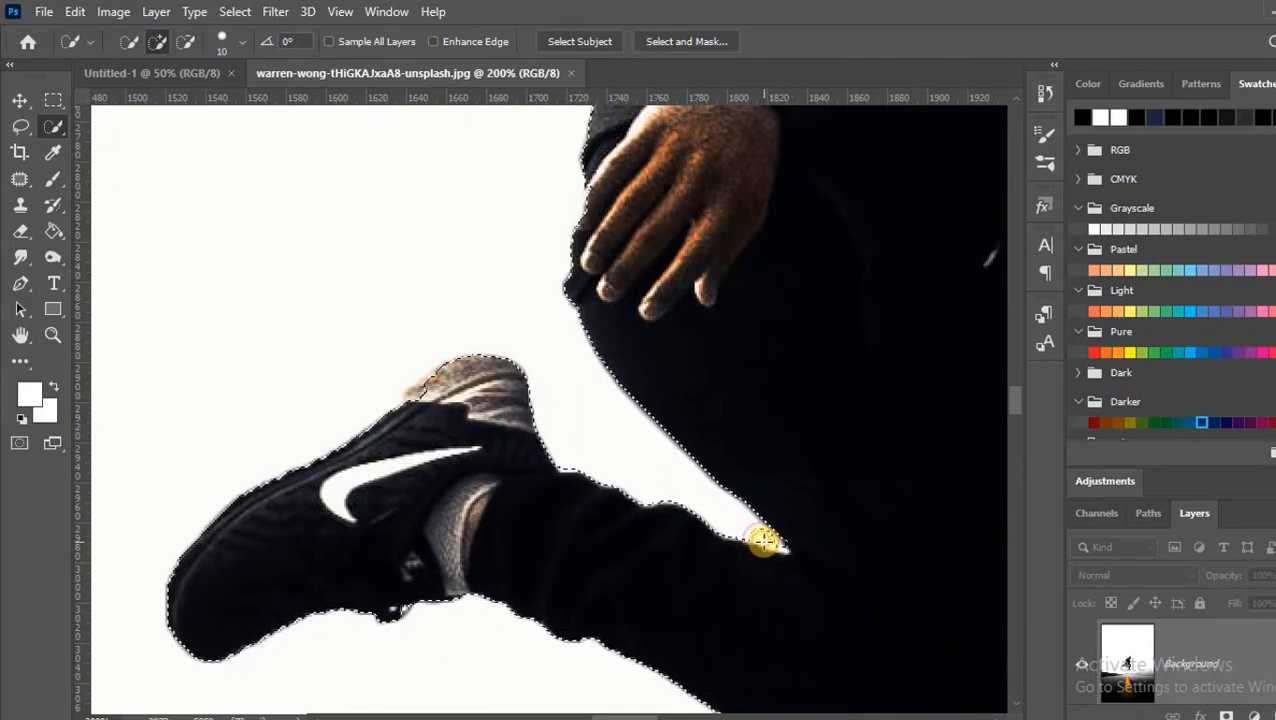
key(ctrl+minus)
key(ctrl+minus)
mouse_move(1015, 403)
mouse_down()
mouse_move(1025, 373)
mouse_move(1020, 383)
mouse_up()
drag(566, 716, 621, 714)
key(ctrl+plus)
key(ctrl+plus)
key(ctrl+plus)
scroll(465, 716, right, 3)
drag(484, 458, 459, 515)
- Add a layer mask from the selection and open that mask in the Select and Mask workspace
key(ctrl+0)
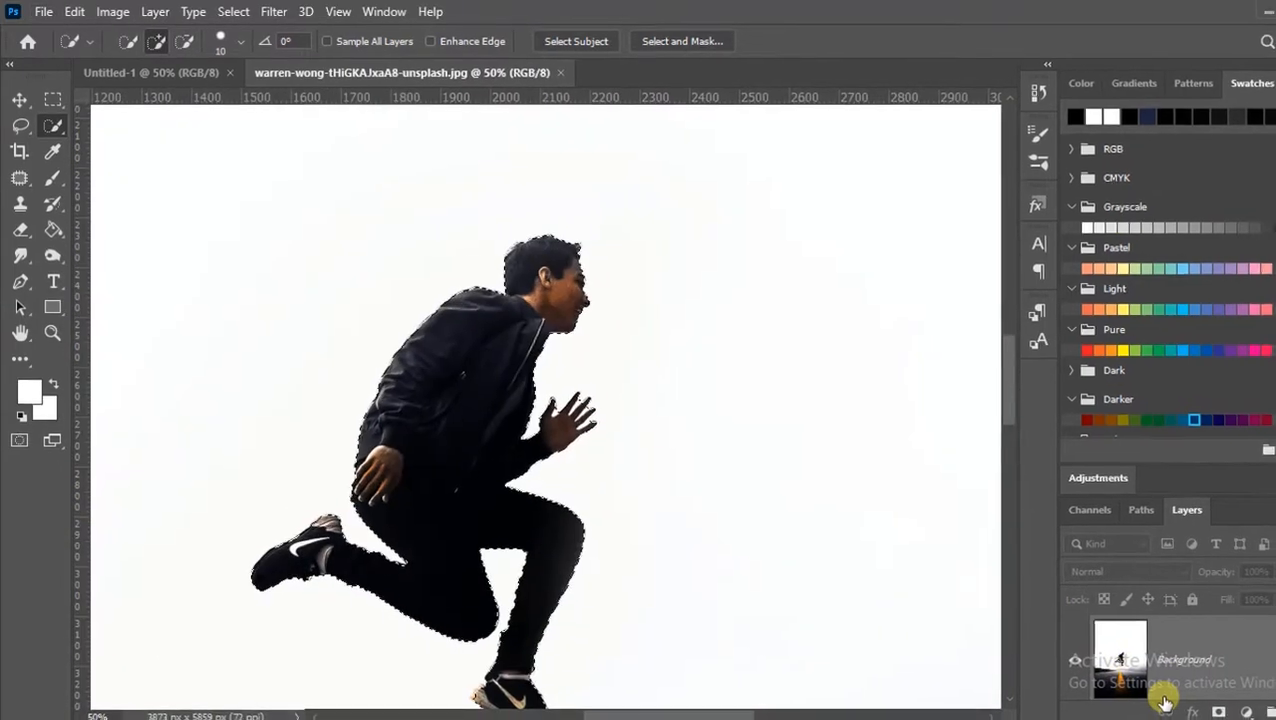
click(1226, 717)
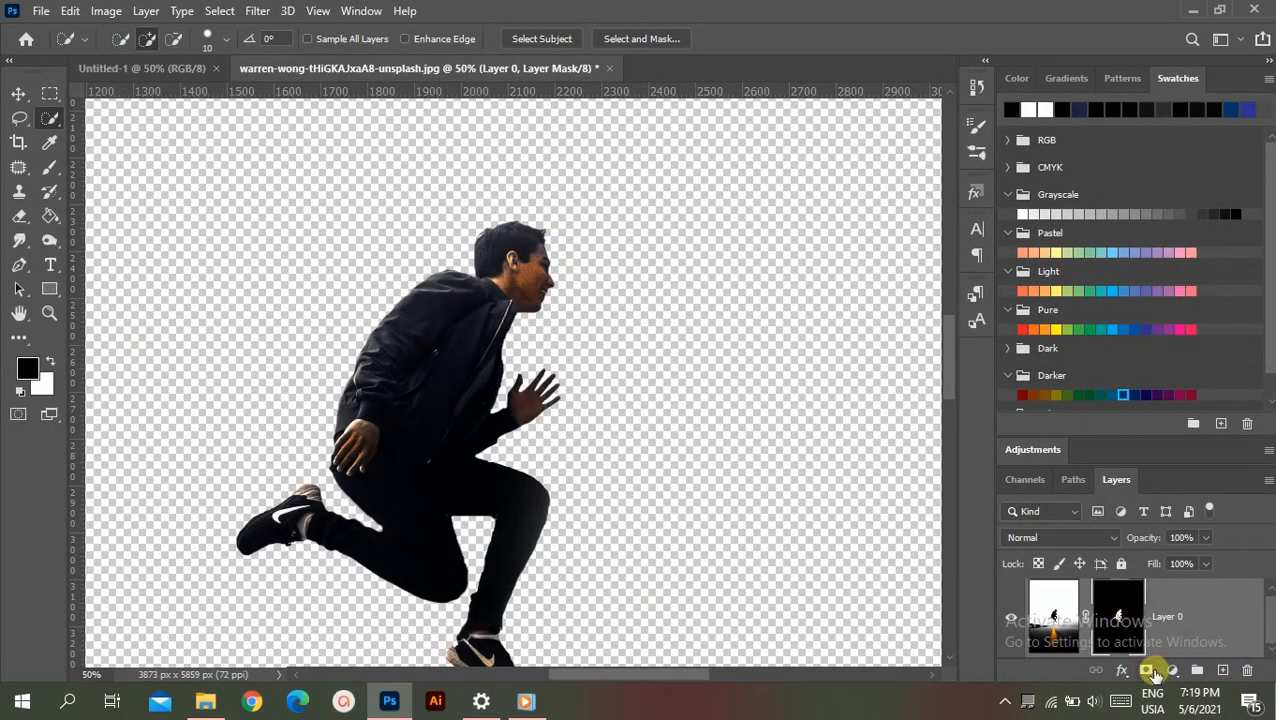
double_click(1118, 620)
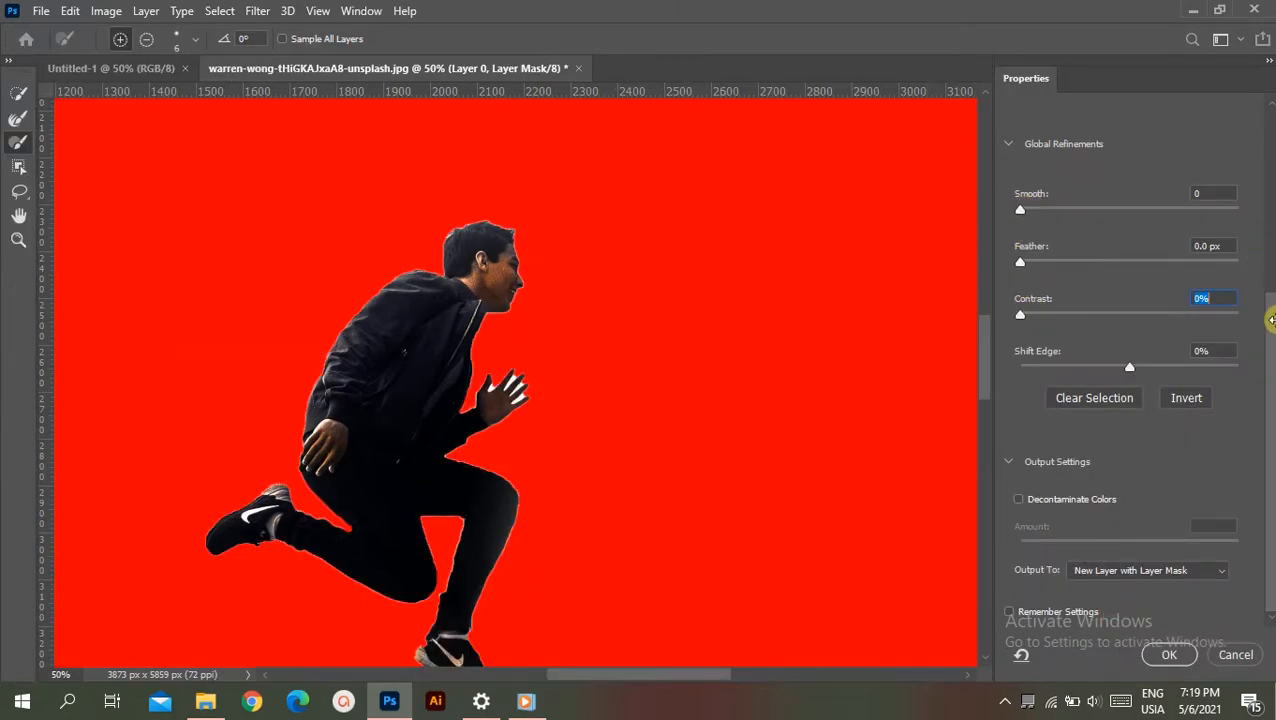
- Brush the white background out of the raised hand's gaps between thumb, index and middle fingers, reducing the brush size to 4
key(ctrl+plus)
key(ctrl+plus)
key(ctrl+plus)
key(ctrl+plus)
key(ctrl+plus)
mouse_move(333, 407)
mouse_down()
mouse_move(305, 436)
mouse_move(330, 393)
mouse_move(302, 445)
mouse_up()
drag(503, 320, 445, 398)
key(bracketleft)
key(bracketleft)
key(alt)
mouse_move(420, 438)
mouse_down()
mouse_move(484, 338)
mouse_move(465, 379)
mouse_move(514, 335)
mouse_move(434, 425)
mouse_up()
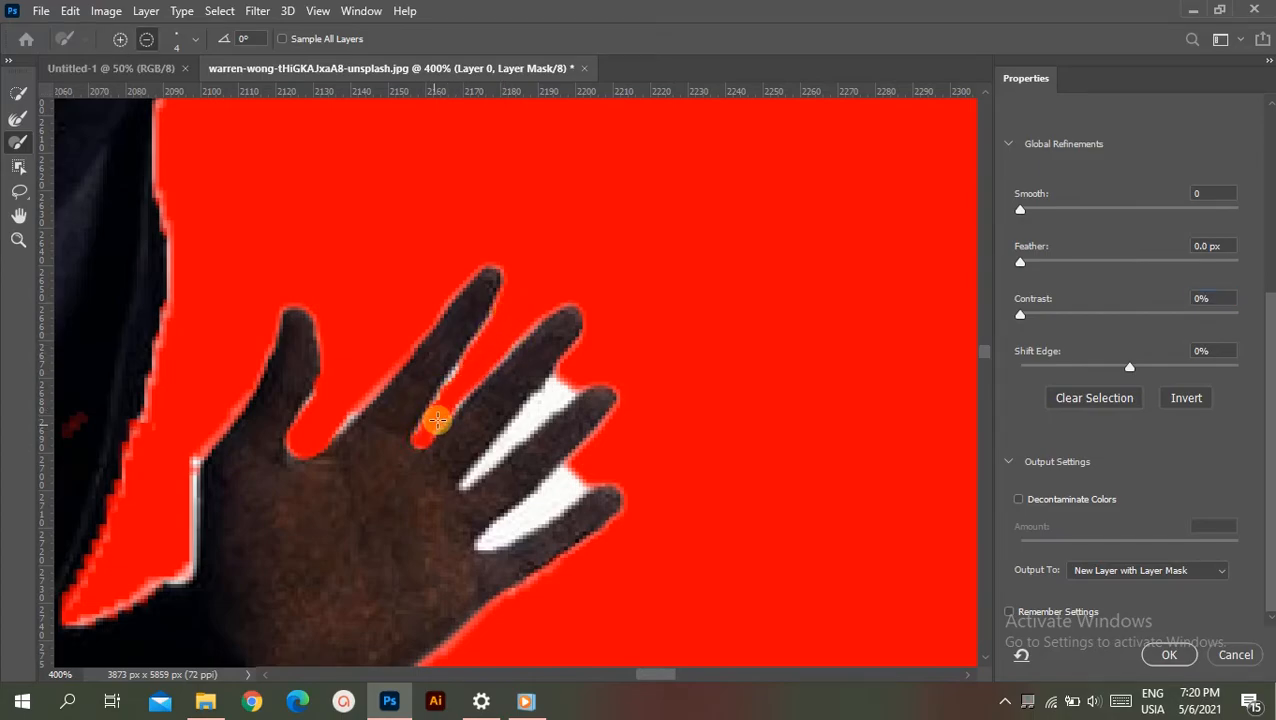
- Subtract the white gap between the raised hand's middle and ring fingers, finishing its narrow end with a size 1 brush
mouse_move(564, 364)
mouse_down()
mouse_move(503, 442)
mouse_move(559, 401)
mouse_move(554, 381)
mouse_move(511, 440)
mouse_up()
key(bracketleft)
key(bracketleft)
key(bracketleft)
drag(470, 481, 476, 468)
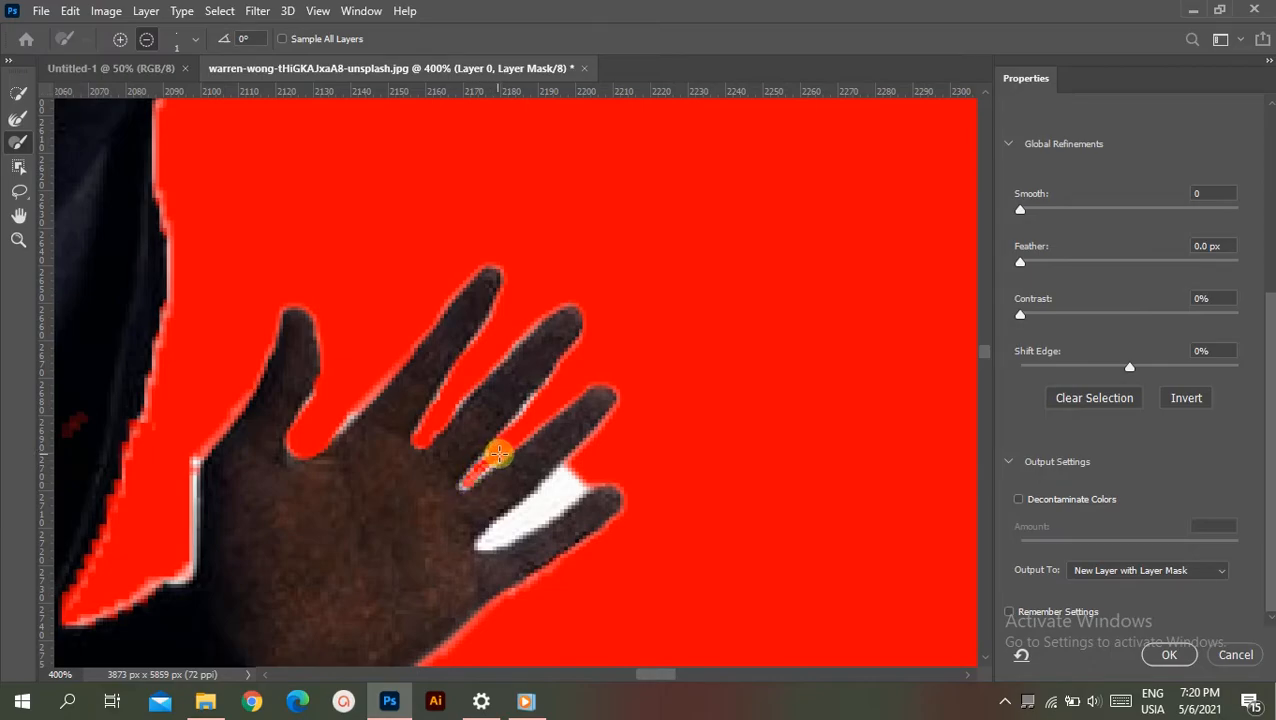
- Subtract the white gap between the ring and little fingers with a larger brush, finishing its inner end at size 1
key(bracketright)
key(bracketright)
key(bracketright)
key(bracketright)
key(bracketright)
mouse_move(589, 484)
mouse_down()
mouse_move(537, 514)
mouse_move(565, 480)
mouse_move(491, 538)
mouse_move(579, 476)
mouse_move(527, 515)
mouse_up()
key(bracketleft)
key(bracketleft)
key(bracketleft)
key(bracketleft)
key(bracketleft)
drag(498, 541, 490, 530)
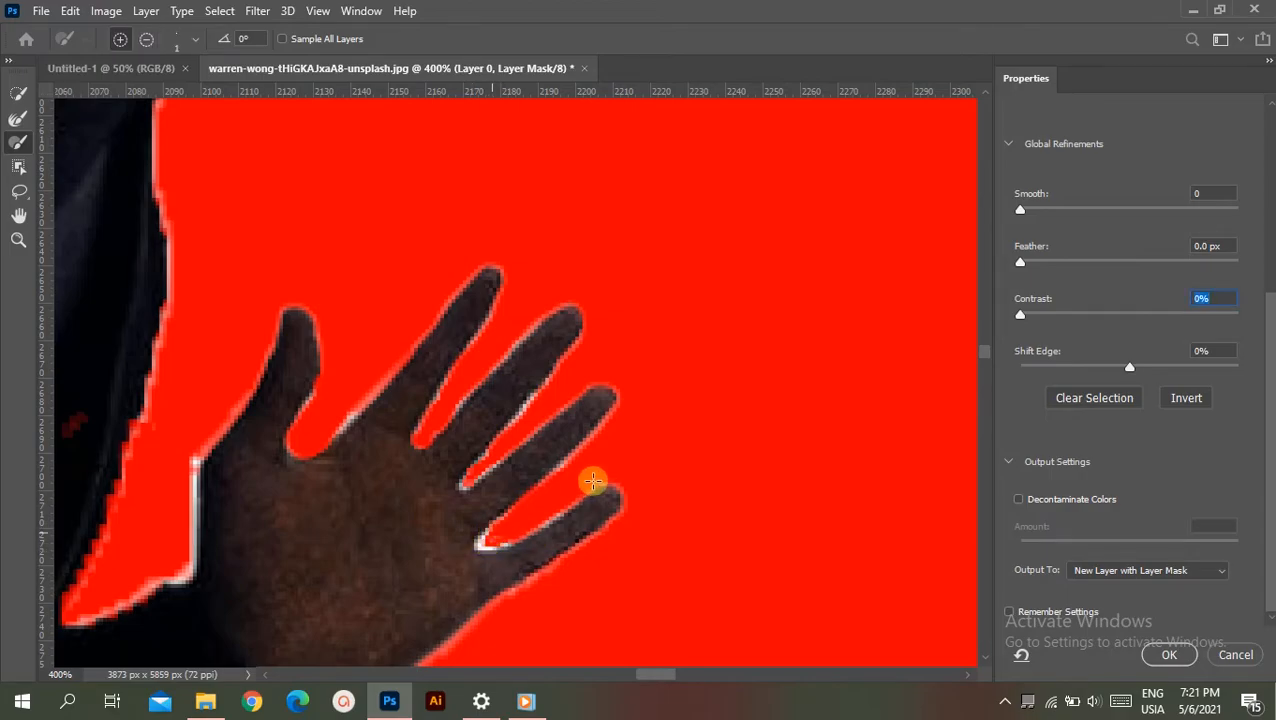
- Preview the whole cutout in Onion Skin view at different transparencies, and return to the Overlay view
key(ctrl+minus)
key(ctrl+minus)
key(ctrl+minus)
key(ctrl+minus)
key(ctrl+minus)
mouse_move(988, 393)
mouse_down()
mouse_move(1004, 320)
mouse_move(992, 402)
mouse_up()
scroll(1160, 155, up, 5)
click(1072, 152)
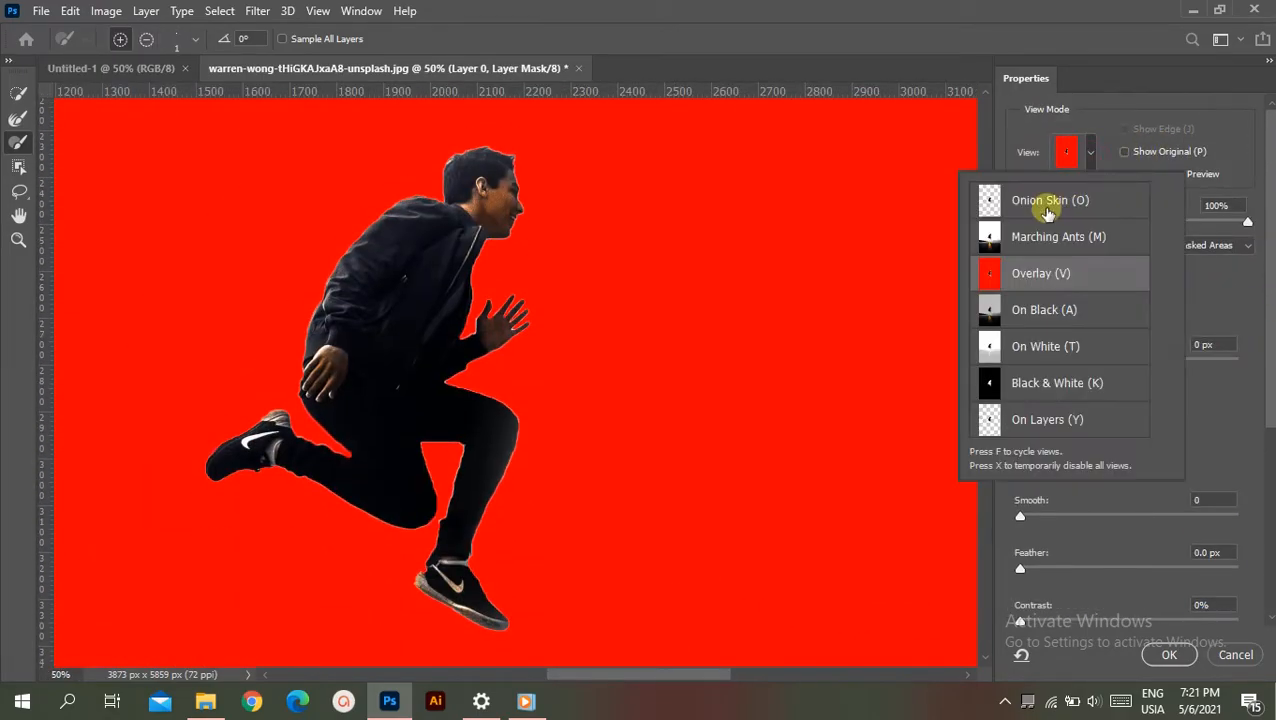
click(1045, 205)
click(1212, 205)
drag(1210, 213, 1252, 202)
click(1087, 154)
click(1096, 272)
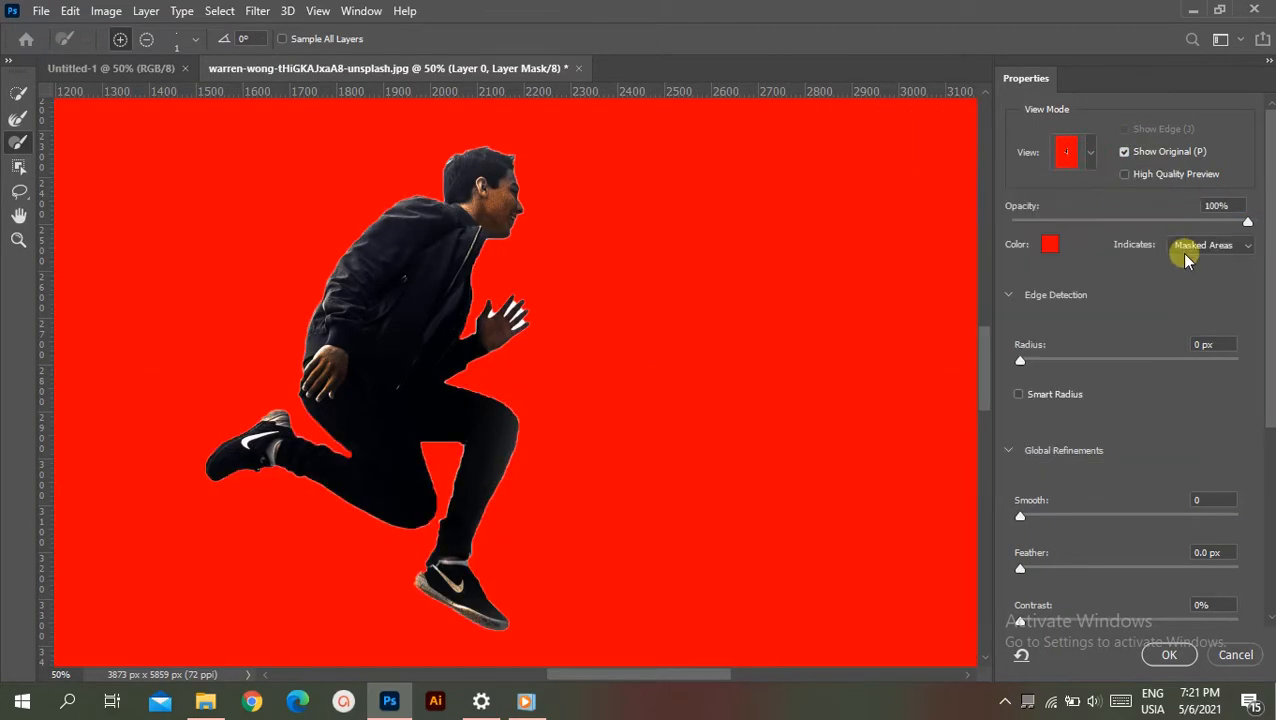
- Set the mask's feather to 2.5 px and contrast to 40%, and output it to a new layer with layer mask
scroll(954, 448, down, 3)
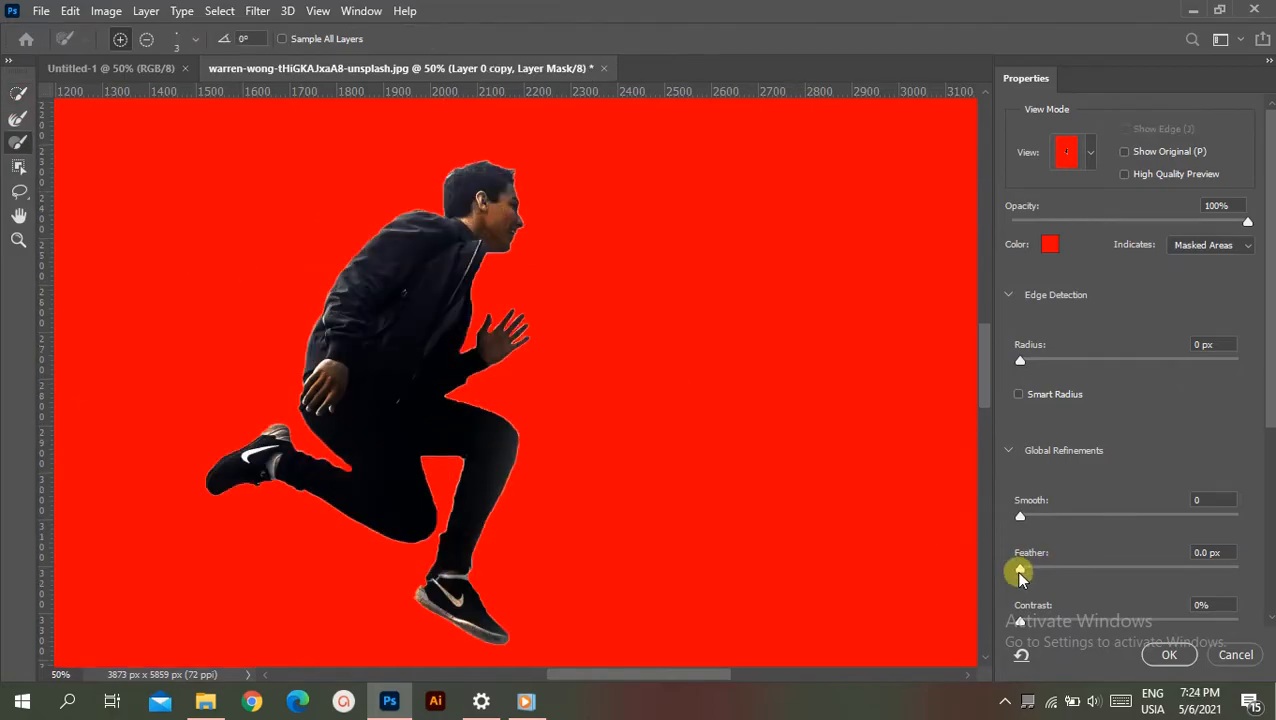
drag(1020, 570, 1050, 574)
click(1205, 552)
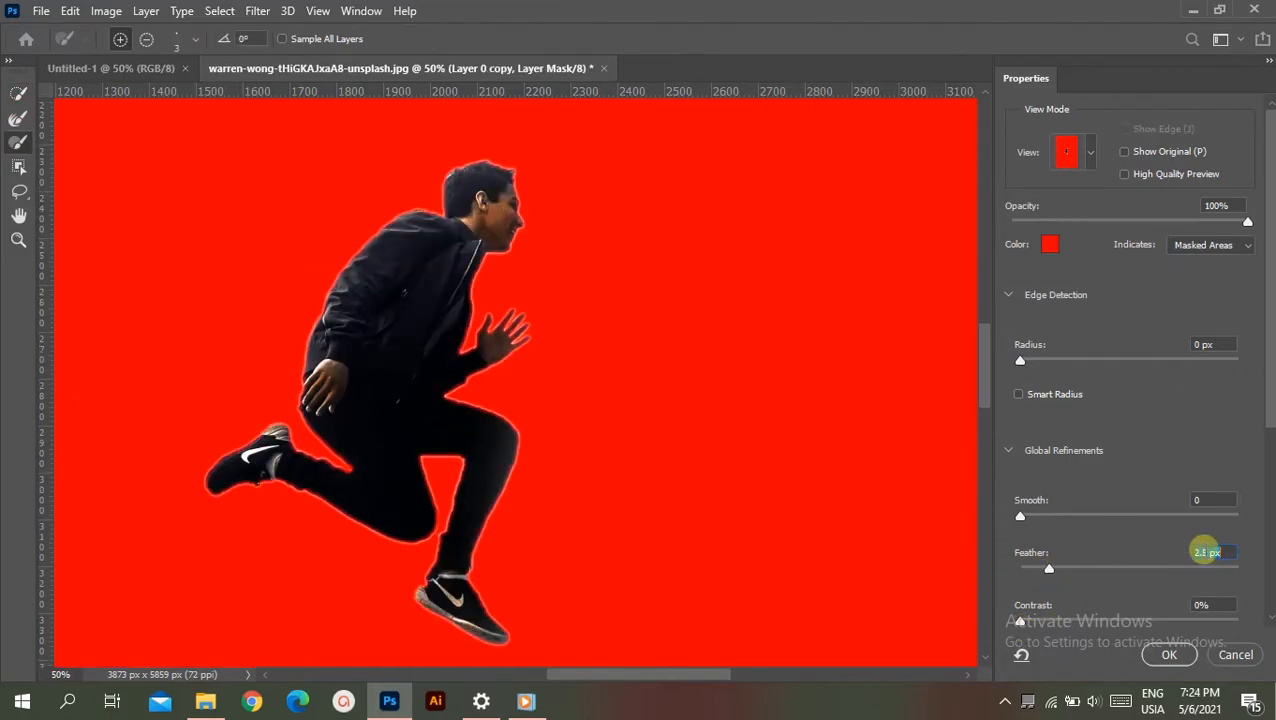
click(1095, 621)
scroll(1150, 590, down, 5)
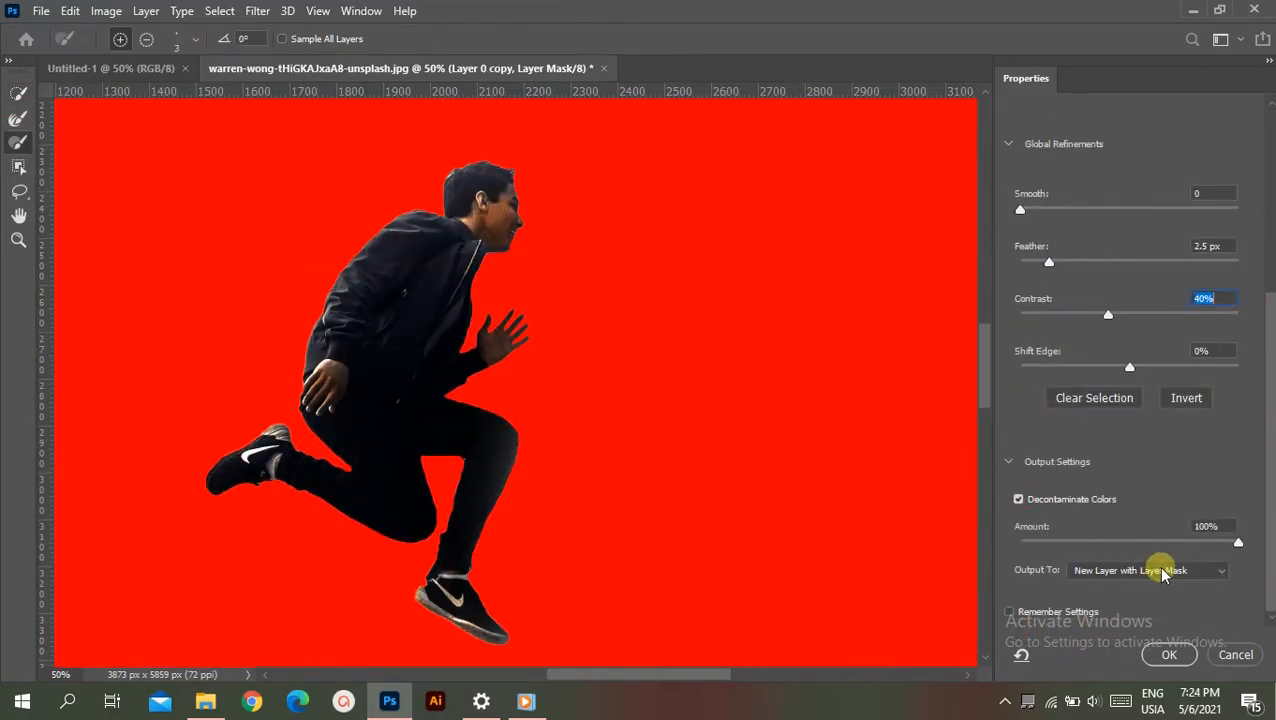
click(1165, 655)
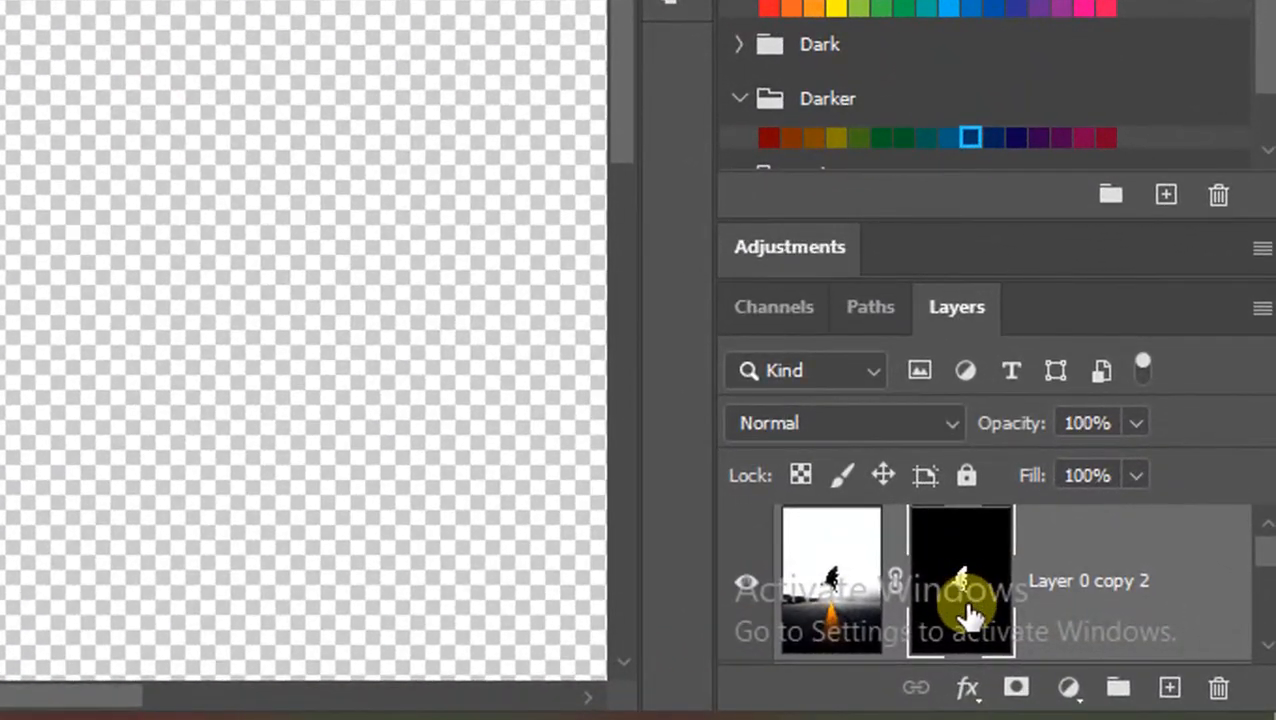
- Apply the layer mask on the cutout layer and move the man into the Untitled-1 document
right_click(992, 612)
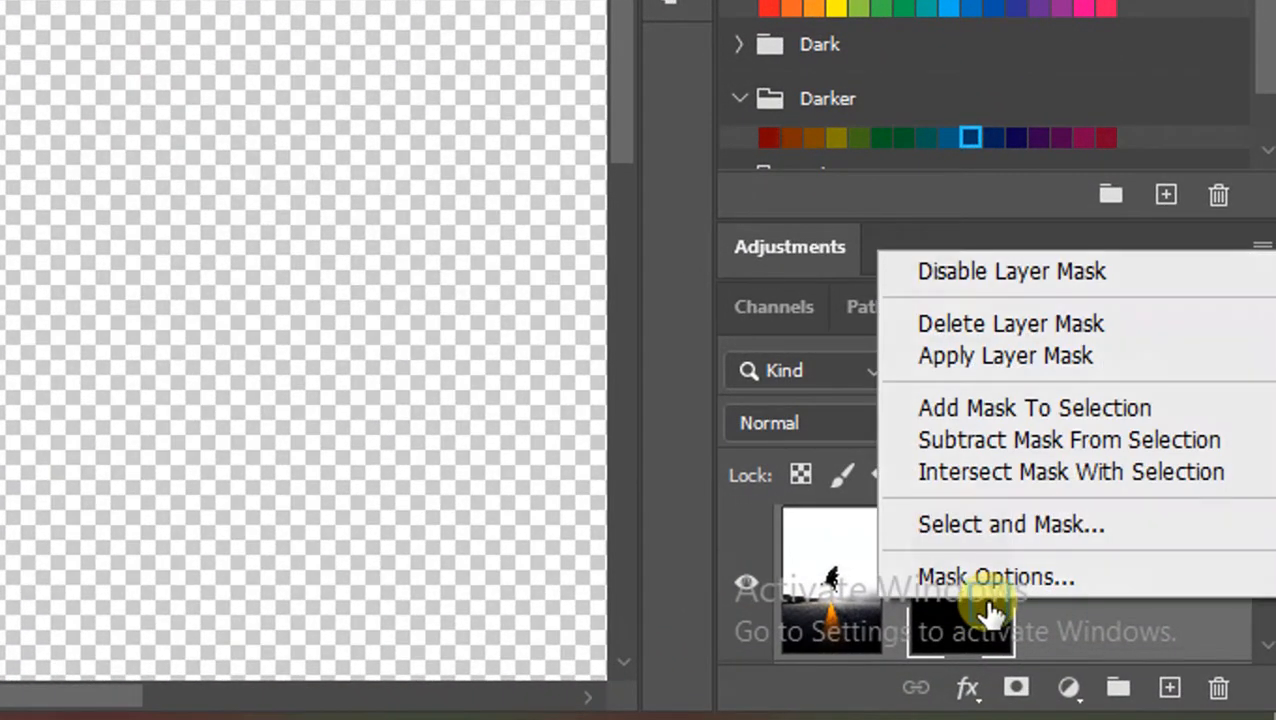
click(1002, 359)
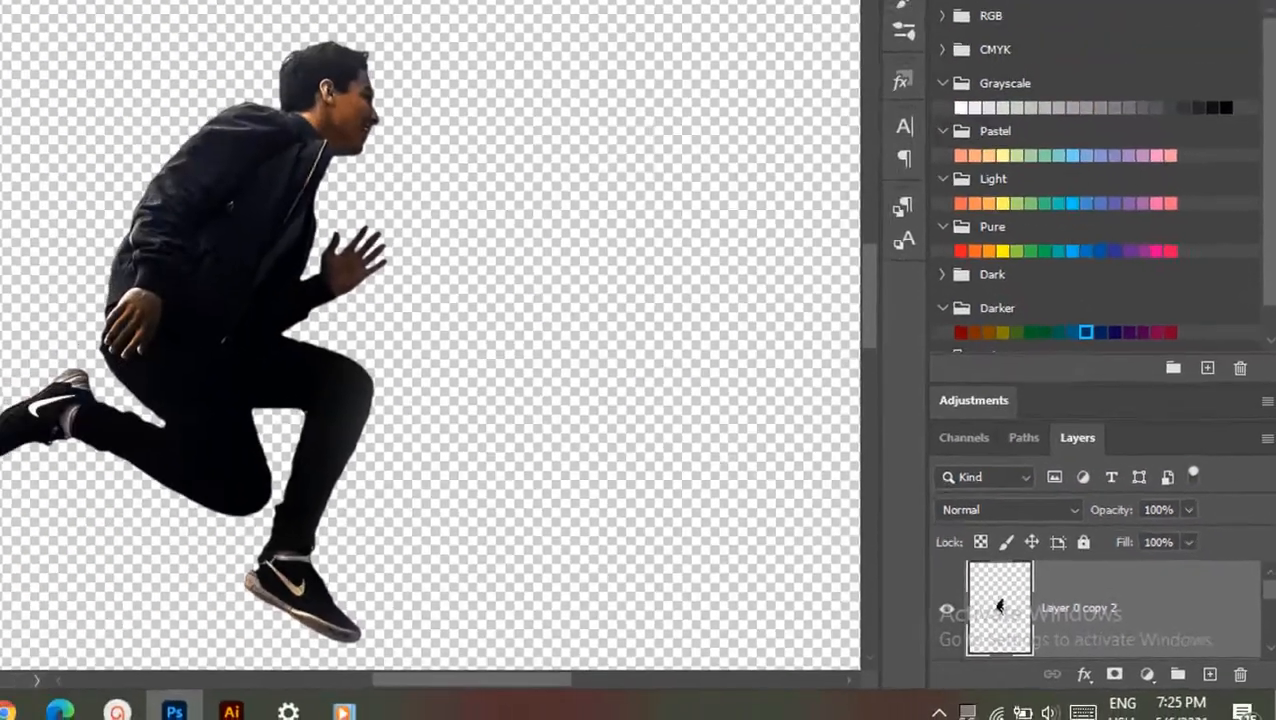
drag(235, 194, 227, 118)
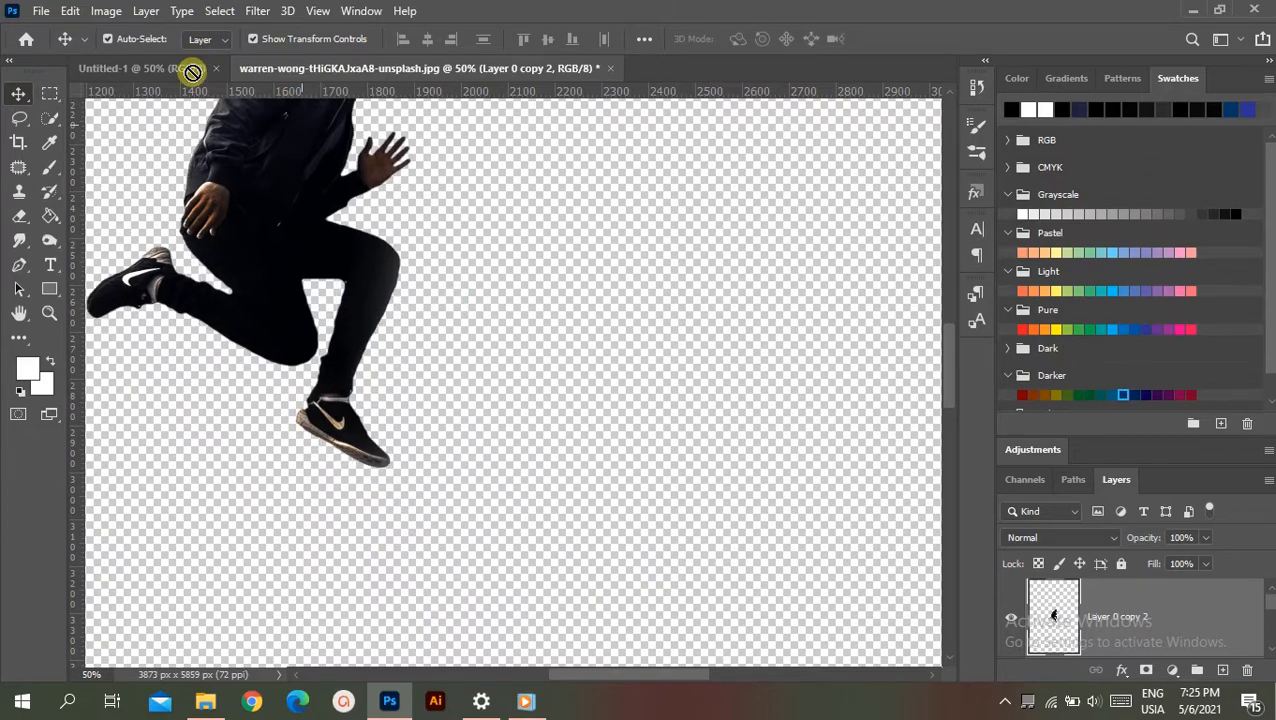
drag(543, 385, 500, 367)
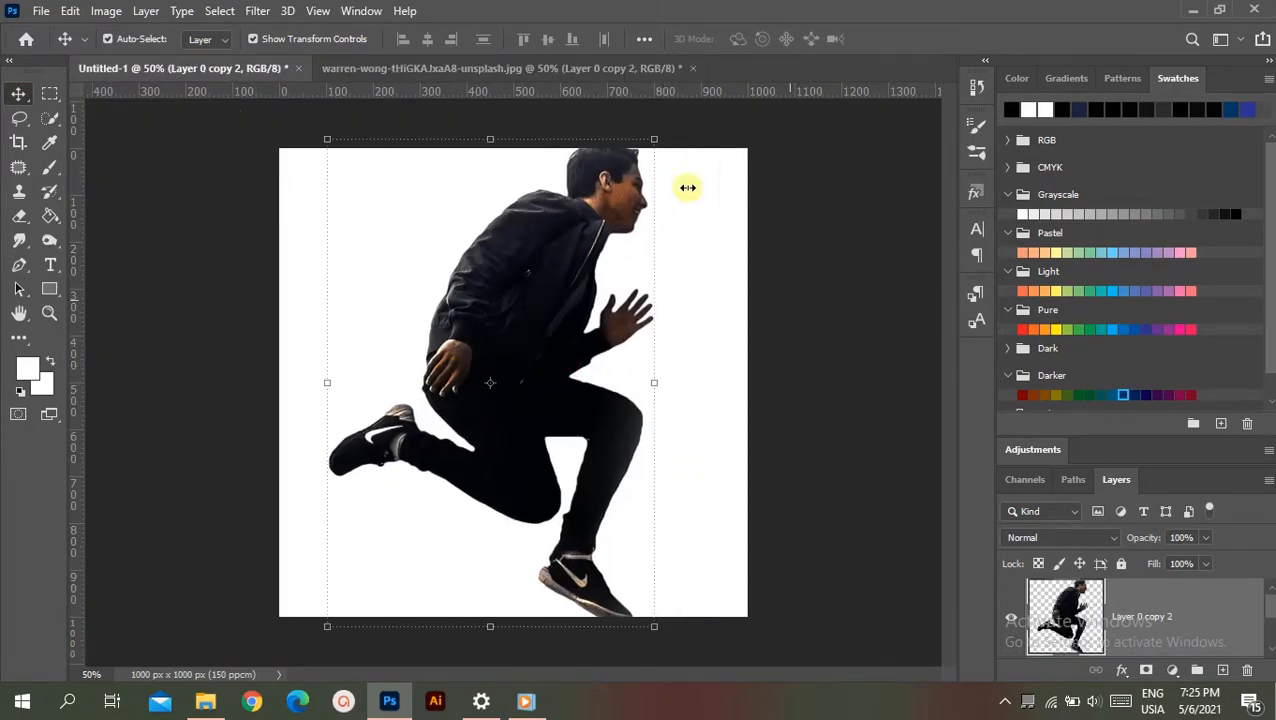
- Convert the man's layer to a Smart Object, and scale it proportionally to about 530 by 800 px, centred on the canvas
right_click(1128, 620)
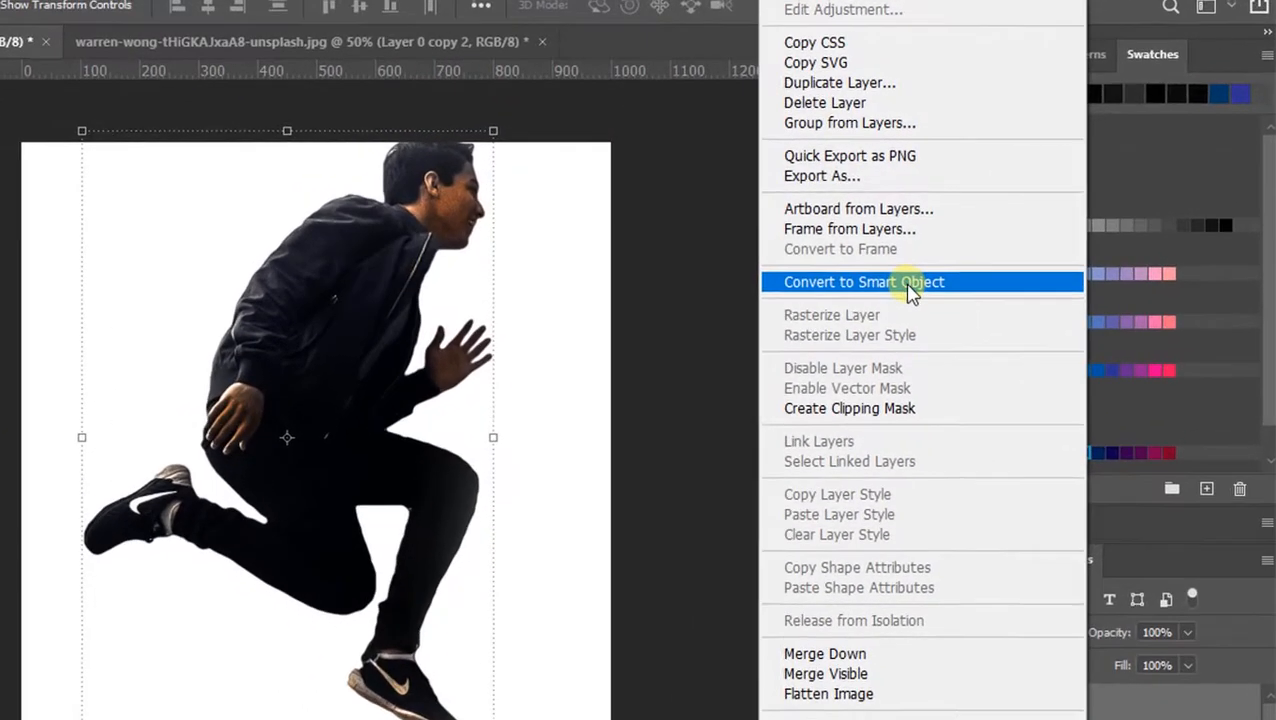
click(908, 285)
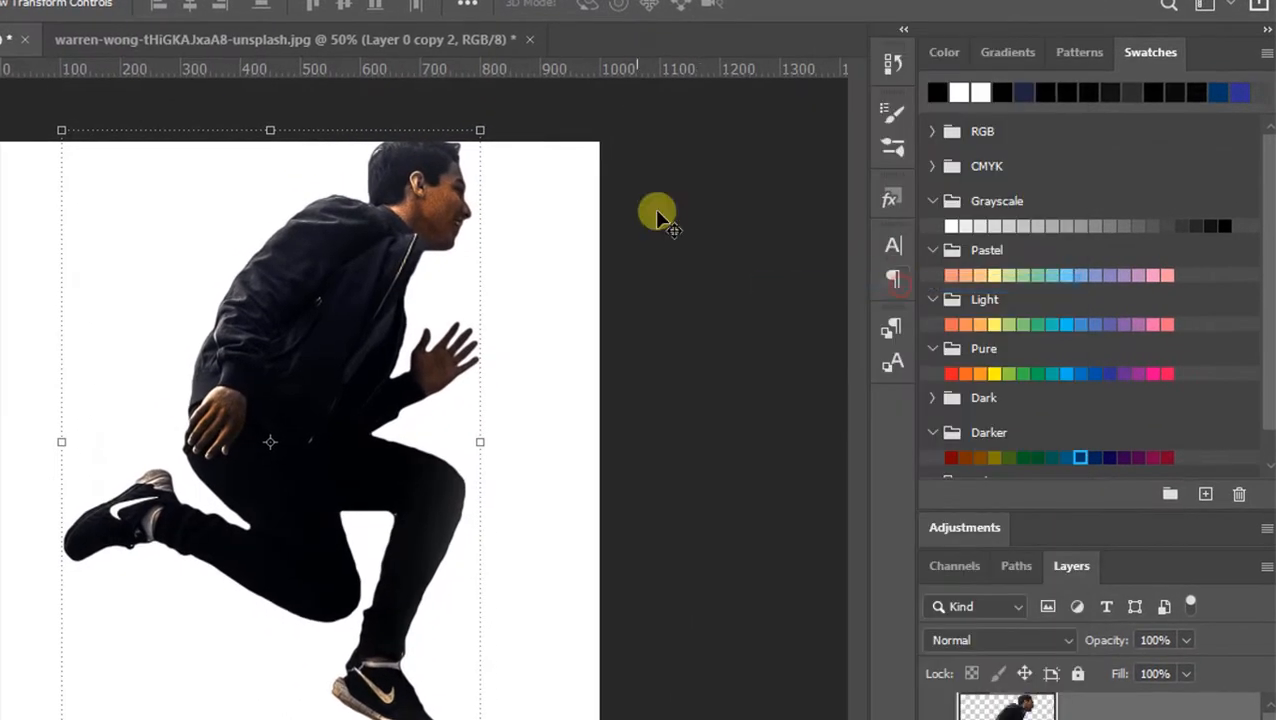
drag(493, 130, 466, 281)
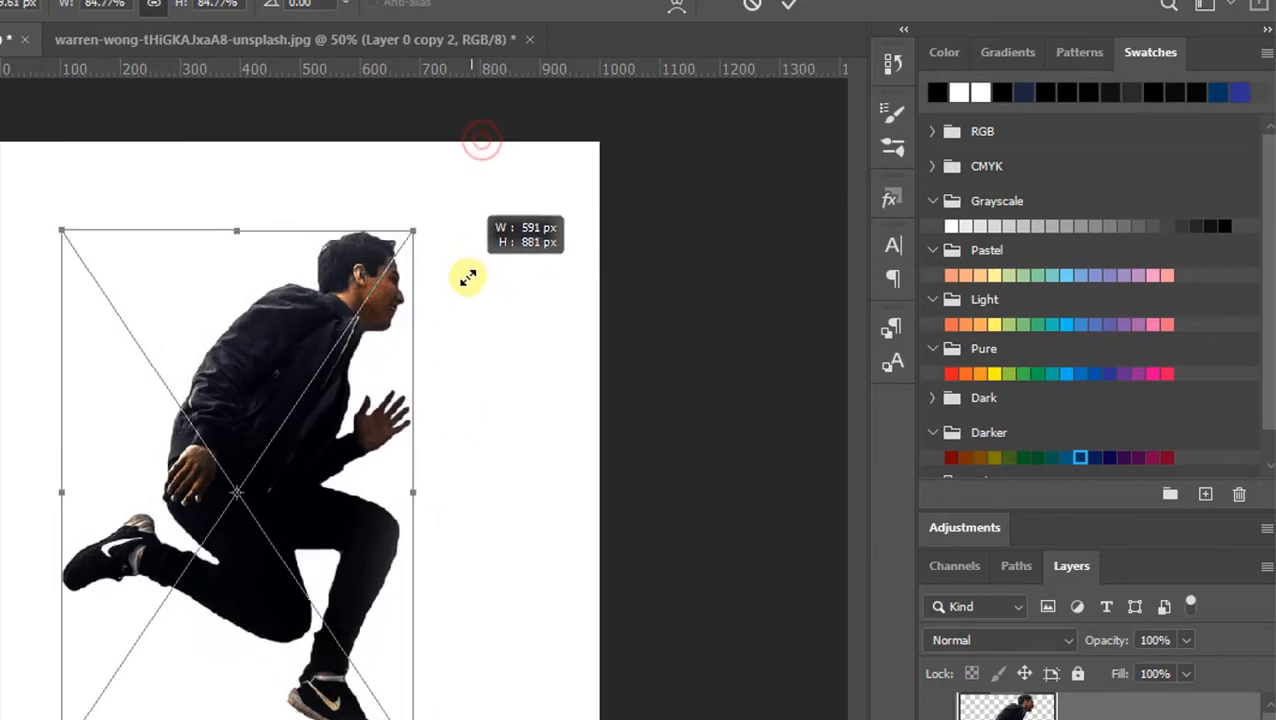
drag(307, 372, 377, 359)
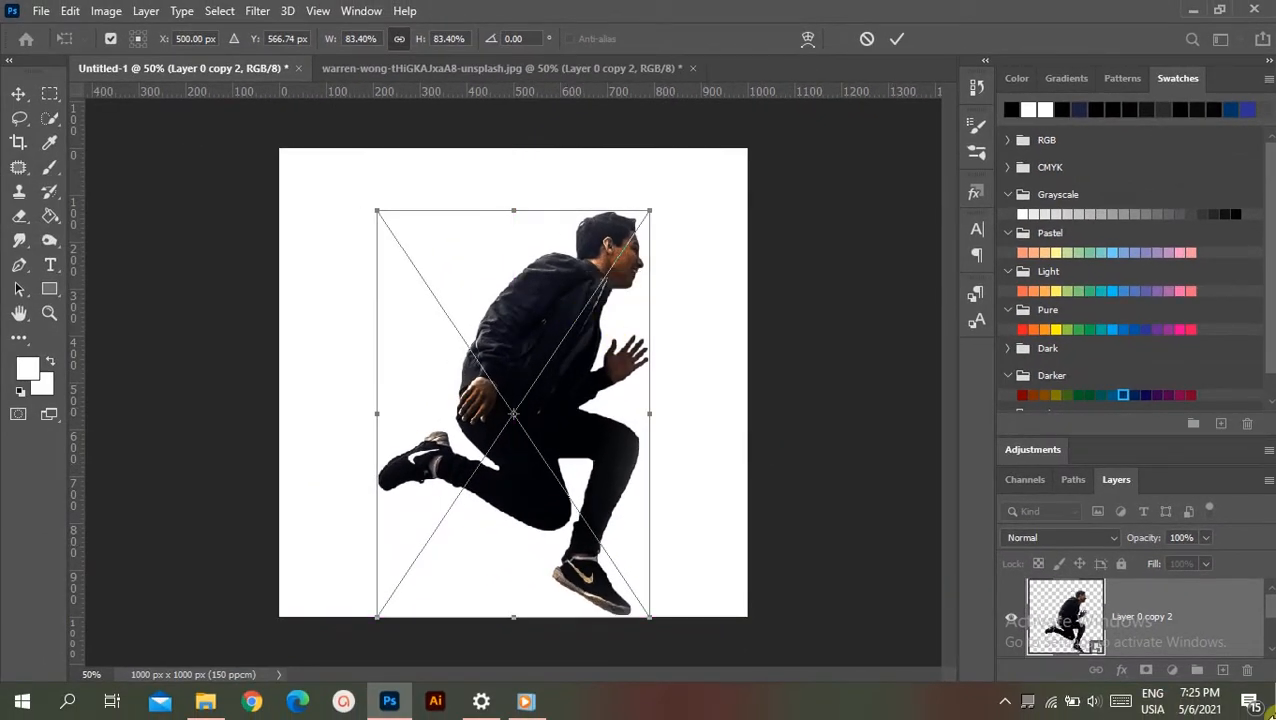
drag(541, 399, 546, 373)
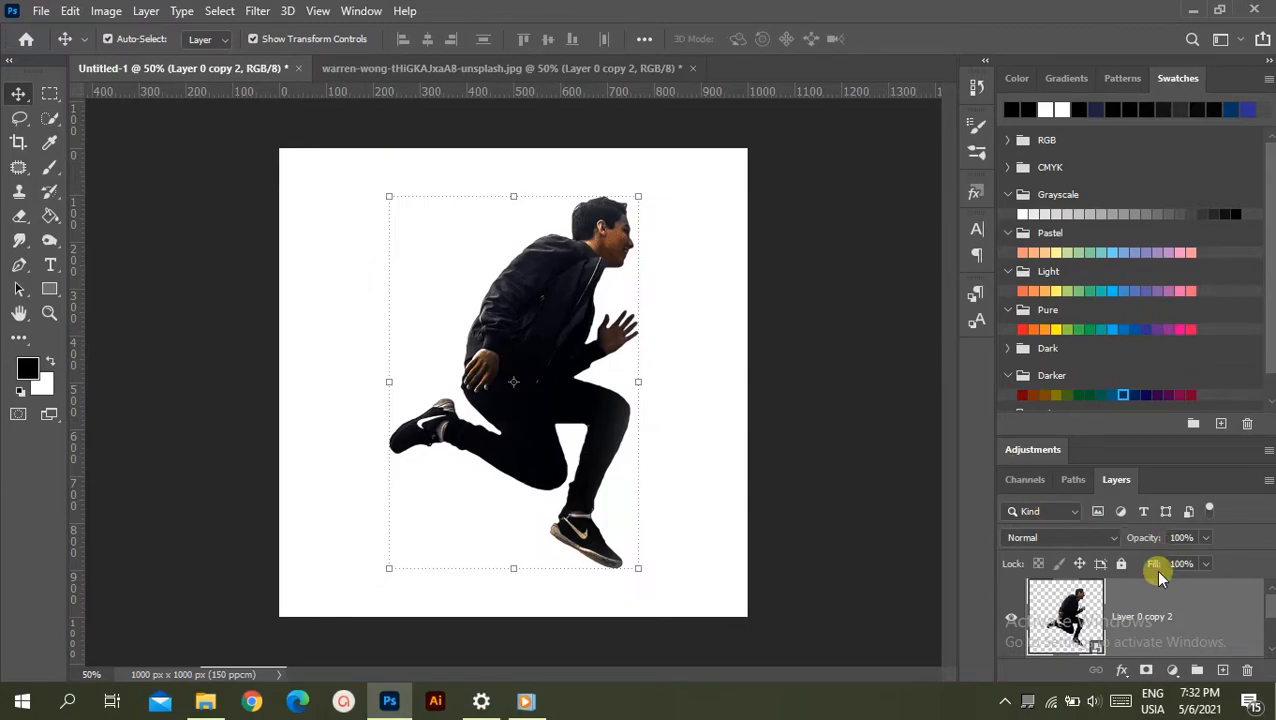
- Add a Brightness/Contrast adjustment layer with brightness 150 and contrast 100, clipped to the man's layer
click(1174, 677)
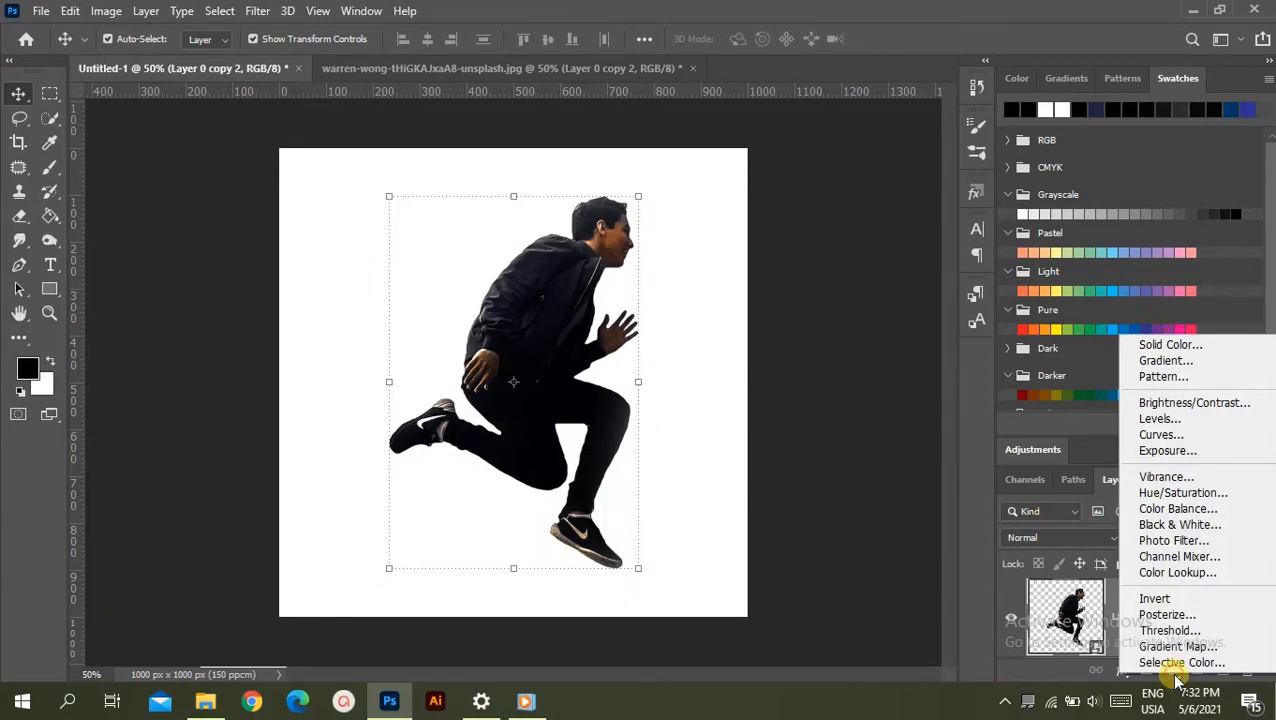
click(1162, 404)
drag(1026, 439, 1163, 447)
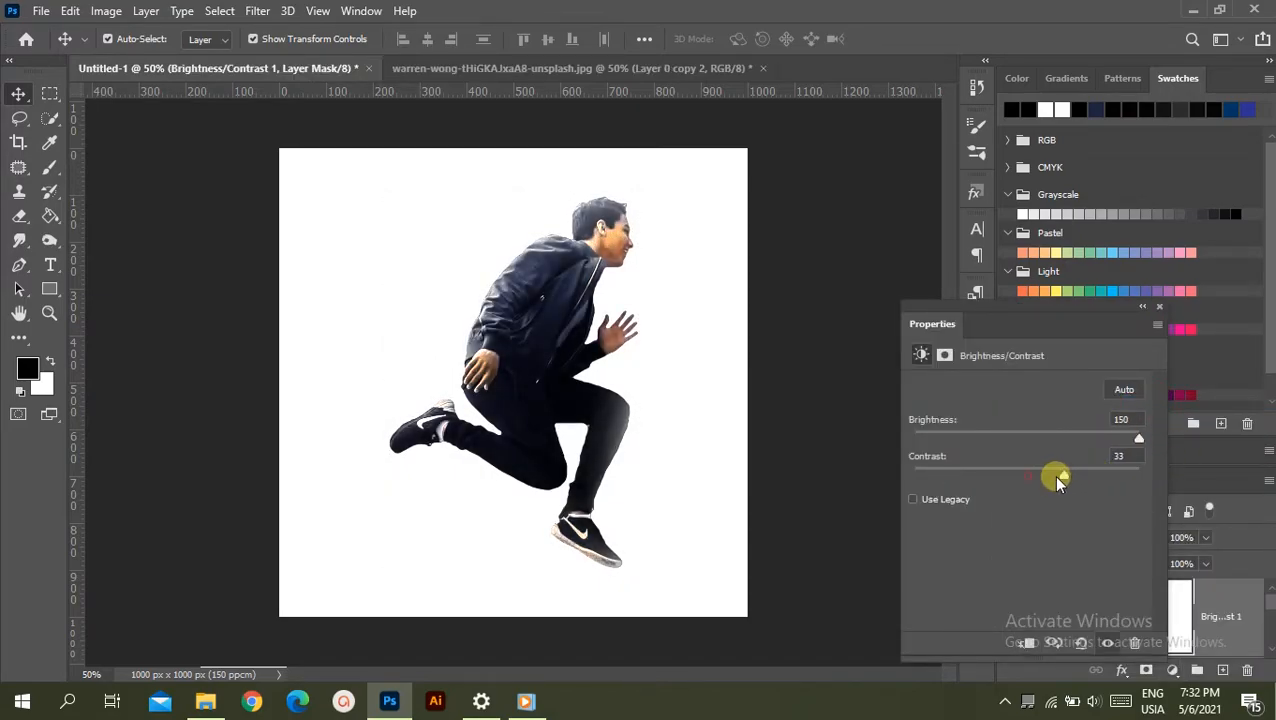
drag(1053, 475, 1167, 480)
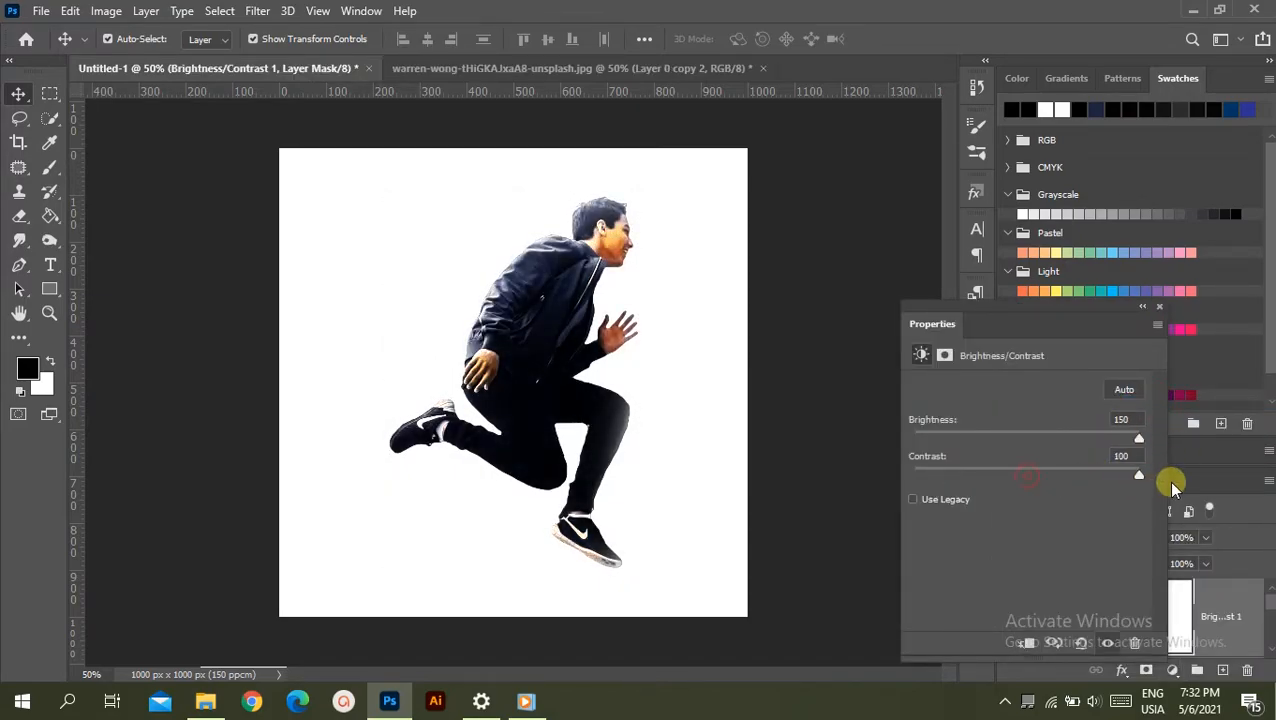
click(1160, 305)
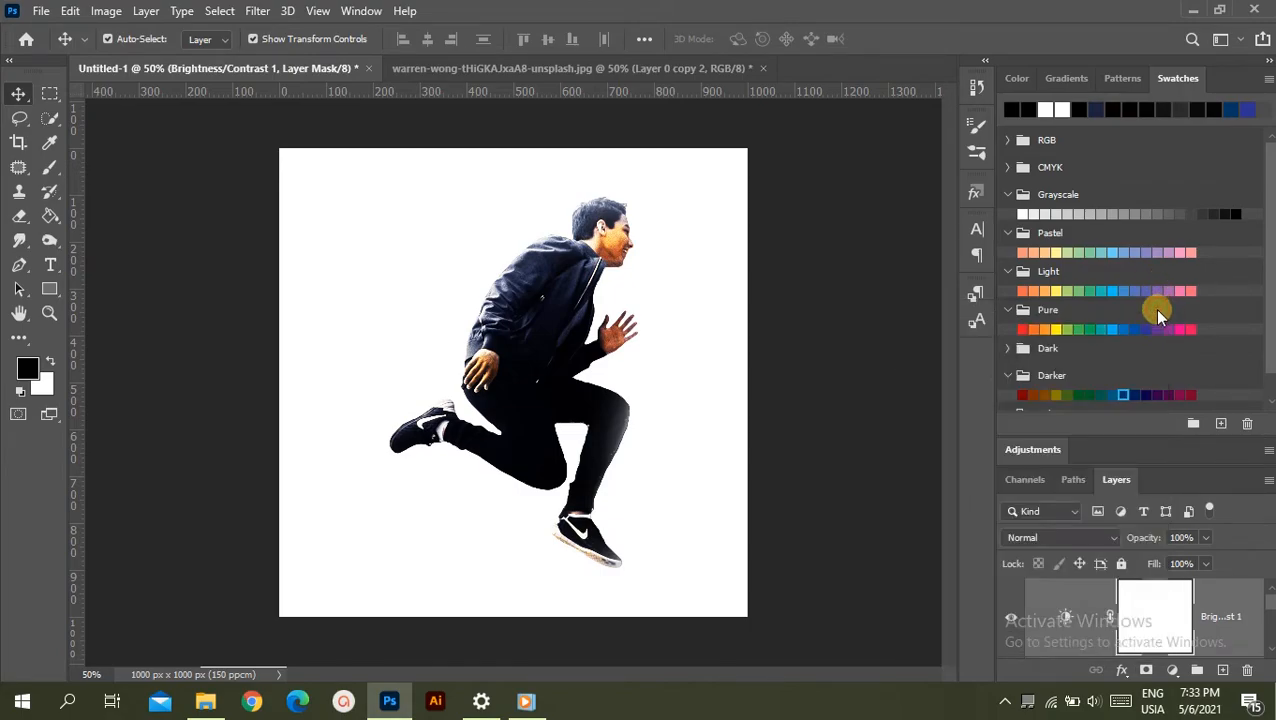
double_click(1063, 615)
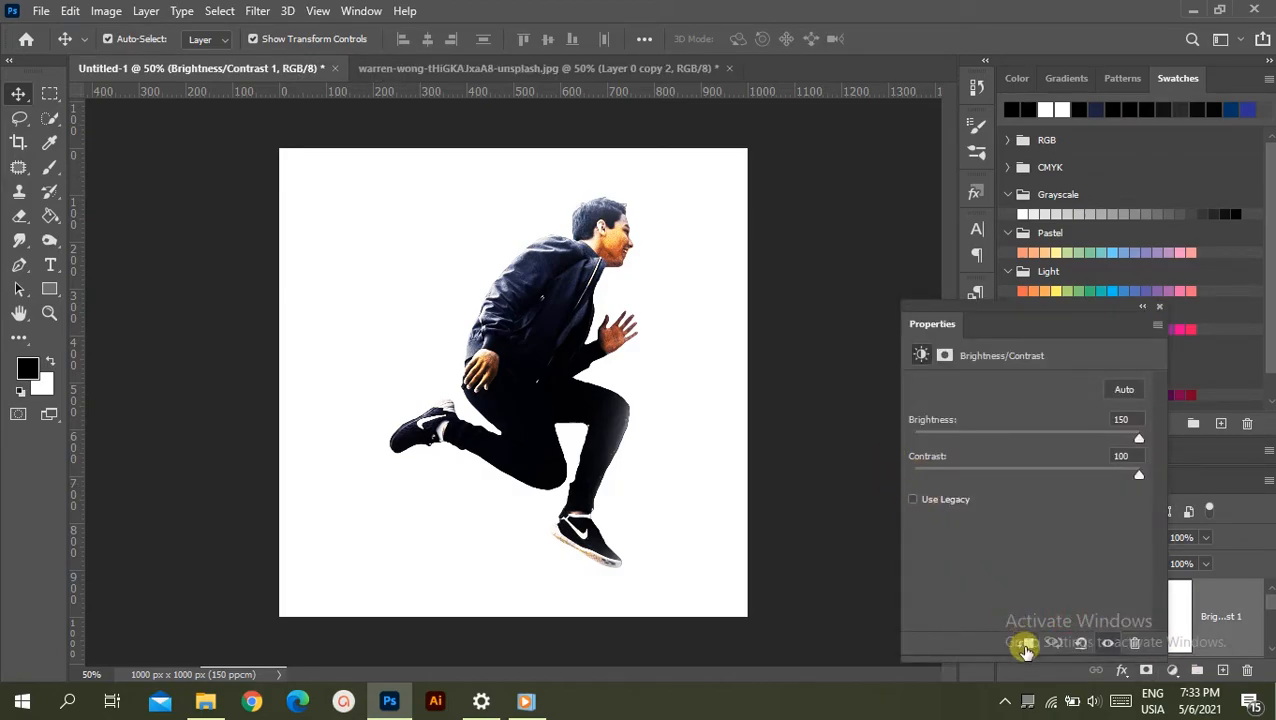
click(1026, 648)
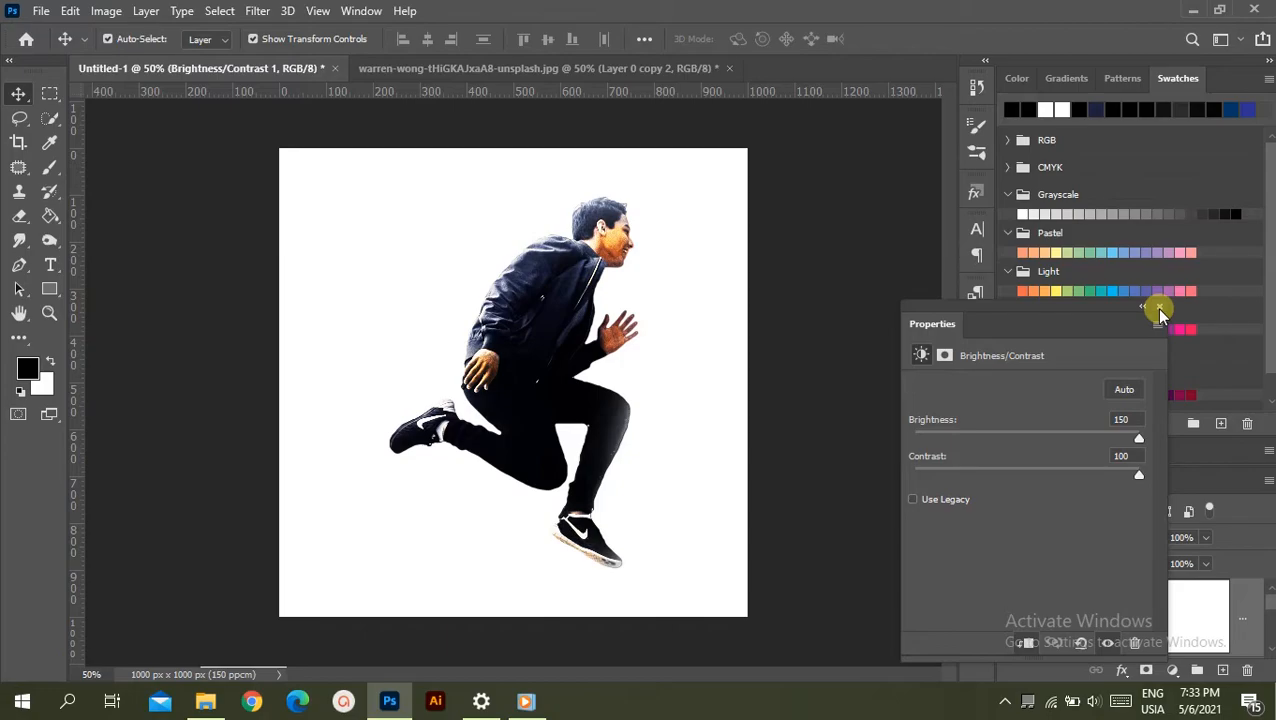
click(1160, 308)
- Add a Vibrance adjustment layer with vibrance +50, clipped to the man's layer
click(1172, 669)
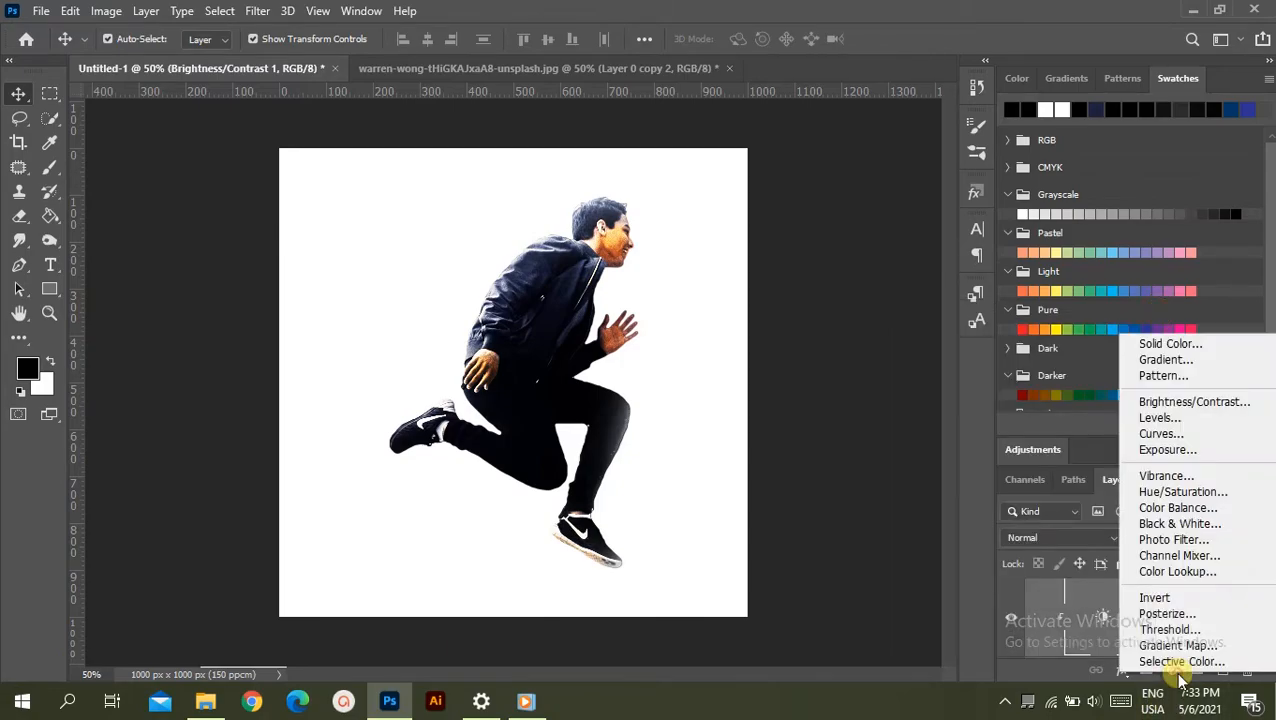
click(1168, 476)
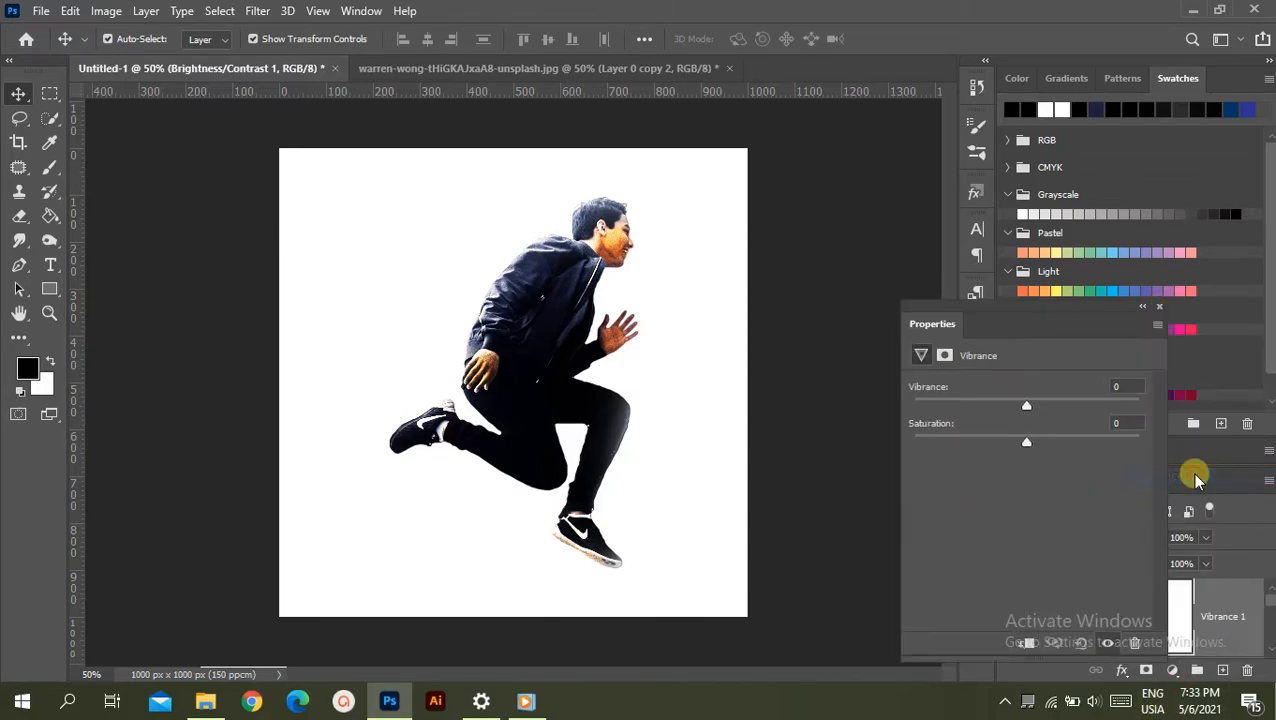
drag(1030, 407, 1153, 410)
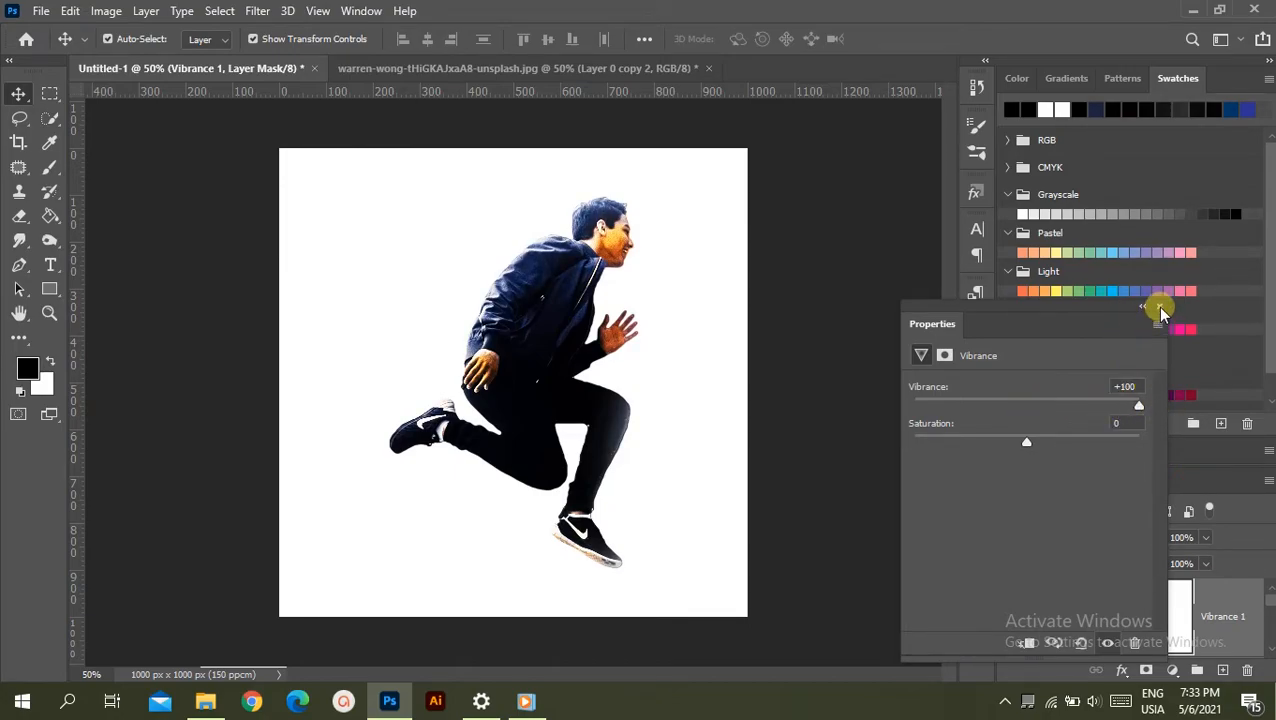
click(1125, 387)
text(50)
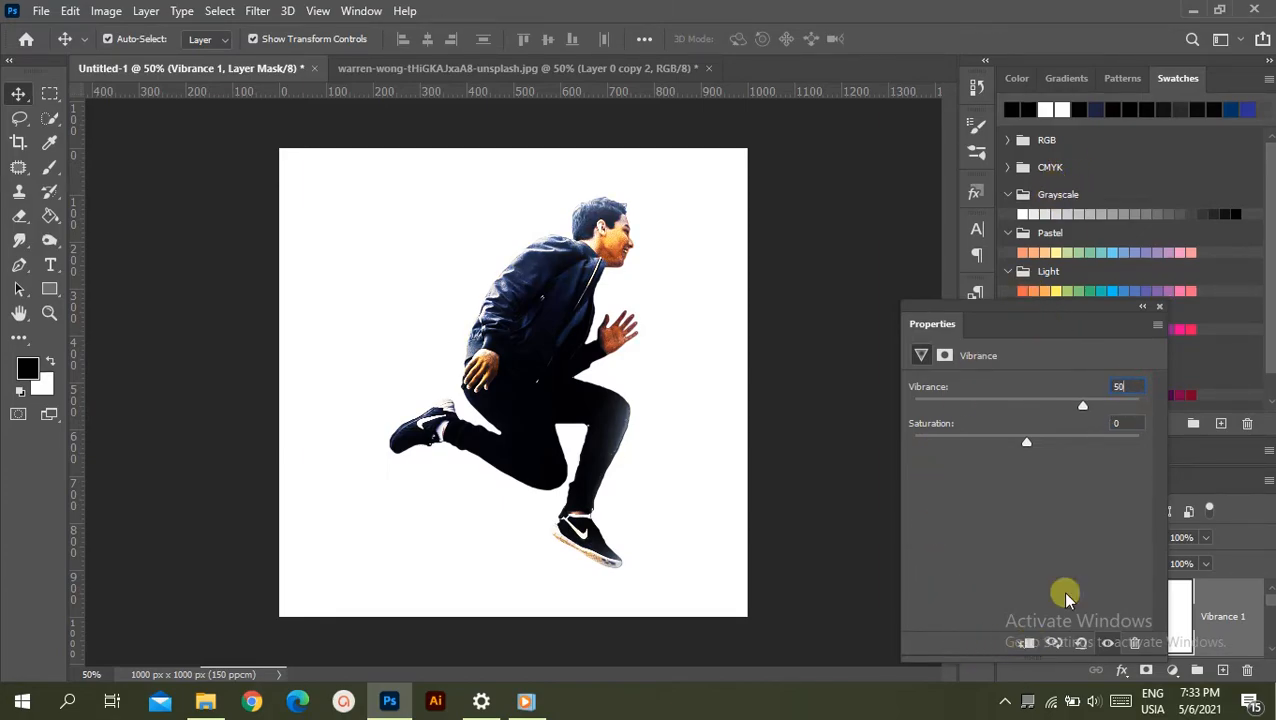
click(1024, 641)
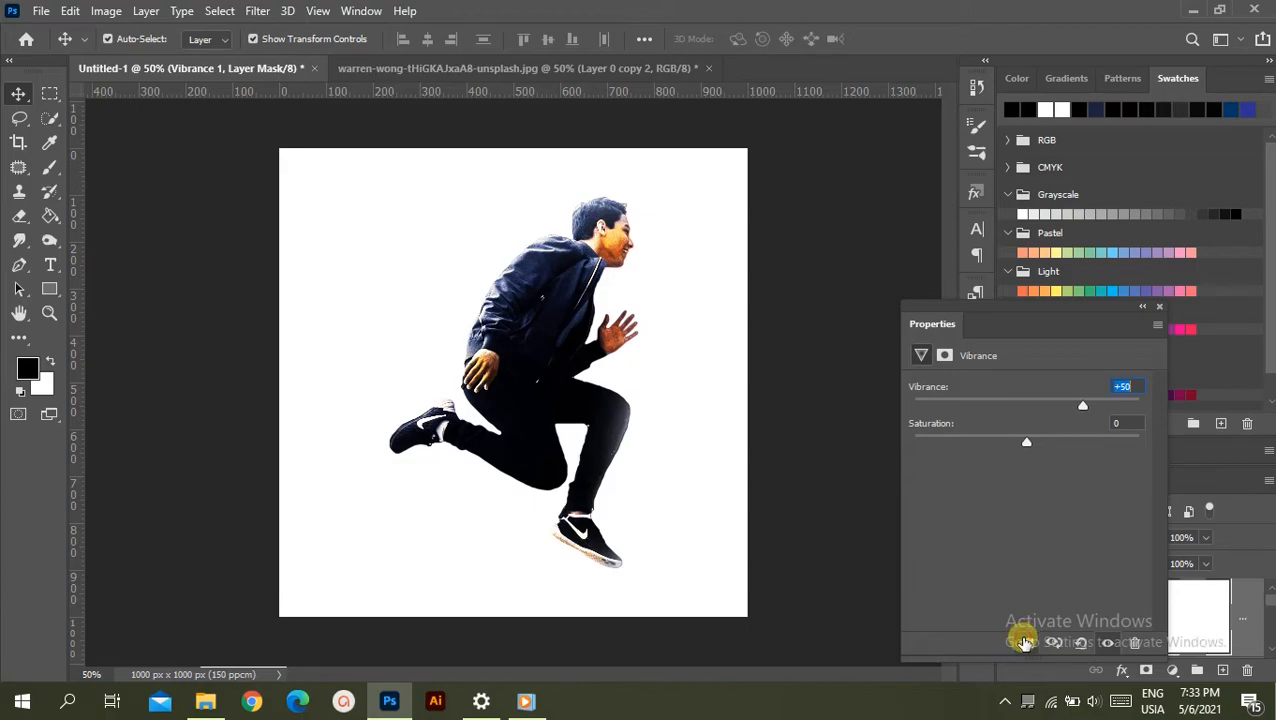
click(1160, 306)
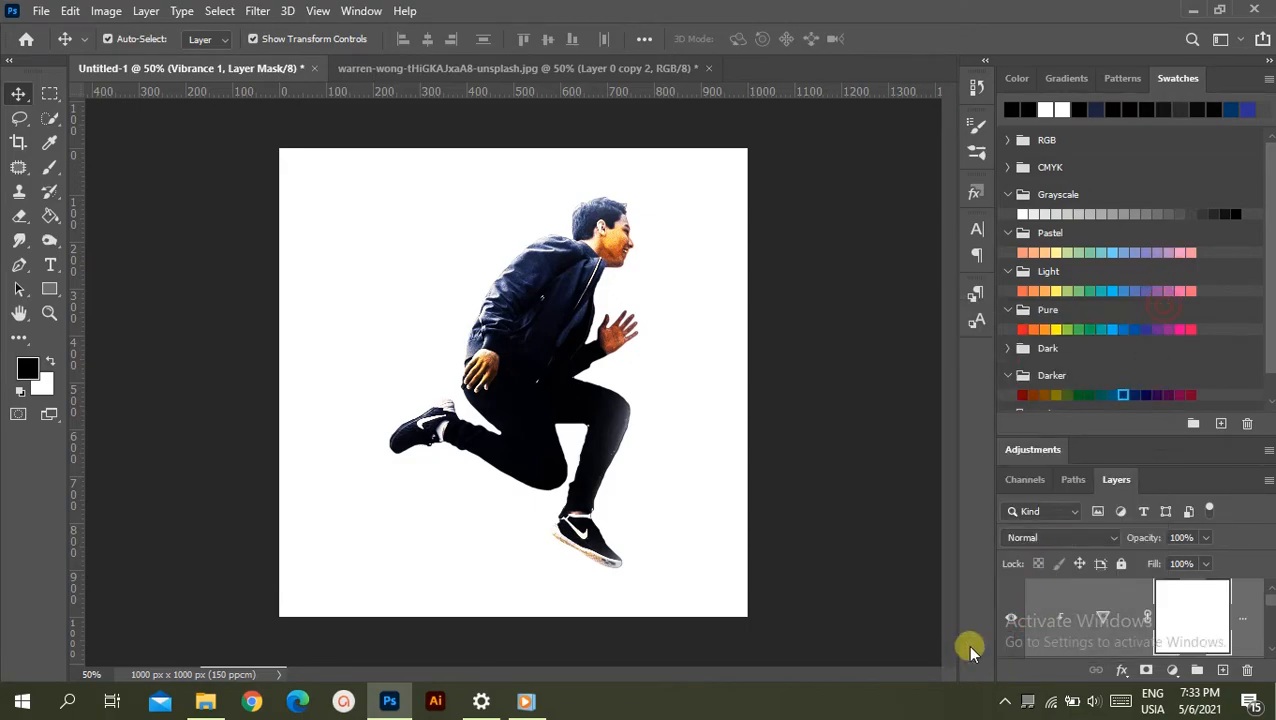
- Merge the man's layer with its Brightness/Contrast and Vibrance adjustment layers into a single layer
click(1006, 614)
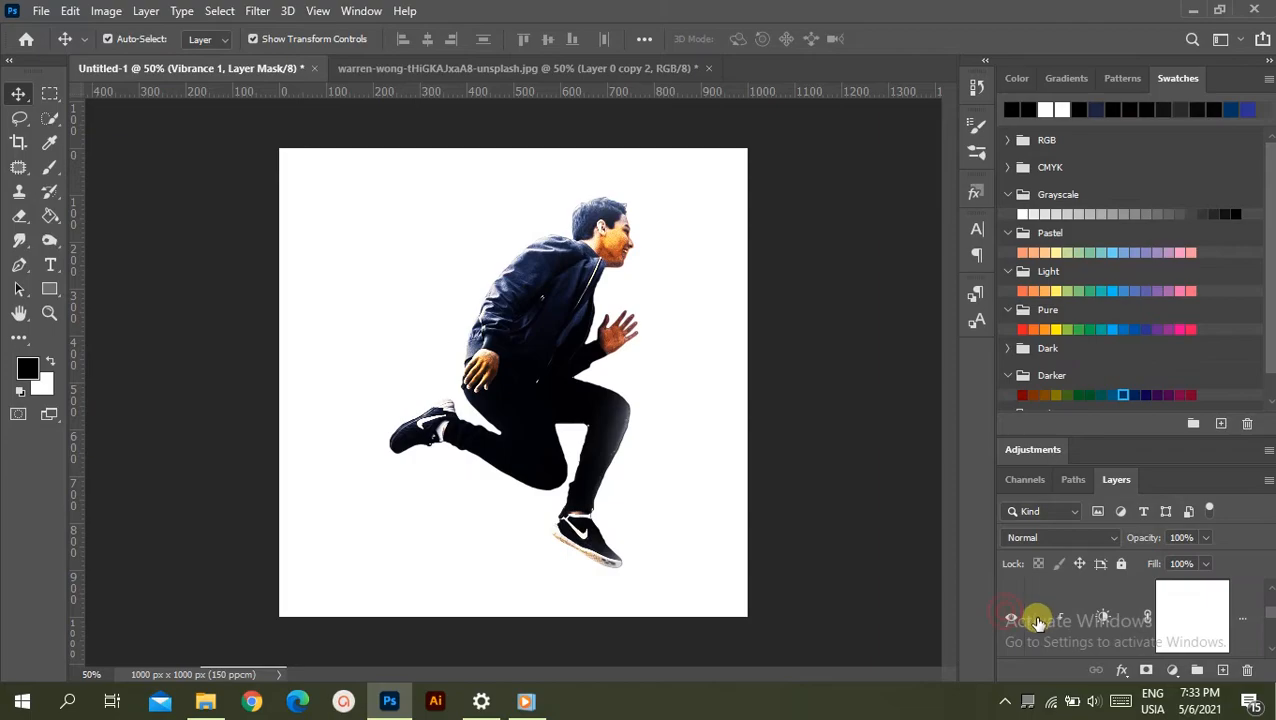
click(1020, 624)
click(1021, 625)
click(1238, 650)
scroll(1228, 620, down, 2)
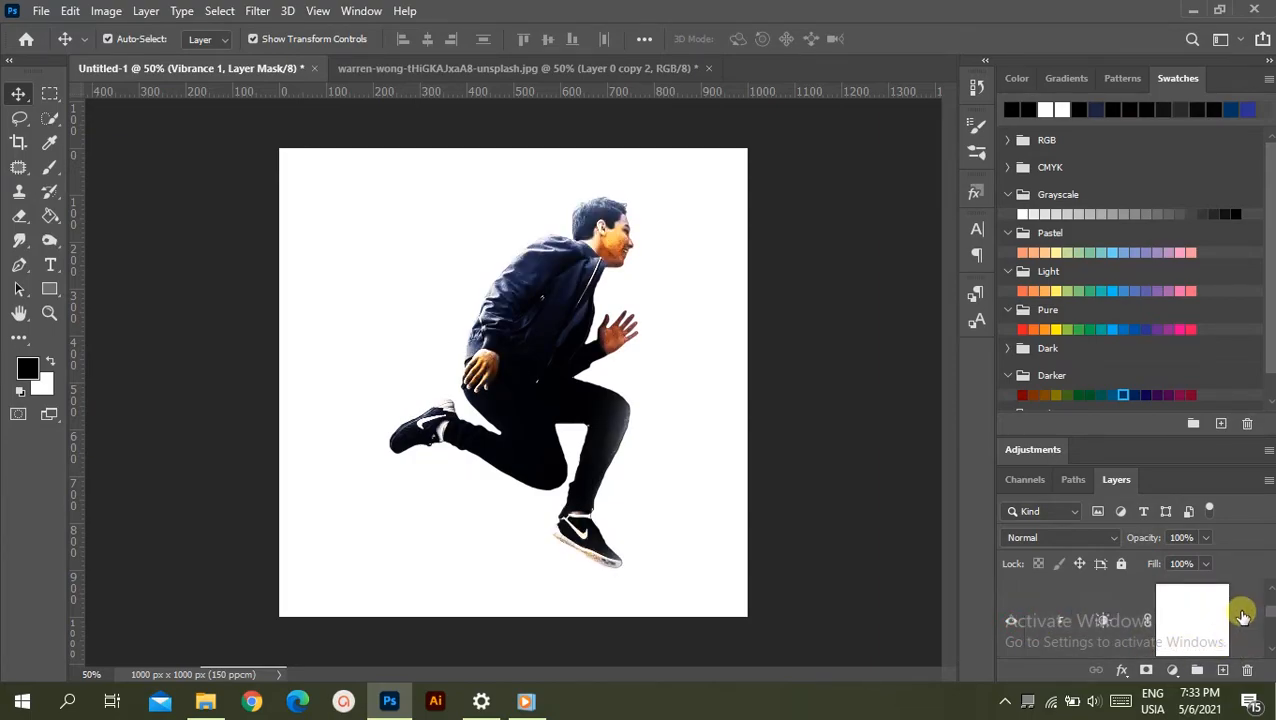
click(1210, 630)
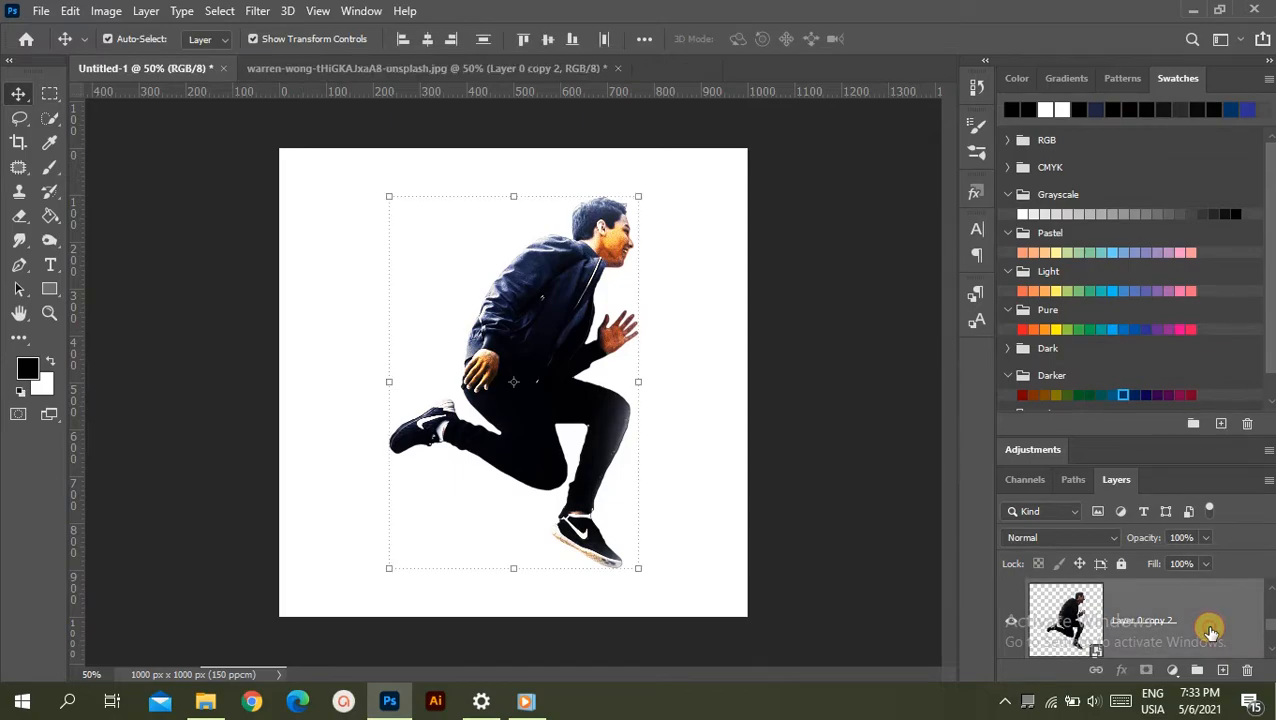
right_click(1210, 630)
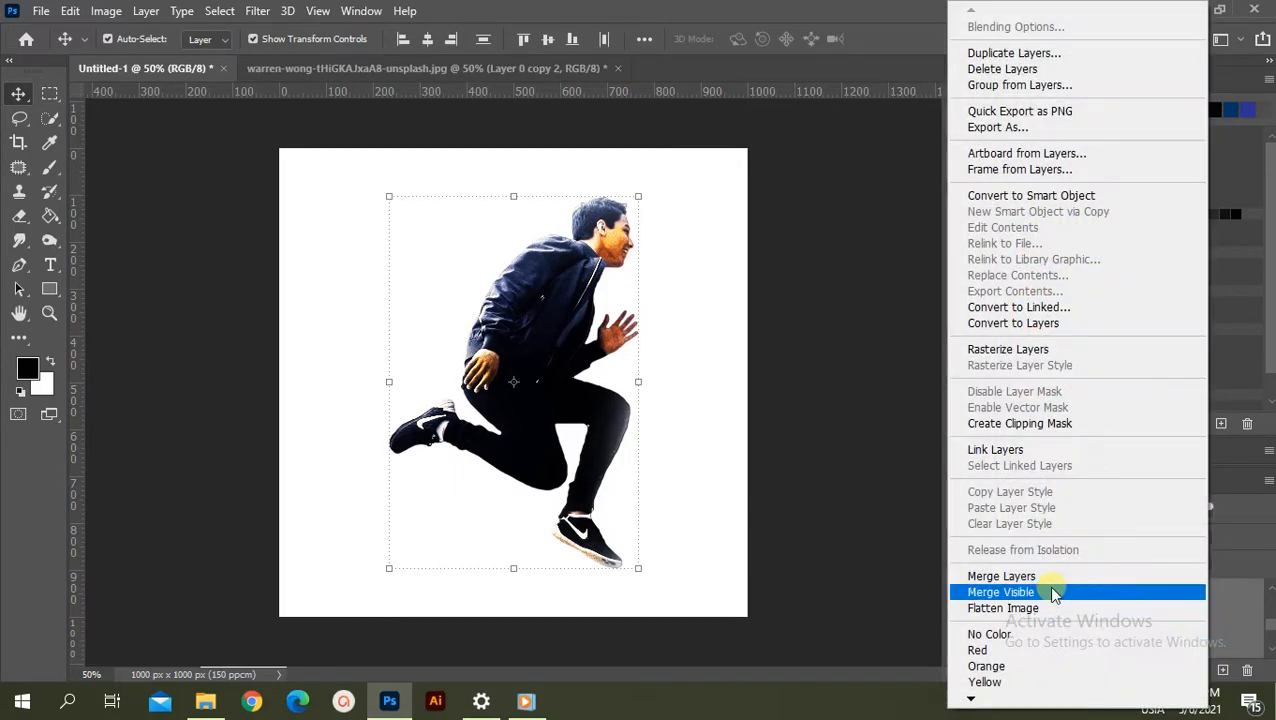
click(1001, 576)
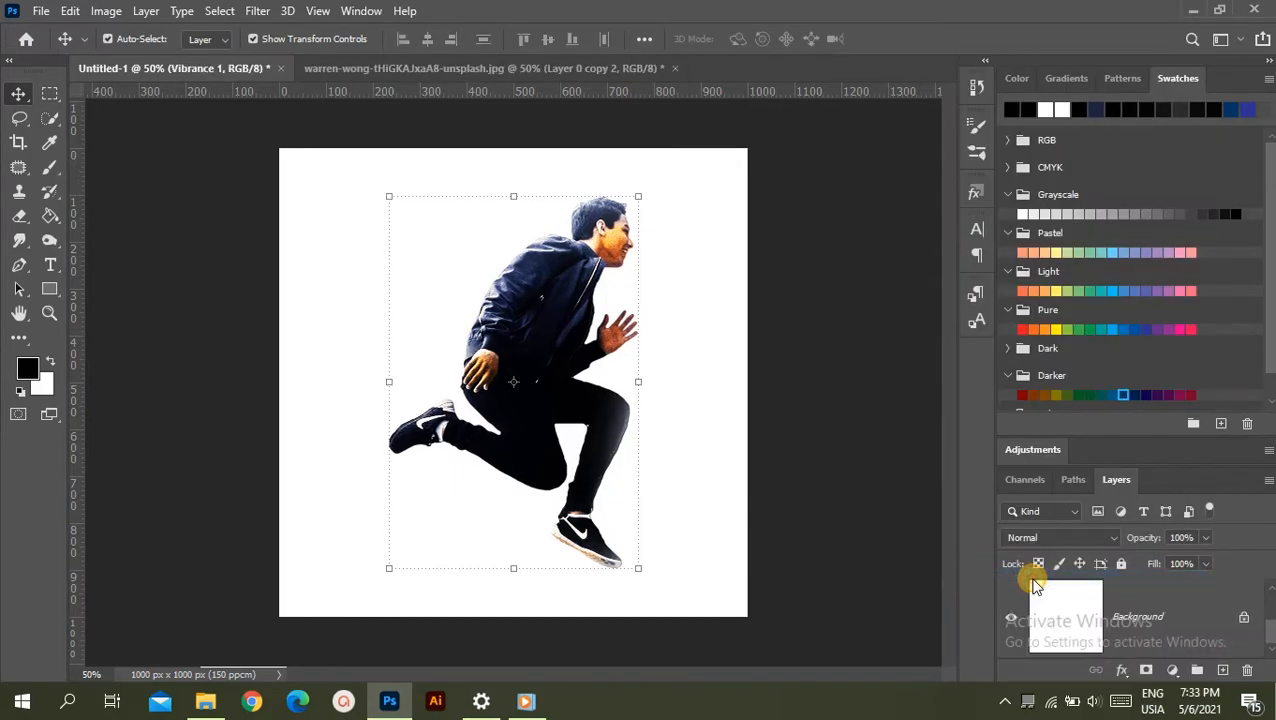
- Create a new layer directly above the Background and fill it with black
drag(1100, 640, 1222, 676)
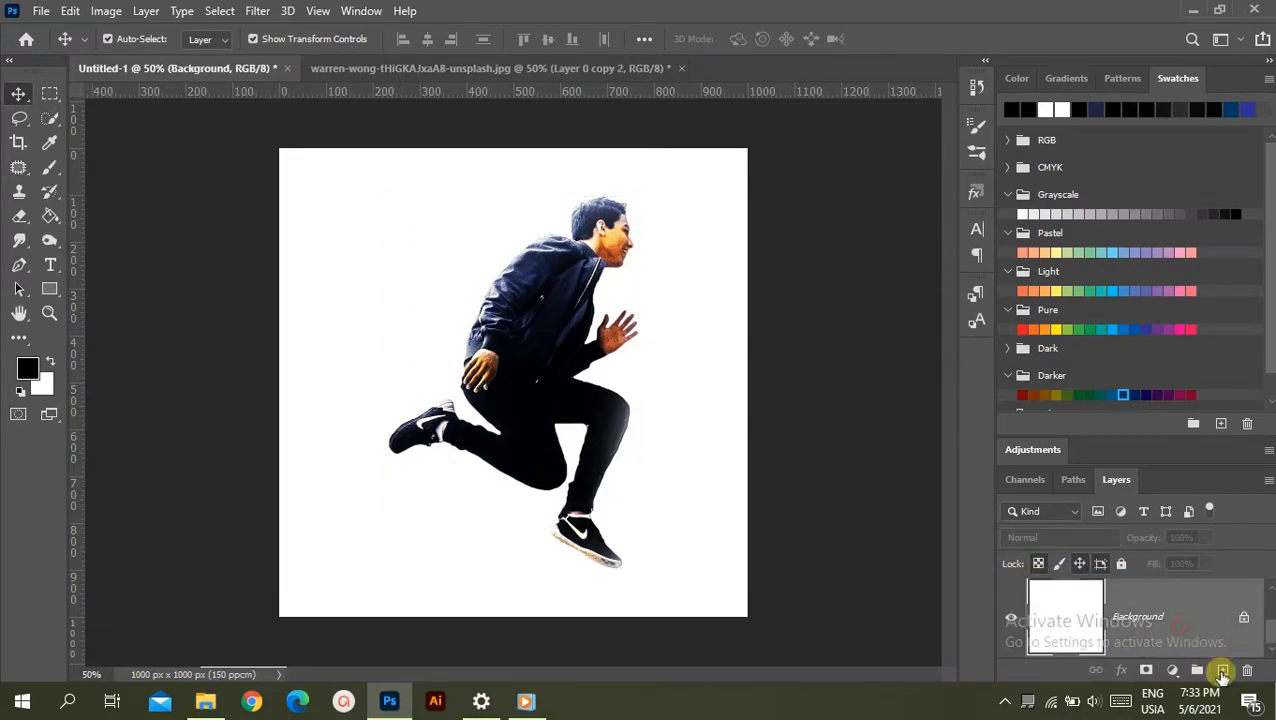
click(1222, 672)
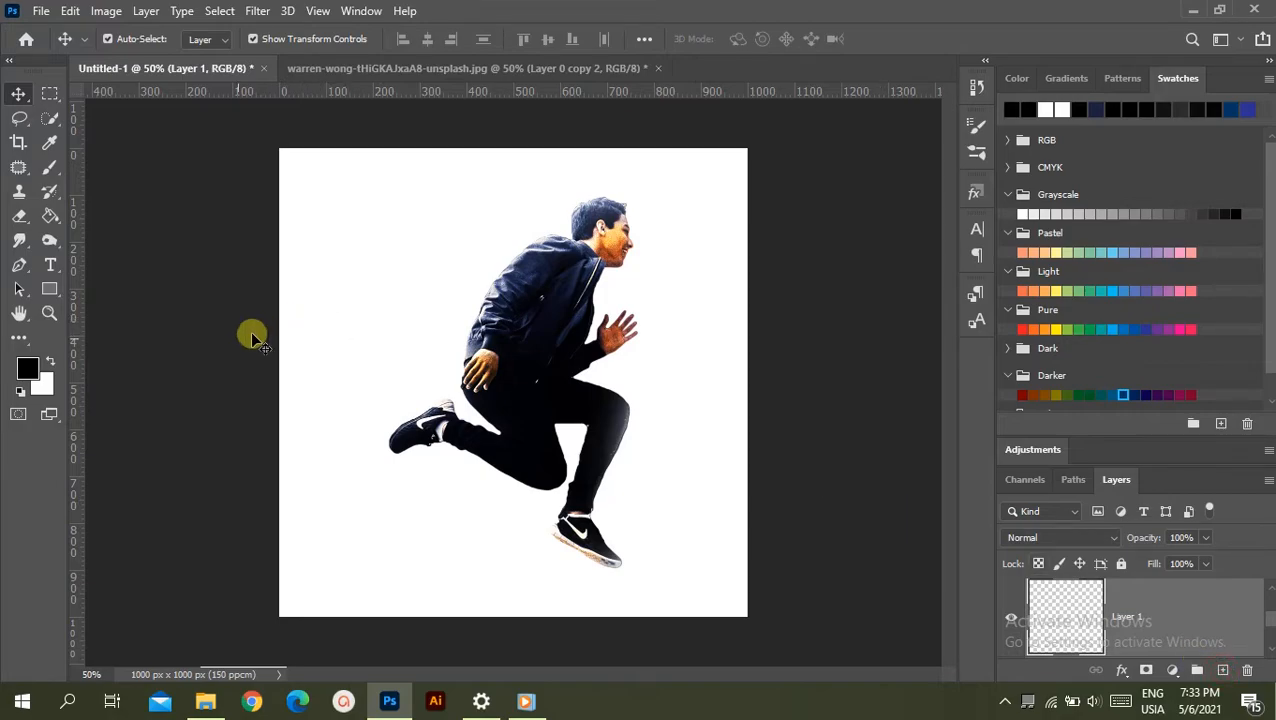
click(51, 228)
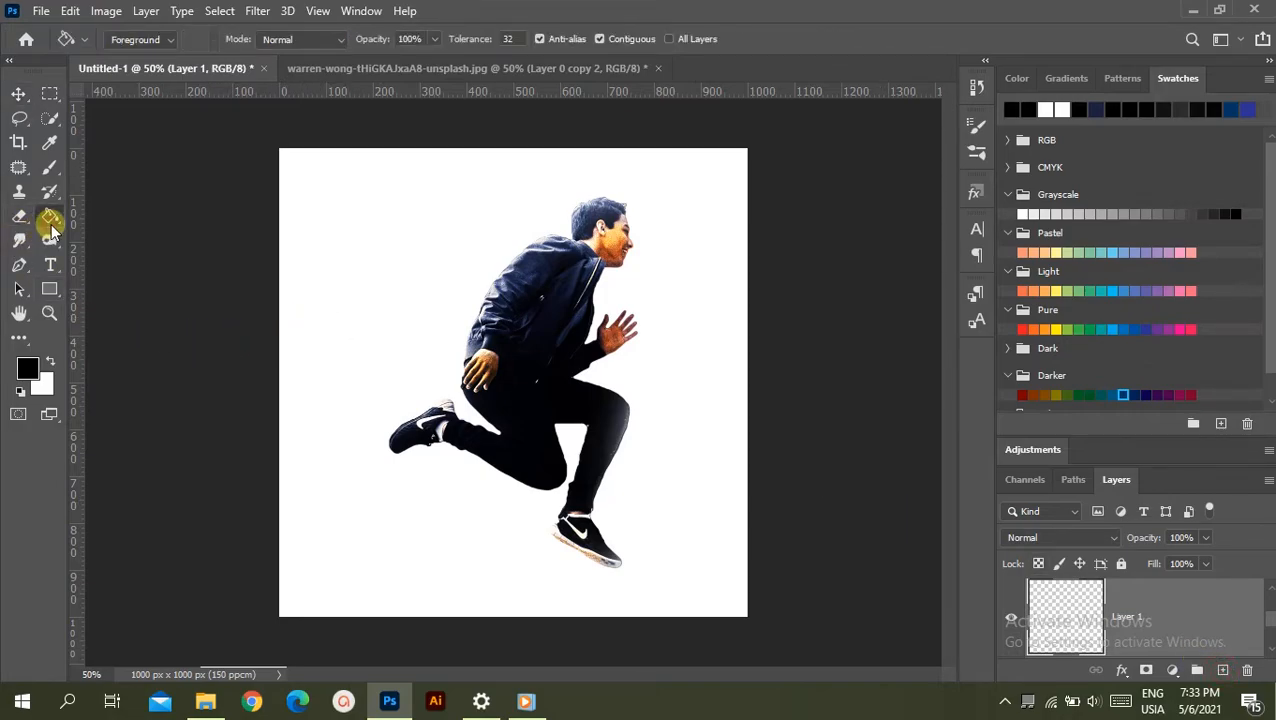
click(391, 322)
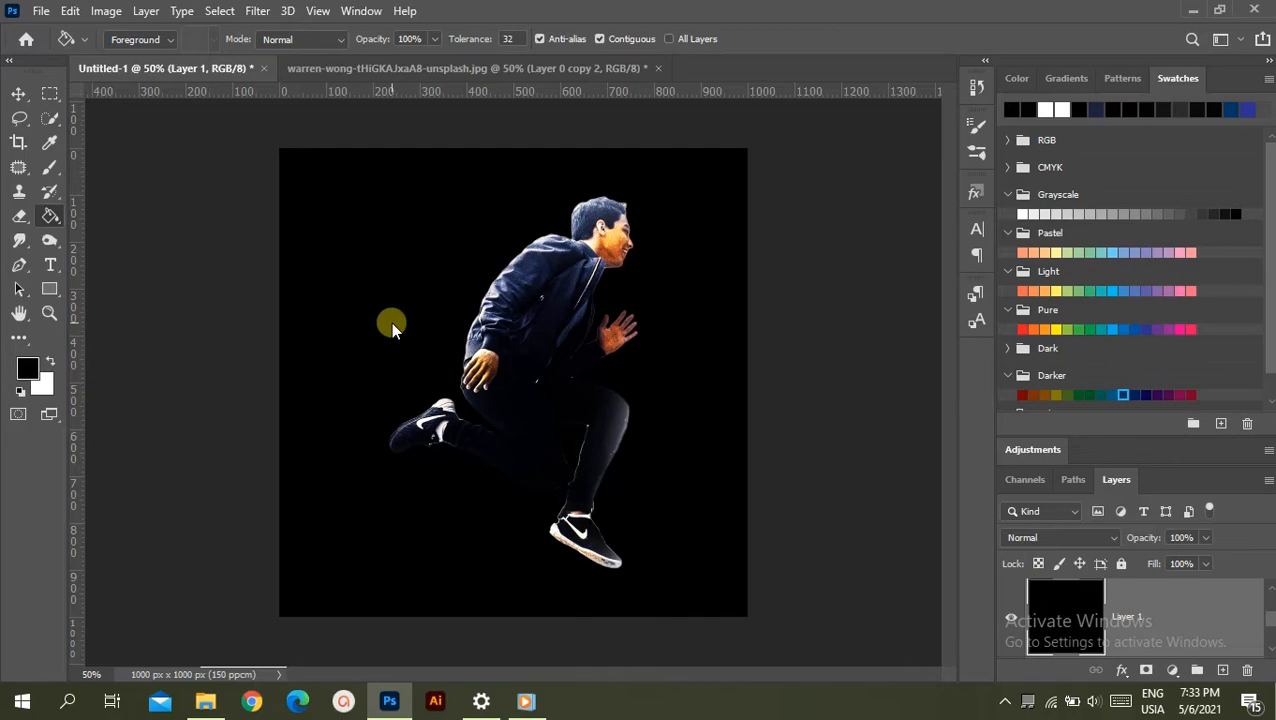
- Draw a paragraph text box about 715 by 880 px around the man, on a layer directly above the black fill
scroll(1128, 655, up, 3)
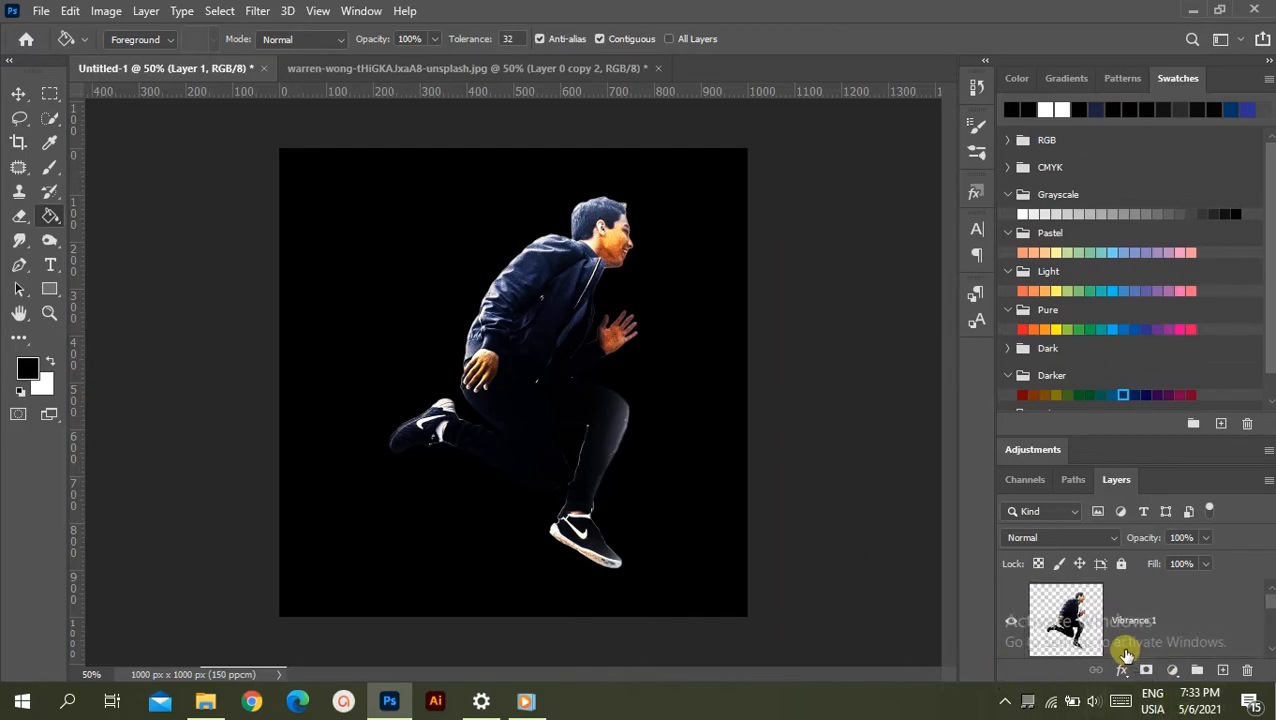
click(1124, 621)
scroll(1125, 621, down, 1)
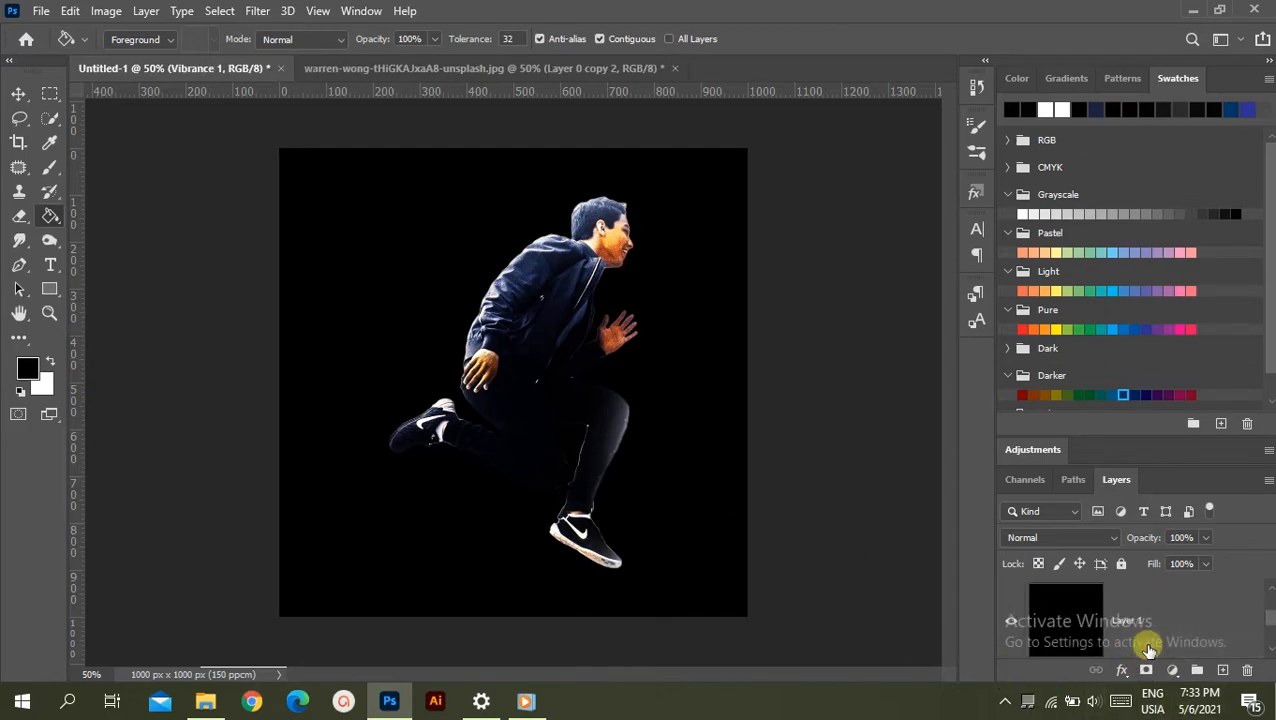
click(1118, 621)
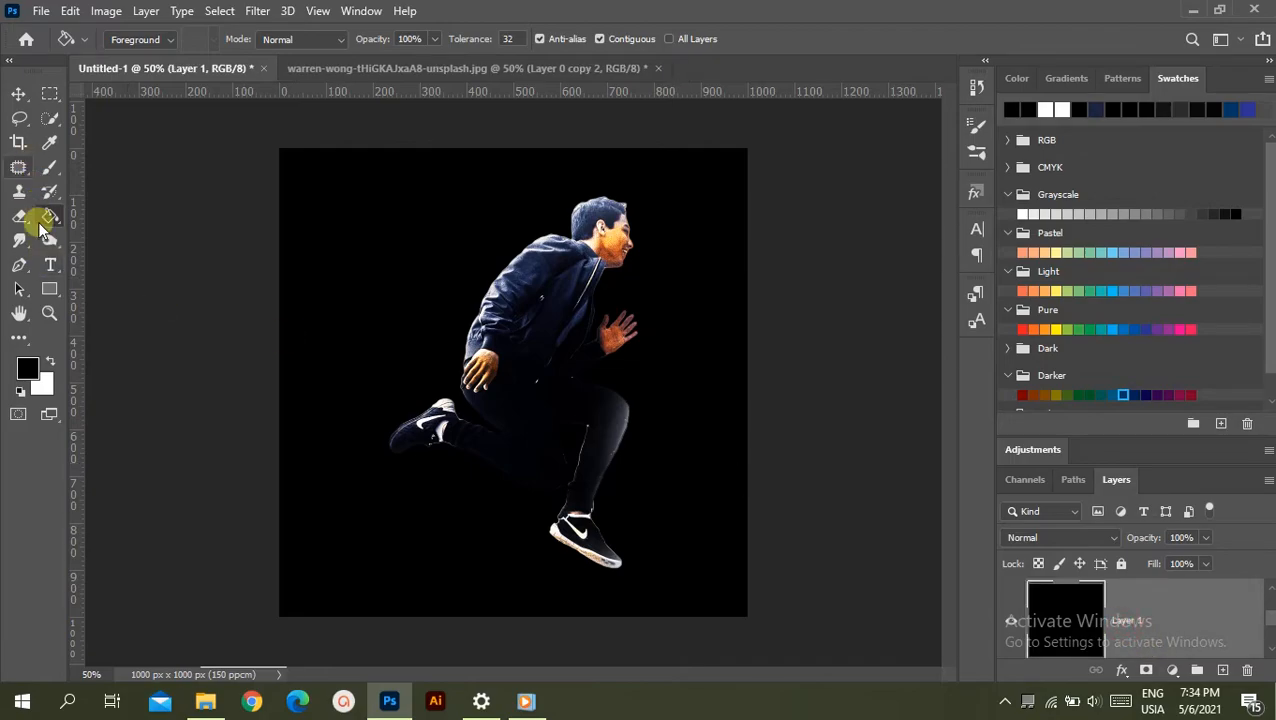
click(52, 262)
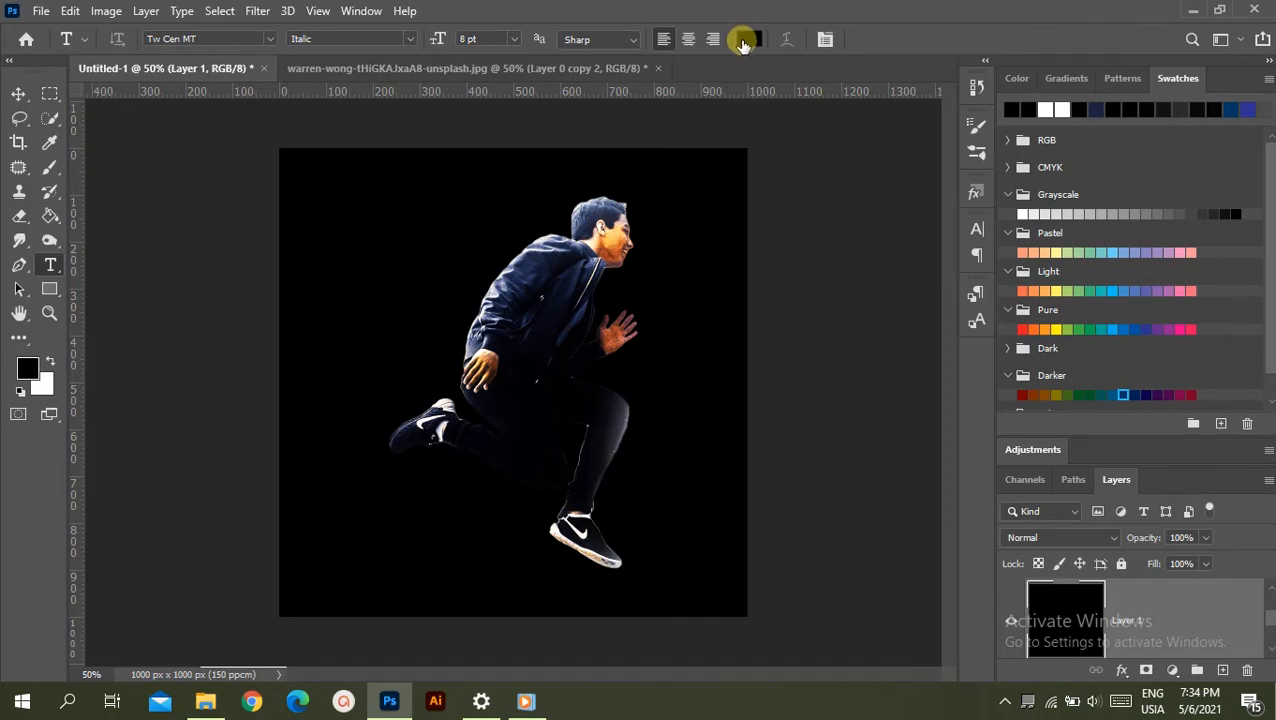
drag(375, 180, 709, 589)
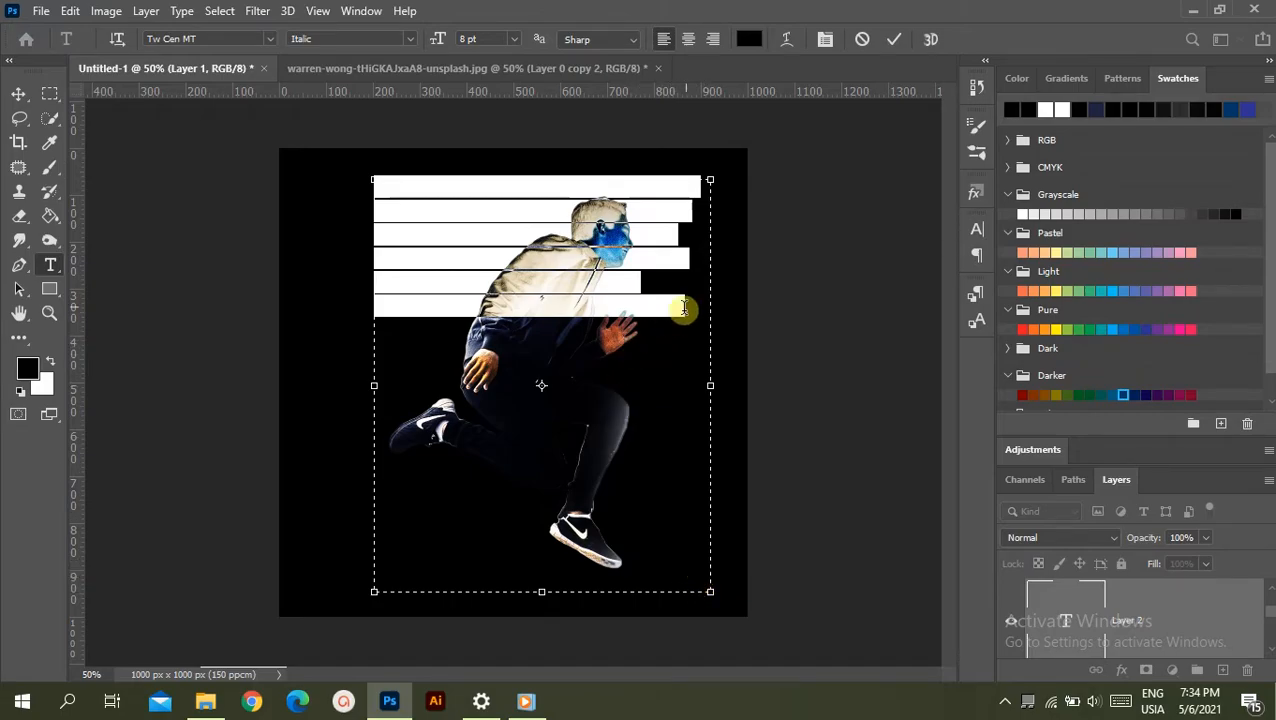
- Replace the placeholder text in the box with the Lorem ipsum and text-messaging paragraphs and color them near-black #020000
key(BackSpace)
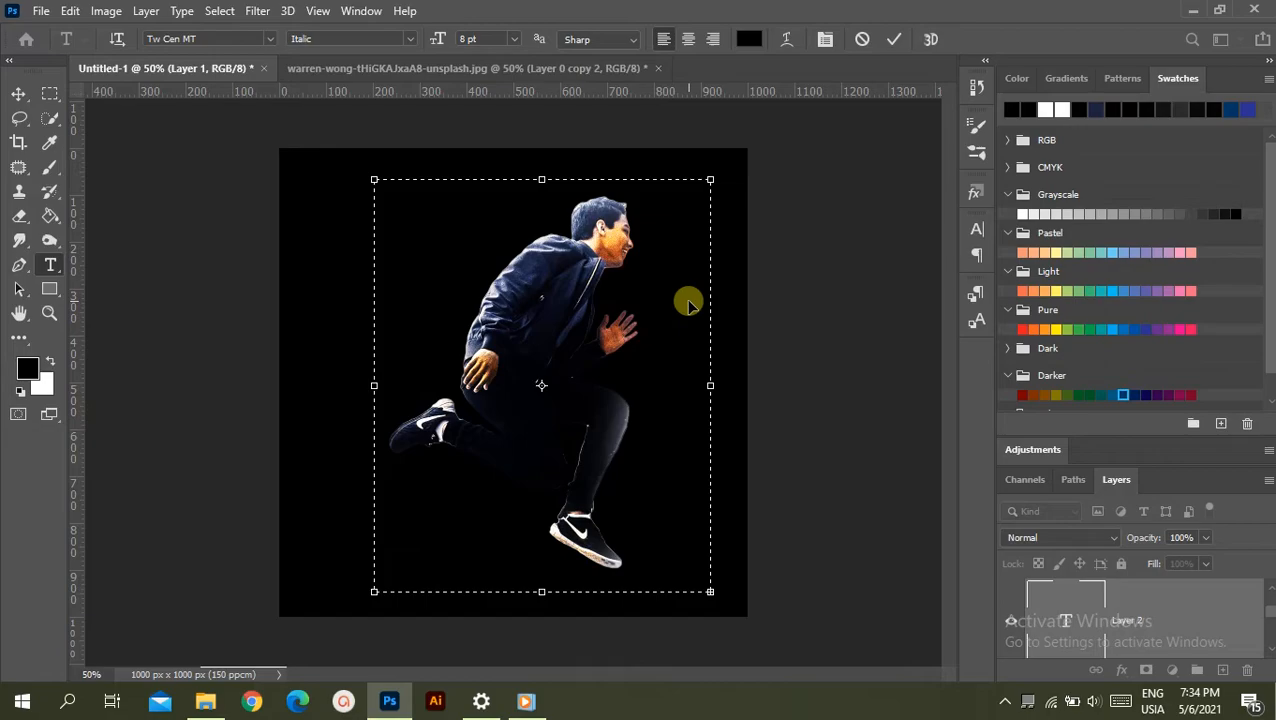
drag(387, 195, 723, 585)
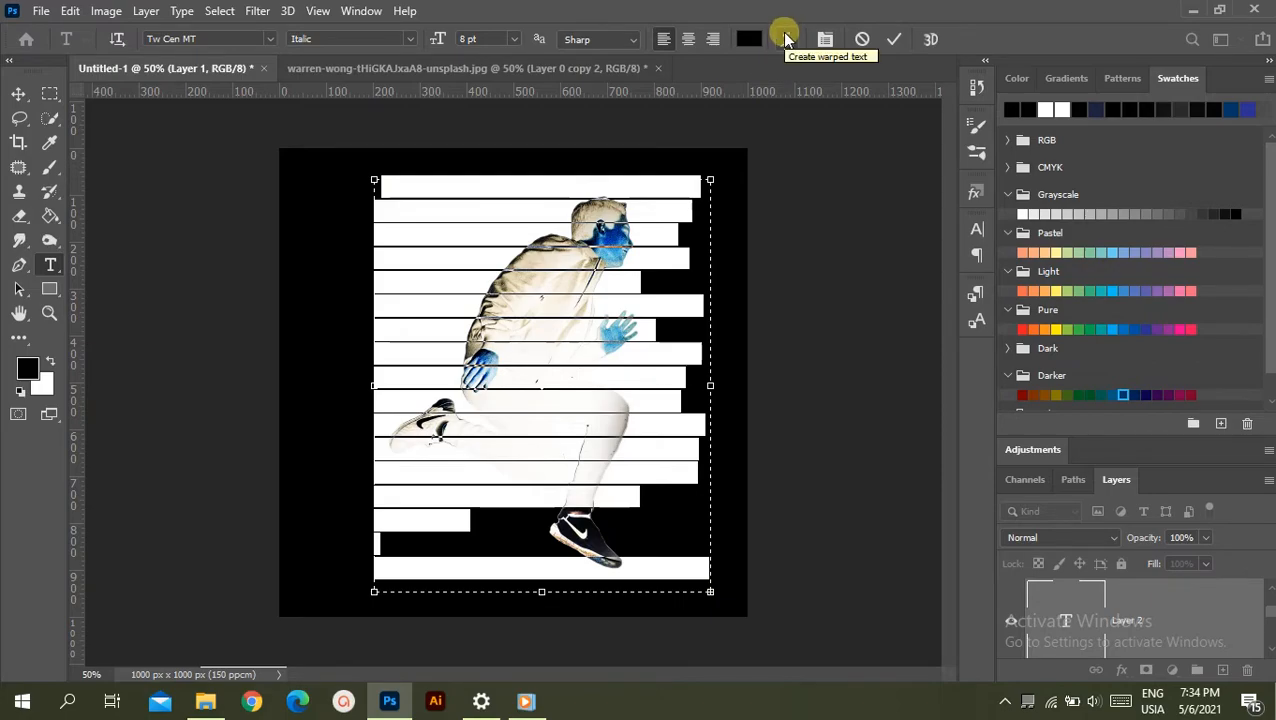
click(749, 39)
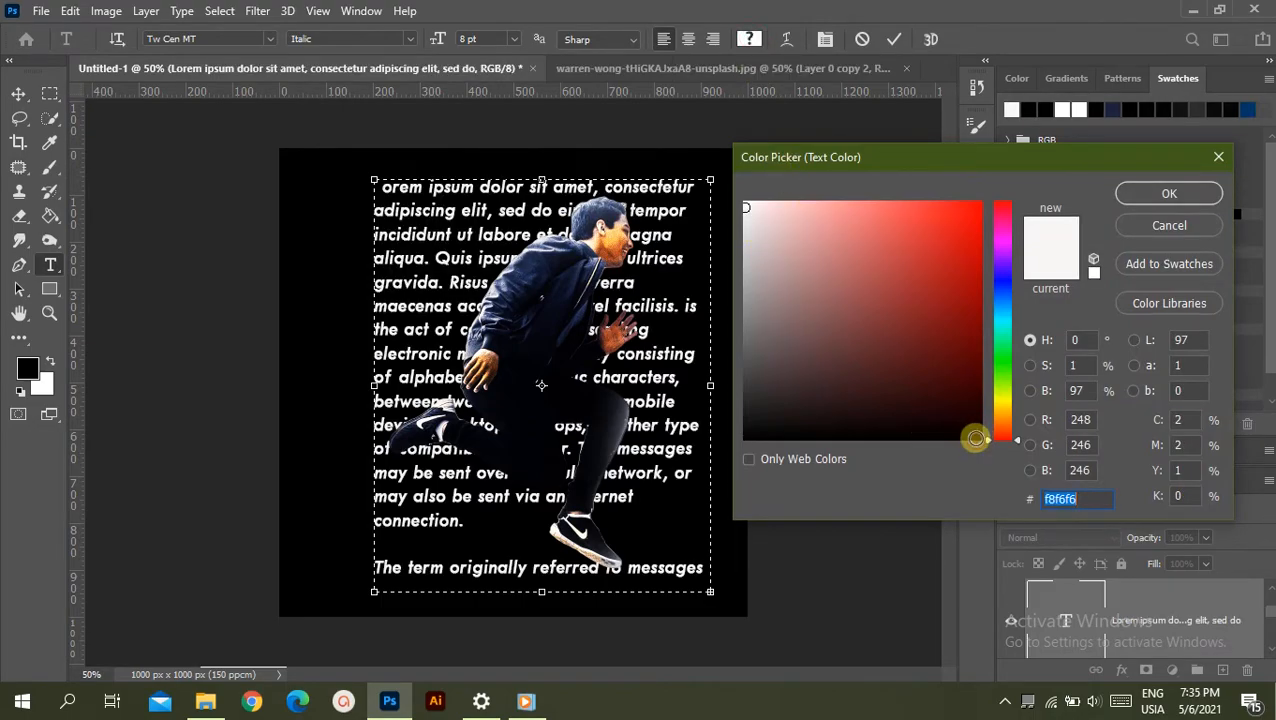
click(975, 438)
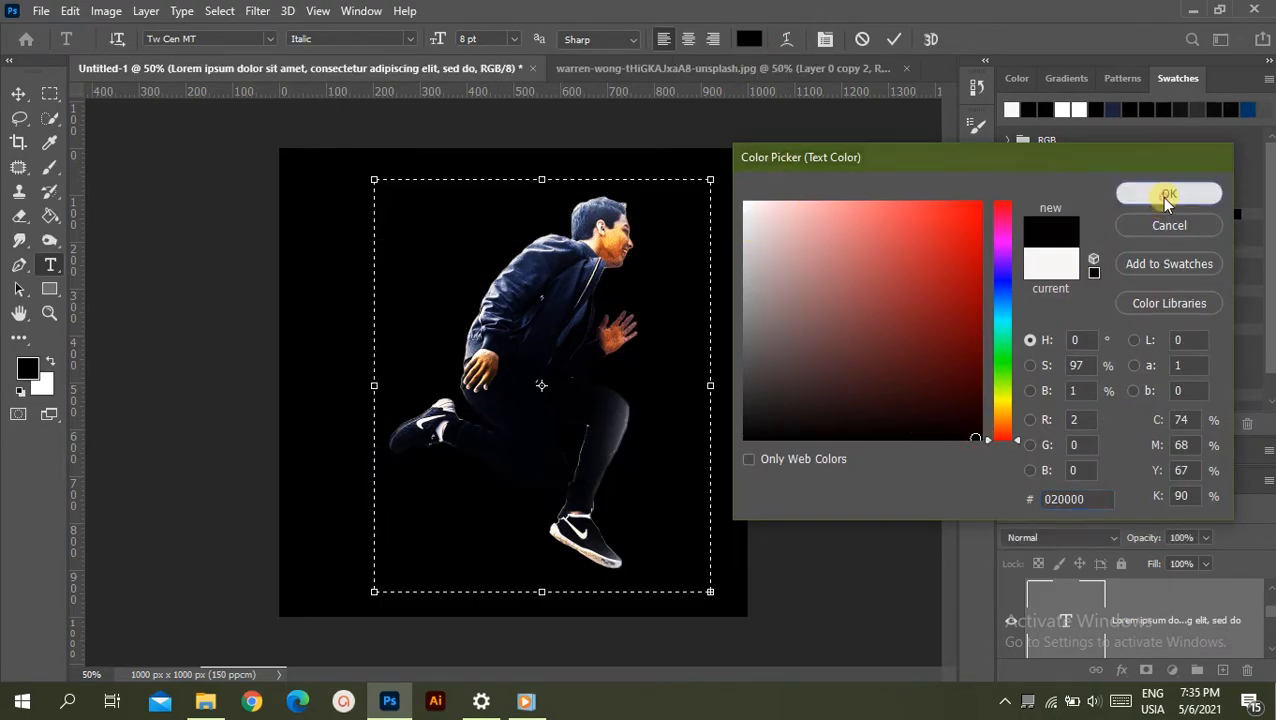
click(1168, 194)
click(1122, 618)
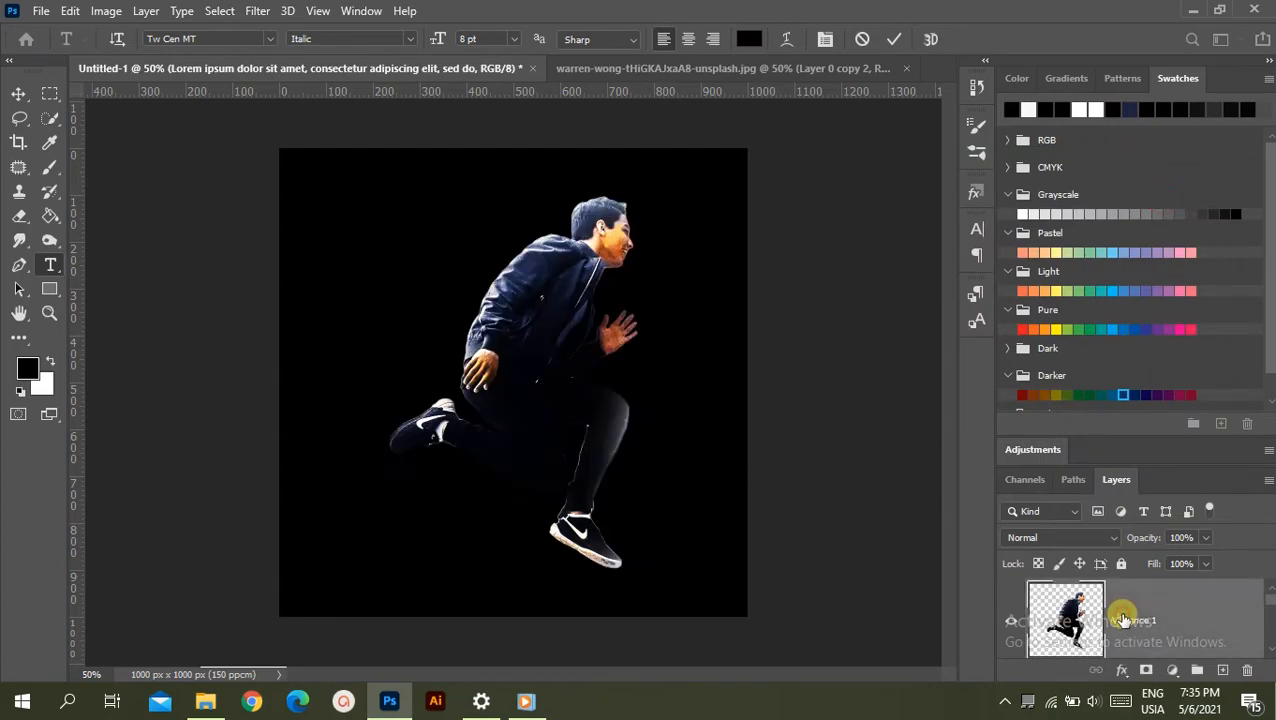
- Load the paragraph text's outline as a selection, clip the man's layer to the text layer, and clear the selection
click(1100, 625)
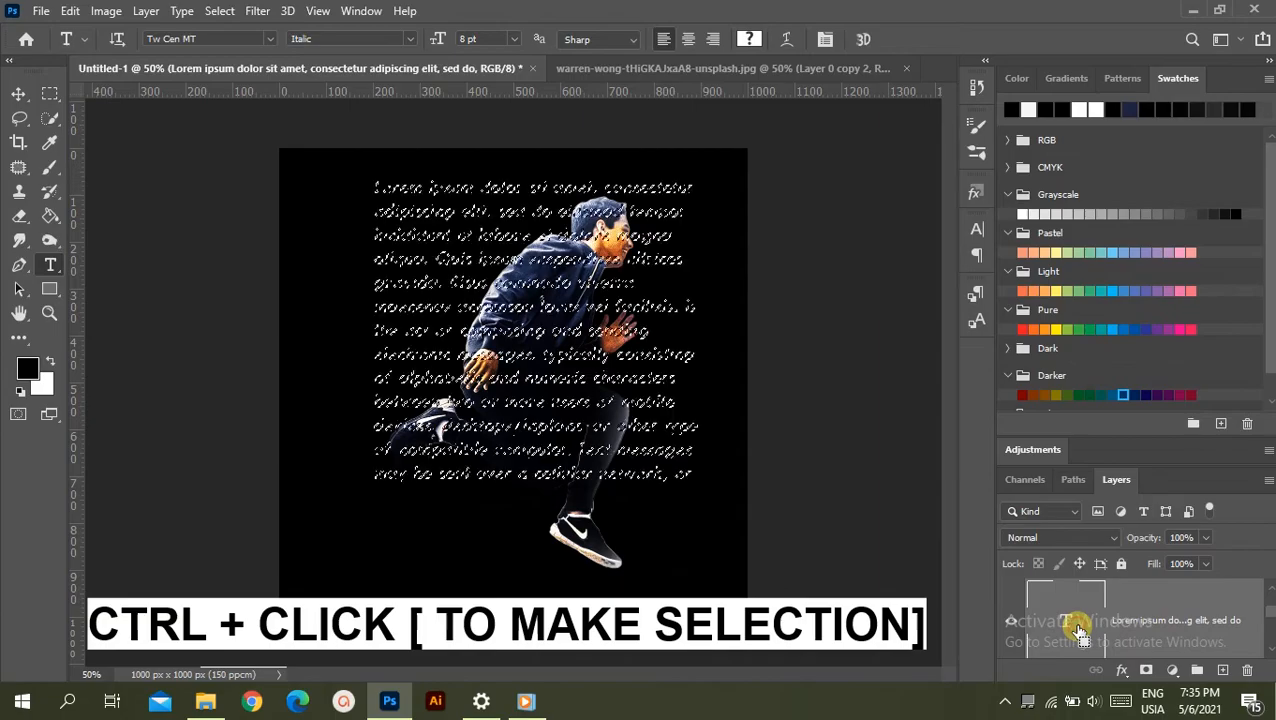
ctrl+click(1080, 628)
right_click(1133, 620)
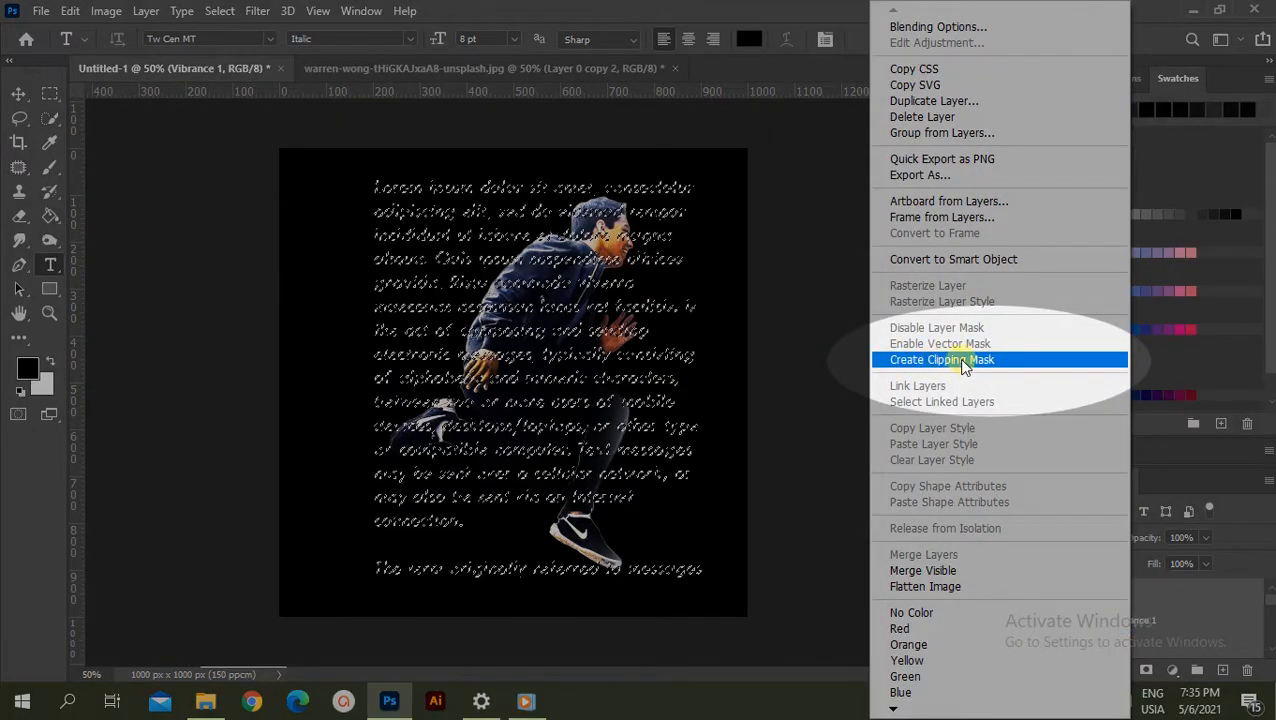
click(955, 362)
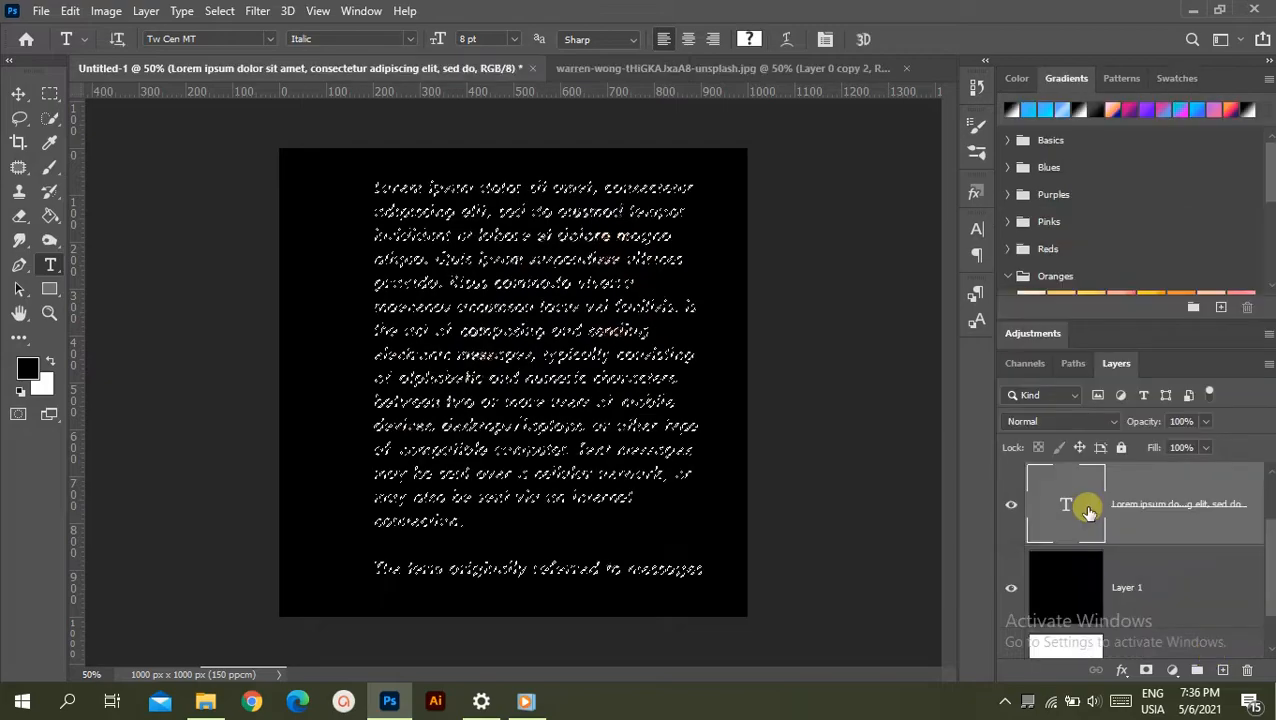
key(ctrl+d)
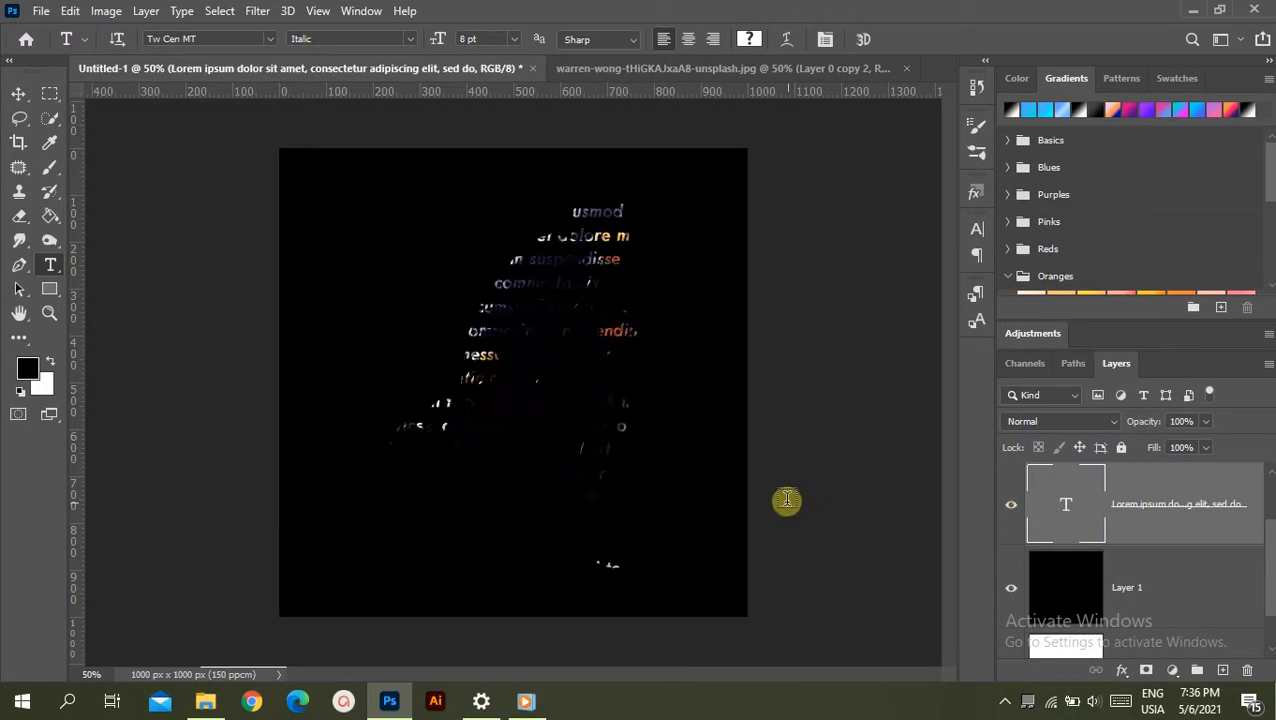
- Move the clipped man's layer down by about 30 px within the text
key(ctrl+plus)
drag(948, 420, 956, 362)
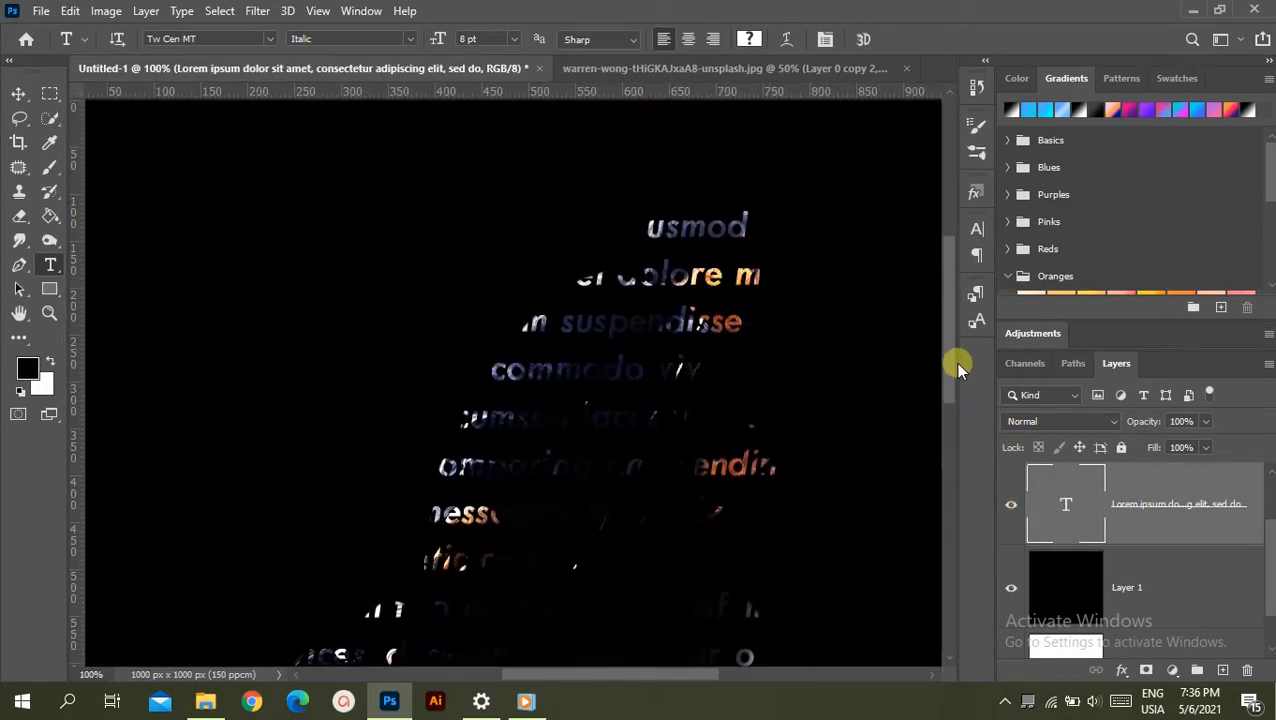
scroll(1113, 508, up, 1)
click(1113, 508)
click(19, 93)
drag(631, 334, 640, 364)
scroll(690, 625, down, 2)
scroll(690, 625, down, 3)
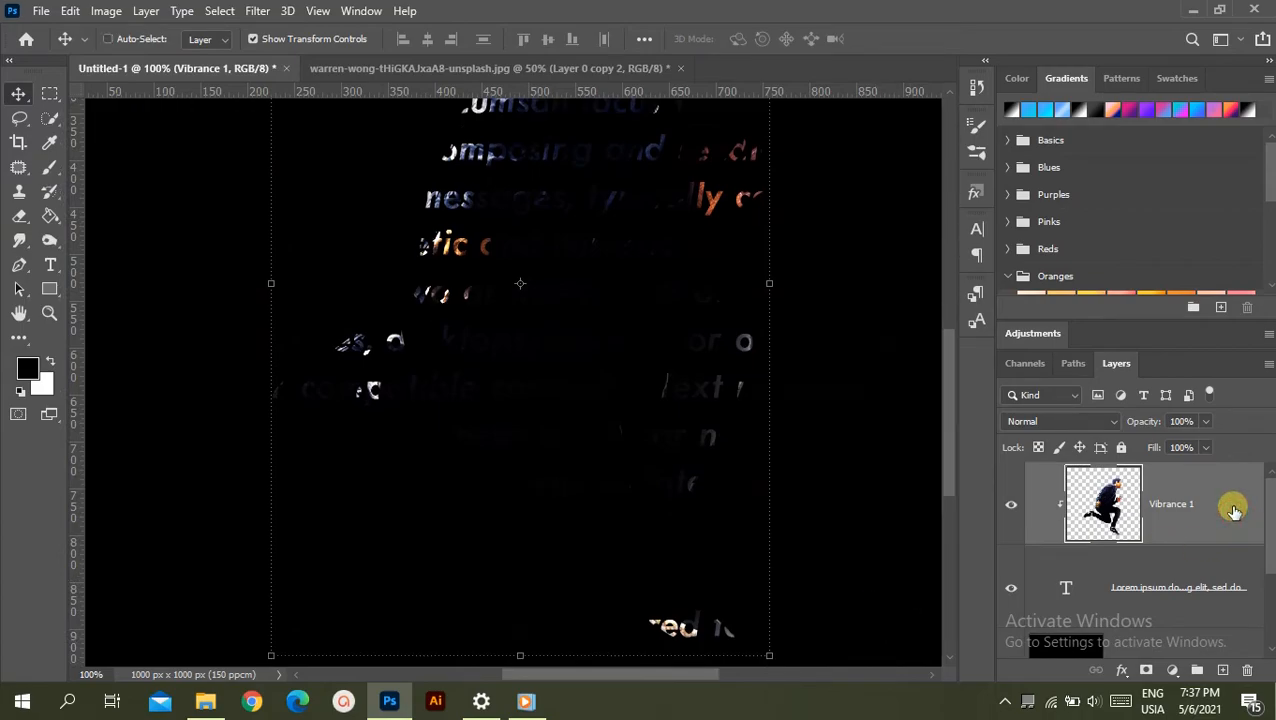
- Duplicate the clipped man's layer and add a layer mask to the copy
key(ctrl+j)
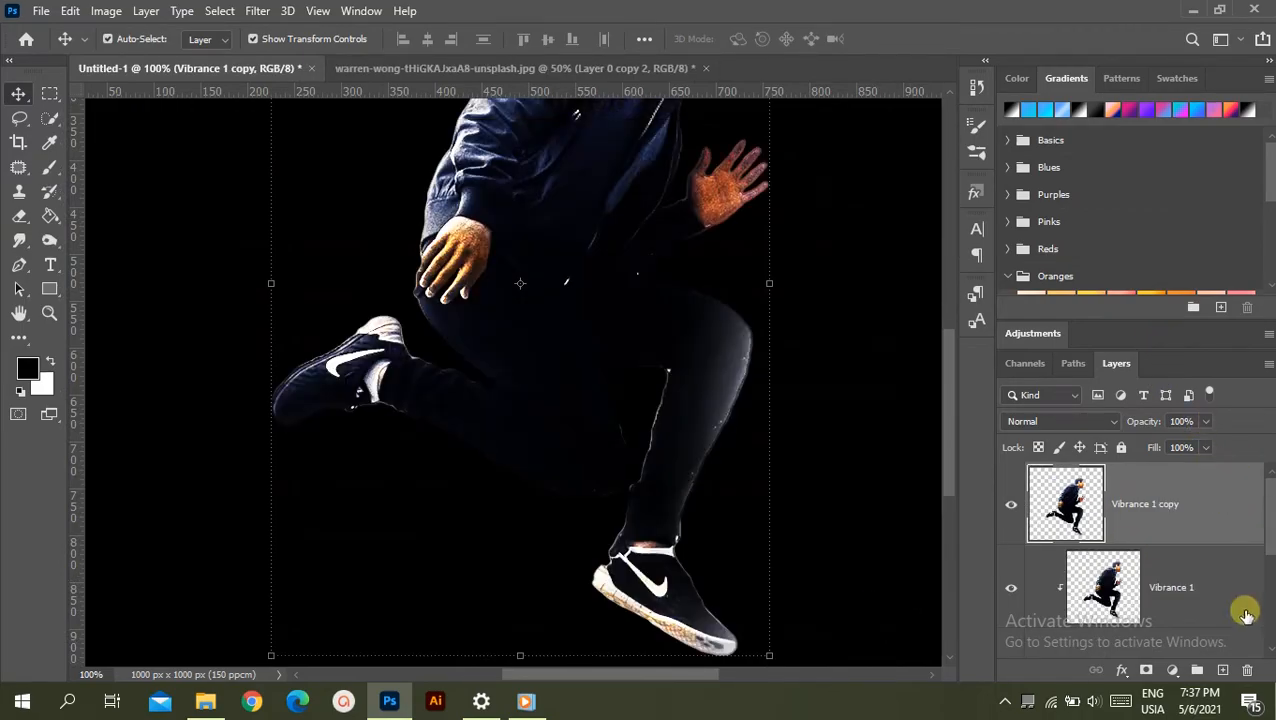
click(1147, 671)
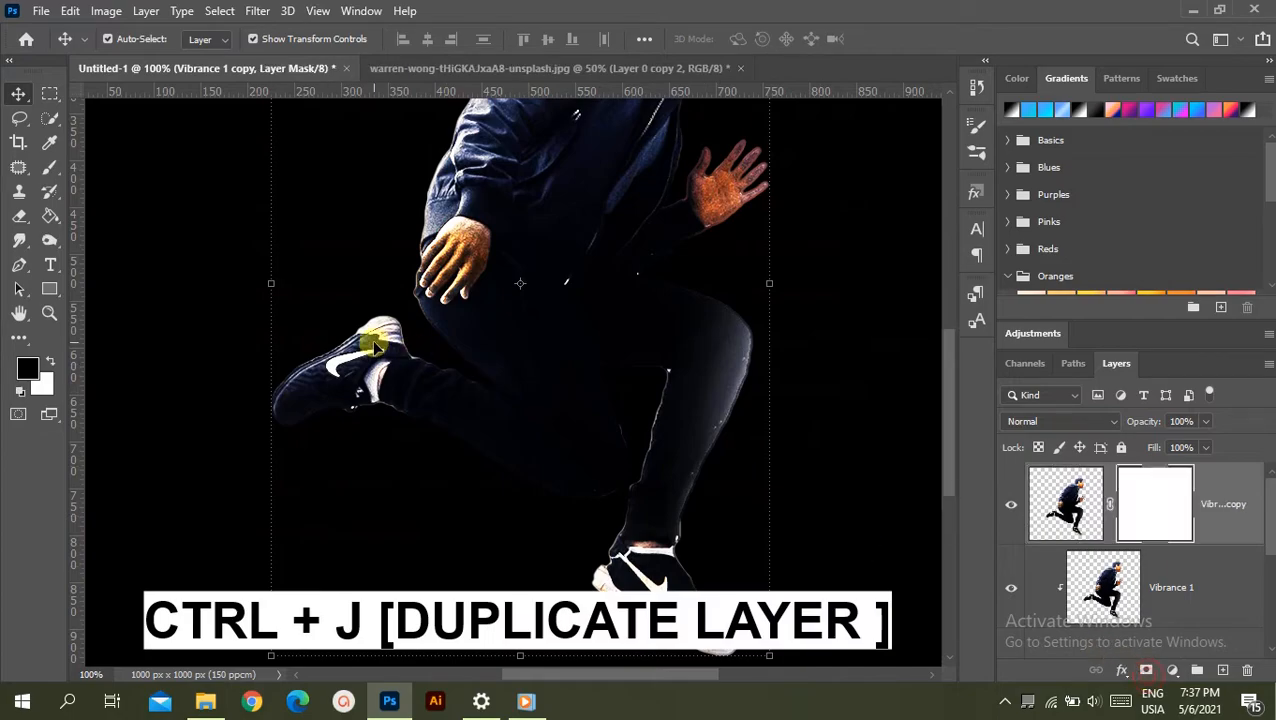
- Paint black on the copy's mask with a 60 px brush to hide the man's head, body, hands and legs, keeping the shoes
scroll(240, 455, up, 2)
scroll(203, 428, up, 1)
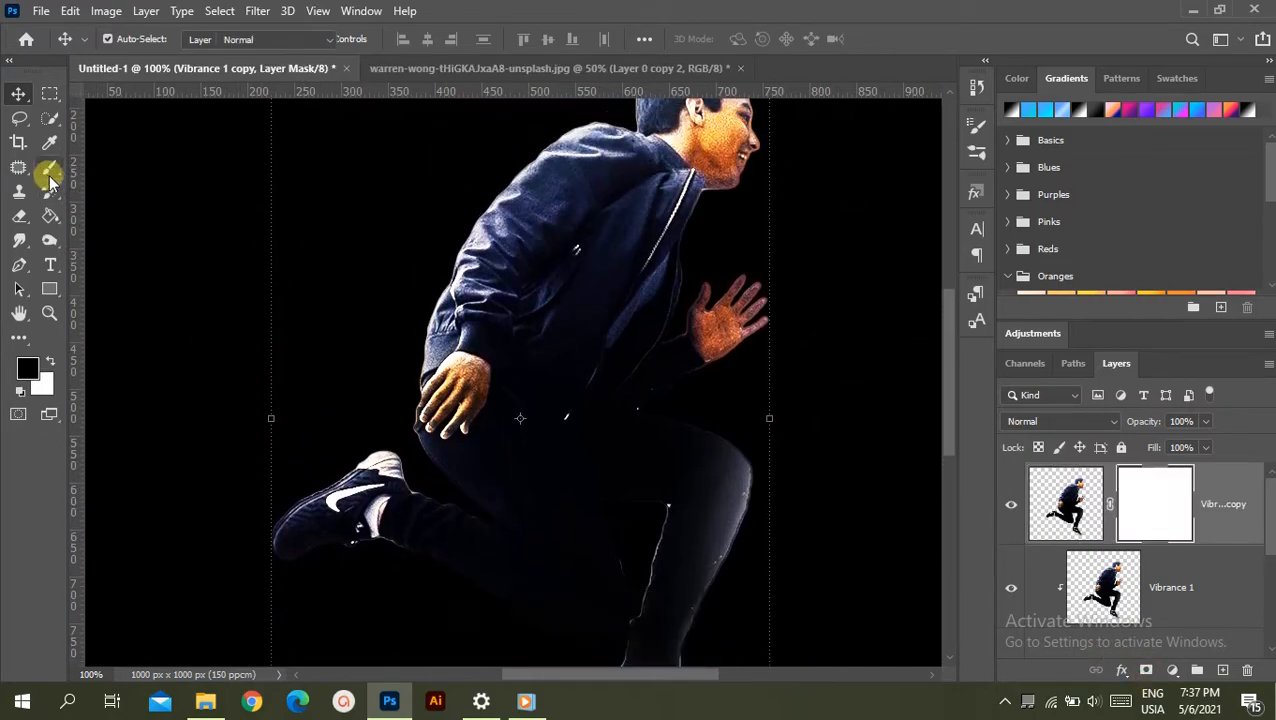
click(50, 167)
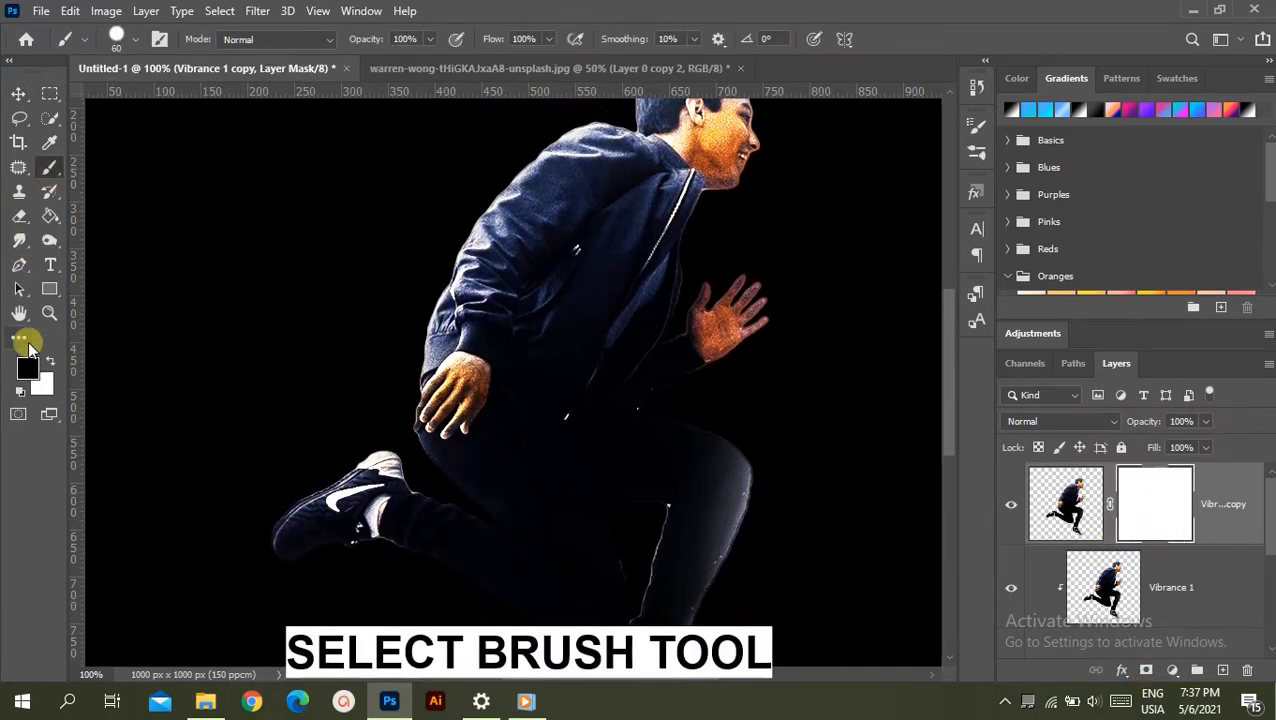
scroll(635, 293, up, 1)
scroll(642, 289, up, 1)
mouse_move(609, 177)
mouse_down()
mouse_move(789, 182)
mouse_move(758, 142)
mouse_move(697, 141)
mouse_move(758, 245)
mouse_move(729, 464)
mouse_move(652, 402)
mouse_move(556, 522)
mouse_move(464, 566)
mouse_move(421, 478)
mouse_up()
scroll(493, 535, down, 3)
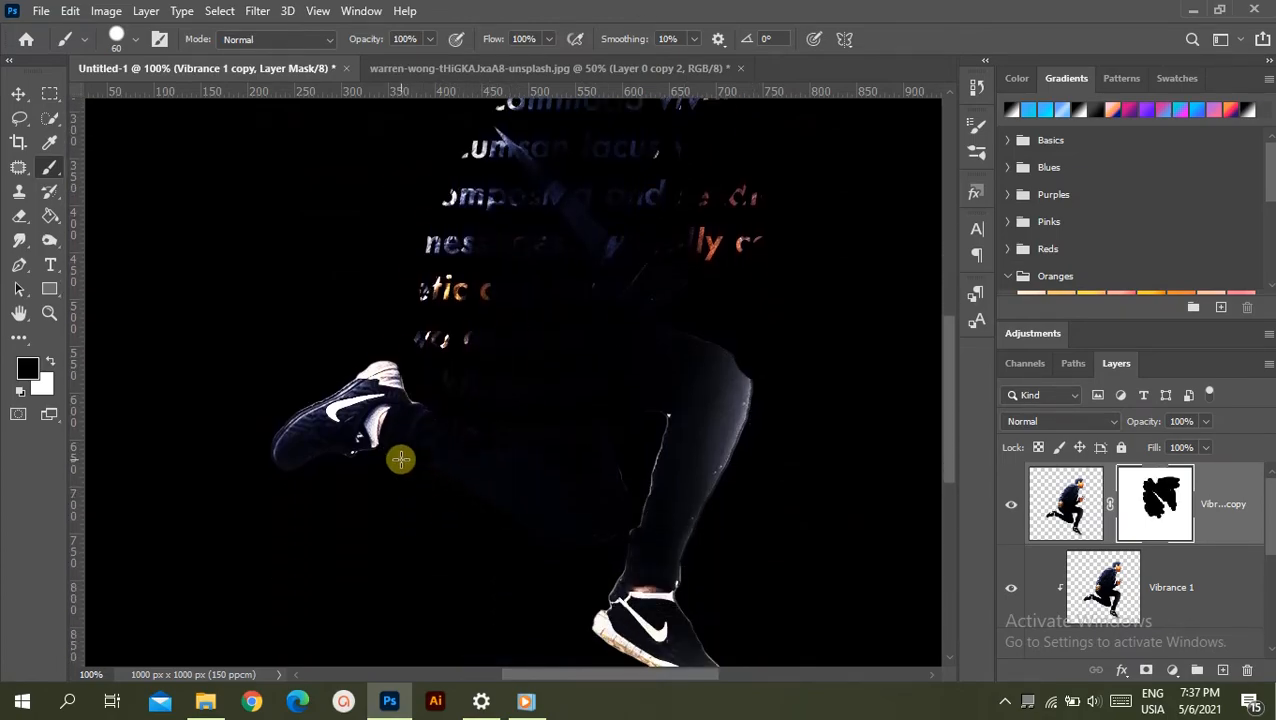
mouse_move(391, 431)
mouse_down()
mouse_move(485, 493)
mouse_move(468, 442)
mouse_move(569, 529)
mouse_move(609, 528)
mouse_move(556, 413)
mouse_move(569, 512)
mouse_move(611, 504)
mouse_move(673, 396)
mouse_move(615, 573)
mouse_move(659, 567)
mouse_move(628, 565)
mouse_move(686, 580)
mouse_move(738, 446)
mouse_move(726, 362)
mouse_up()
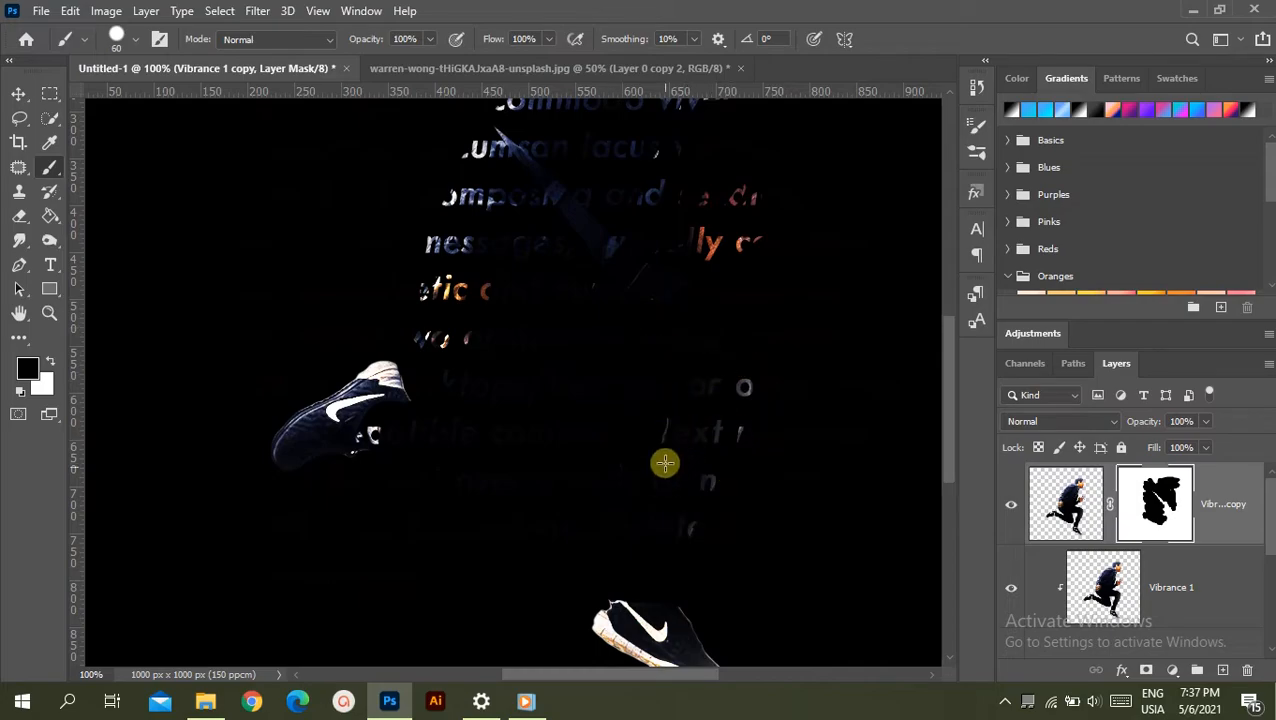
- Create a new empty layer directly above the black fill layer
key(ctrl+minus)
key(ctrl+minus)
scroll(1222, 545, down, 1)
scroll(1170, 515, up, 1)
scroll(1175, 560, down, 2)
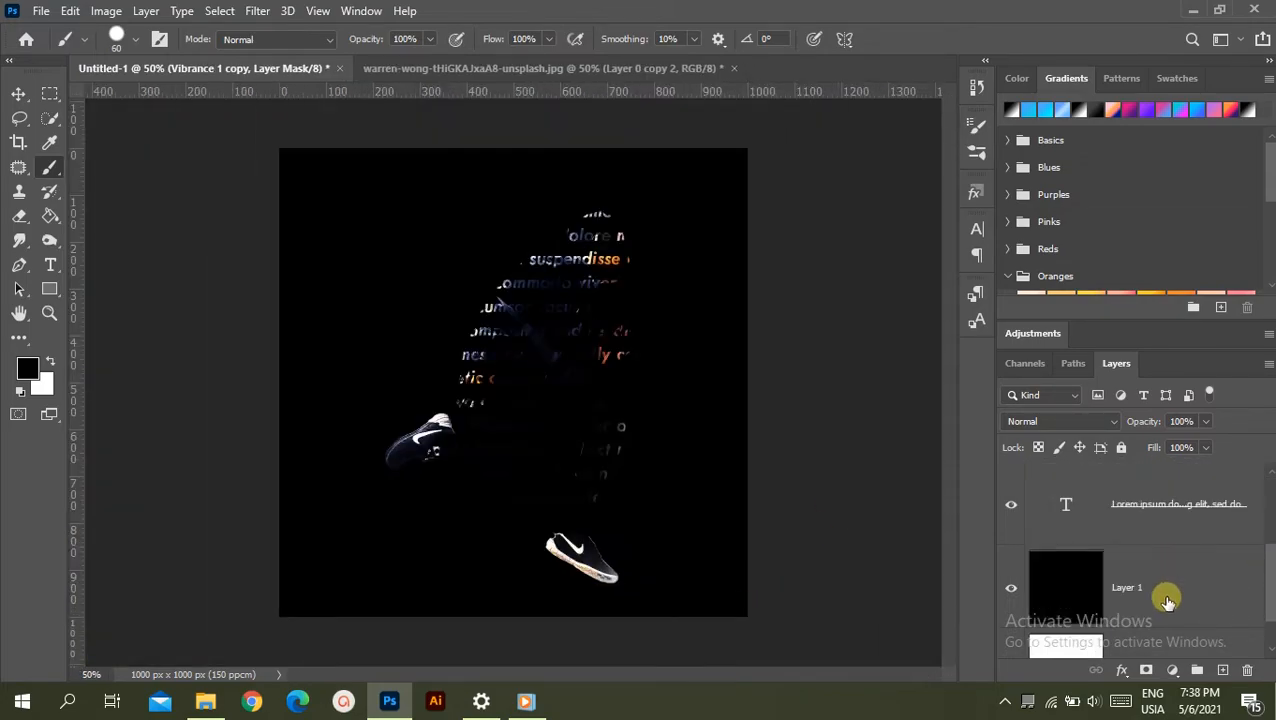
scroll(1167, 600, down, 1)
click(1160, 553)
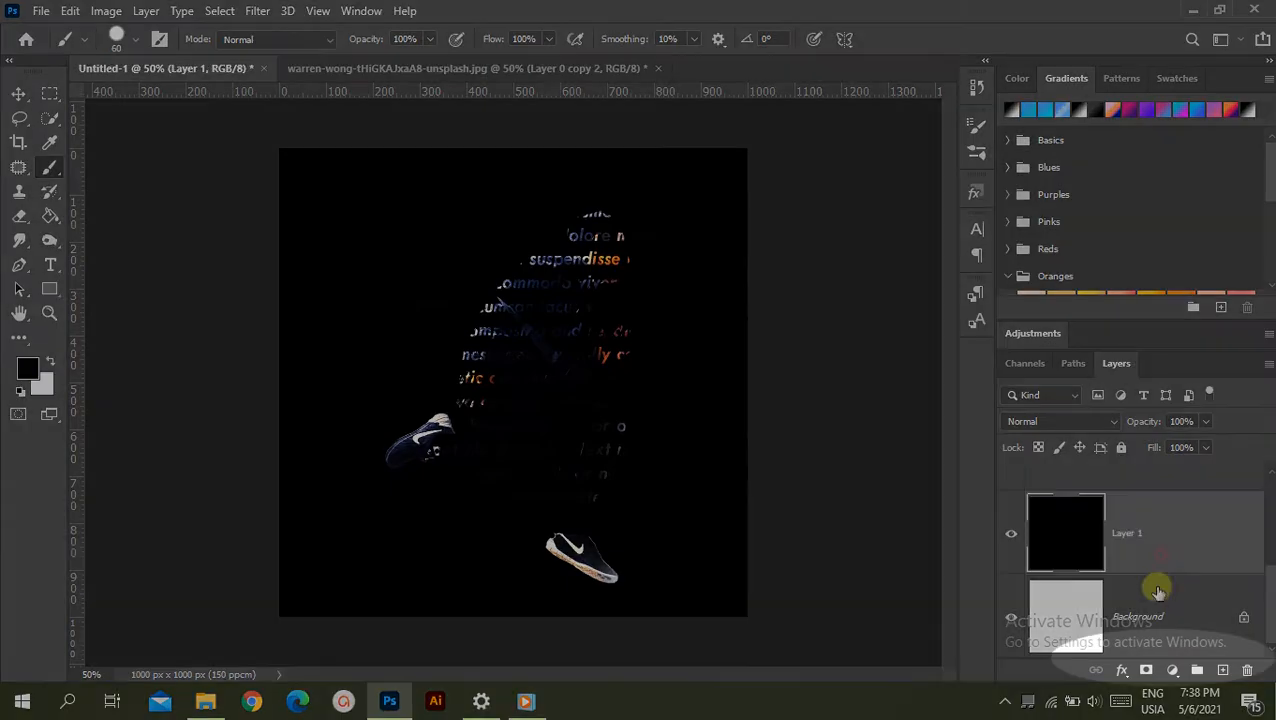
click(1222, 671)
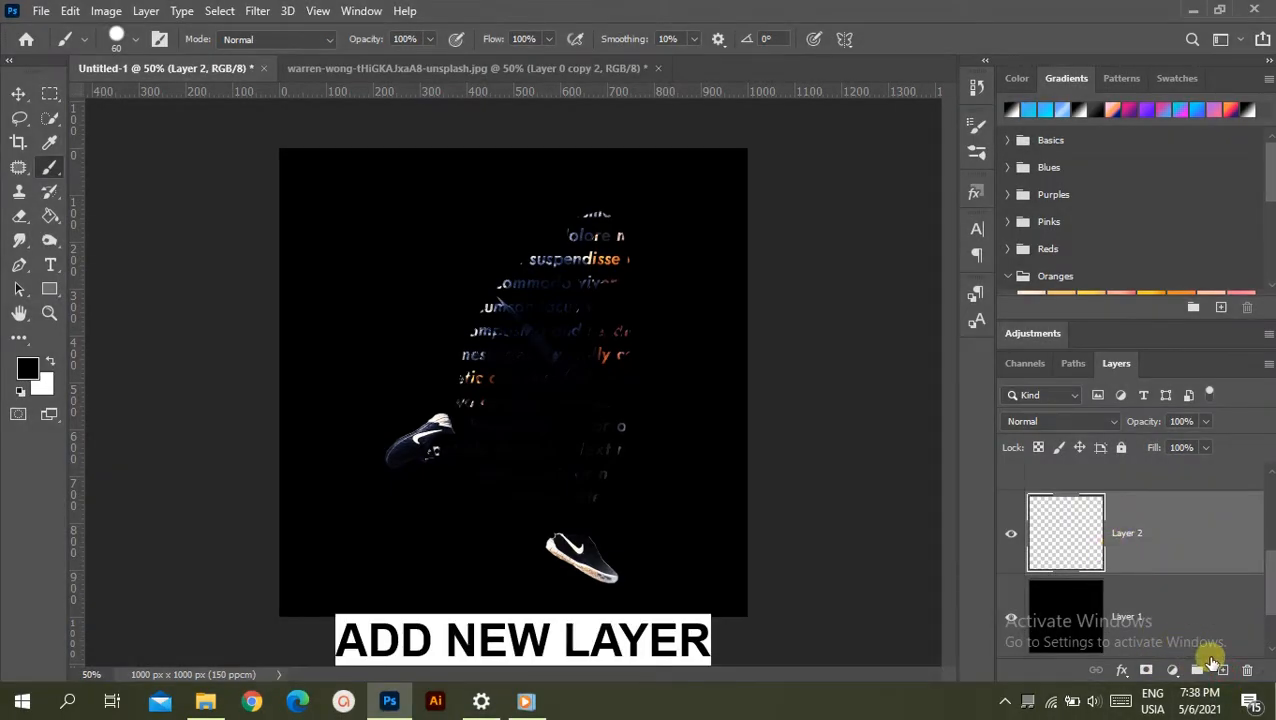
- Stamp white smoke around both shoes on the new layer with a 300 px smoke brush from the r0man_brush7 set
click(135, 39)
scroll(200, 240, down, 1)
scroll(222, 250, down, 3)
click(36, 261)
click(125, 305)
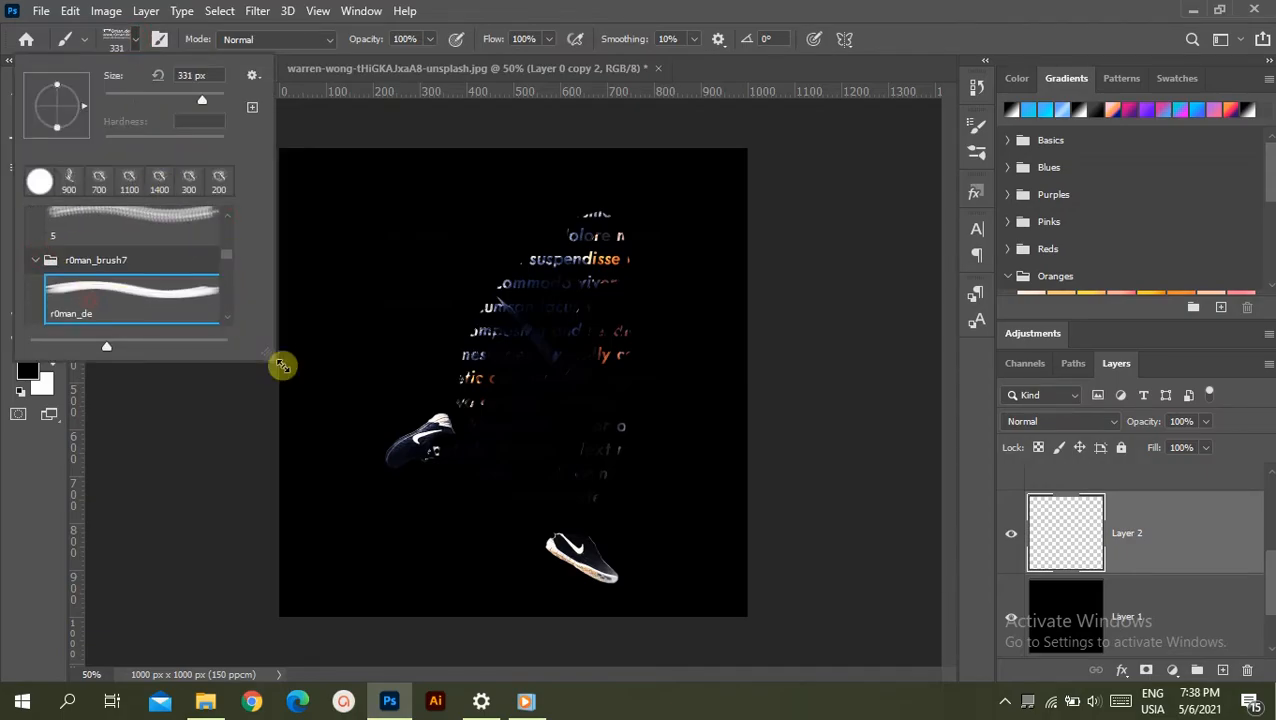
click(128, 39)
key(x)
click(427, 453)
key(ctrl+z)
key(bracketleft)
key(bracketleft)
key(bracketleft)
key(bracketleft)
key(bracketleft)
key(bracketleft)
key(bracketleft)
click(426, 447)
key(ctrl+z)
click(424, 447)
key(ctrl+z)
click(421, 444)
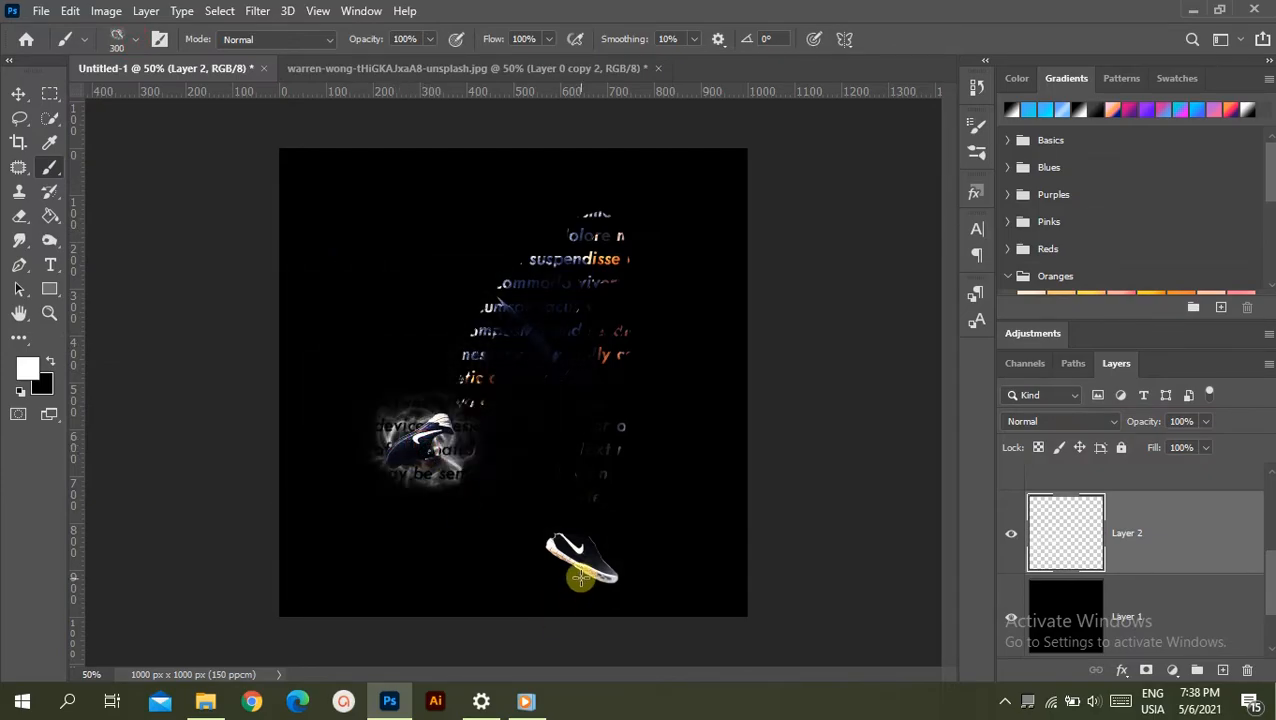
click(579, 555)
- Stamp white streaks along the full height of the canvas's left side with the r0mb2 brush at 860 px
click(135, 43)
click(134, 276)
click(387, 213)
key(ctrl+z)
click(336, 189)
key(ctrl+z)
click(309, 158)
click(347, 578)
key(ctrl+z)
click(300, 604)
key(ctrl+z)
click(288, 602)
click(261, 314)
key(ctrl+z)
key(ctrl+z)
key(ctrl+z)
click(224, 127)
click(269, 314)
key(ctrl+z)
click(186, 375)
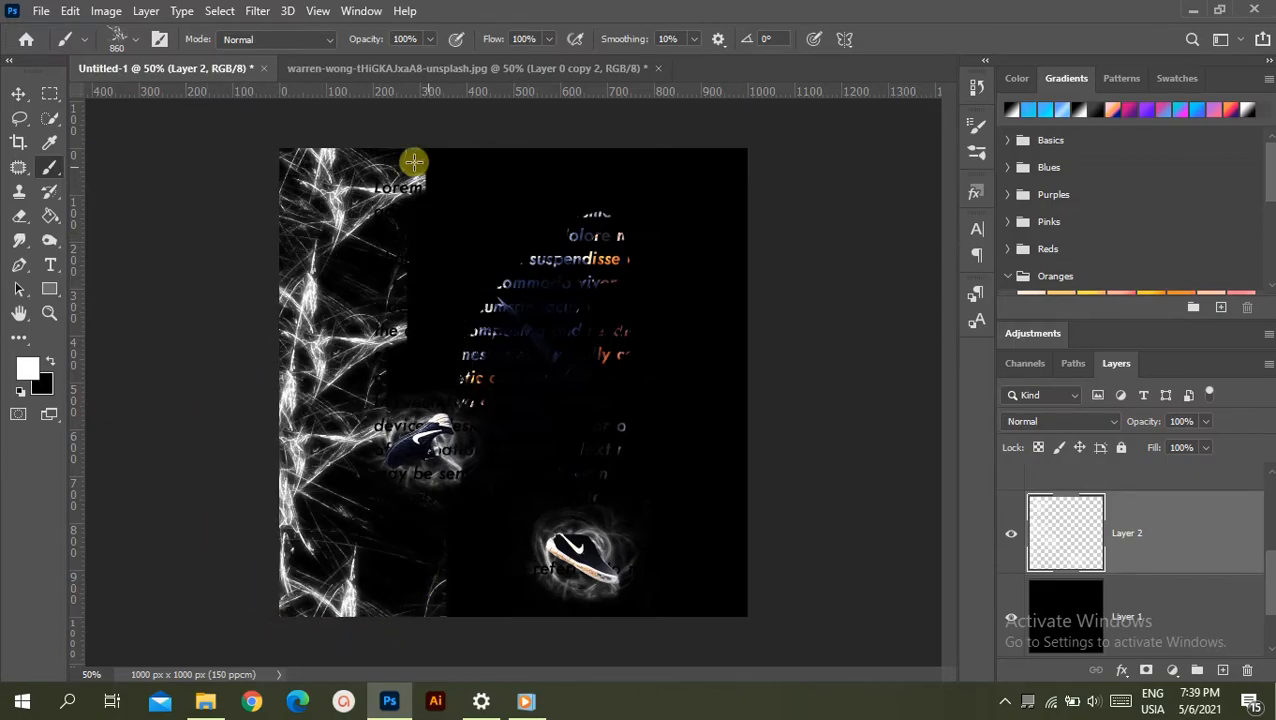
- Add a layer mask to the paragraph text layer
click(18, 93)
click(128, 215)
scroll(1188, 560, up, 2)
scroll(1176, 561, down, 1)
scroll(1176, 565, up, 1)
click(1160, 580)
click(1170, 670)
- Paint black on the text layer's mask with a 50 px Hard Round brush to hide the dark text over the streaks and smoke
key(x)
key(b)
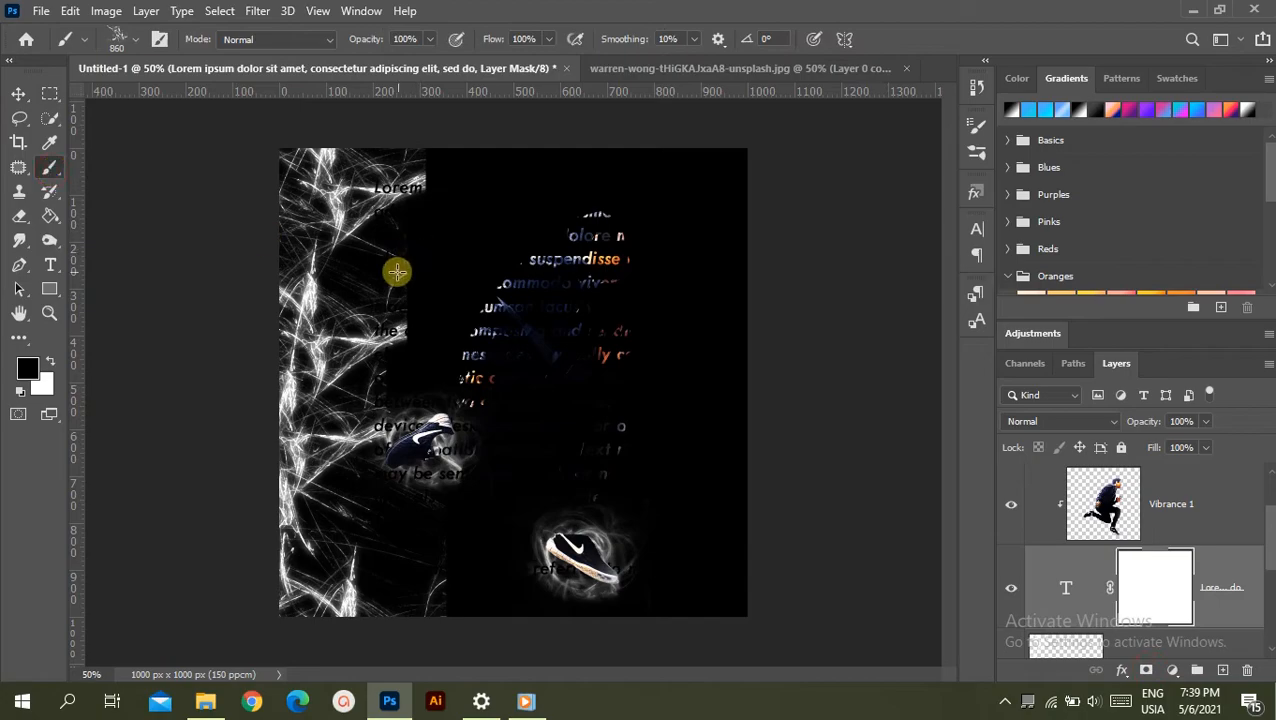
click(117, 39)
double_click(162, 196)
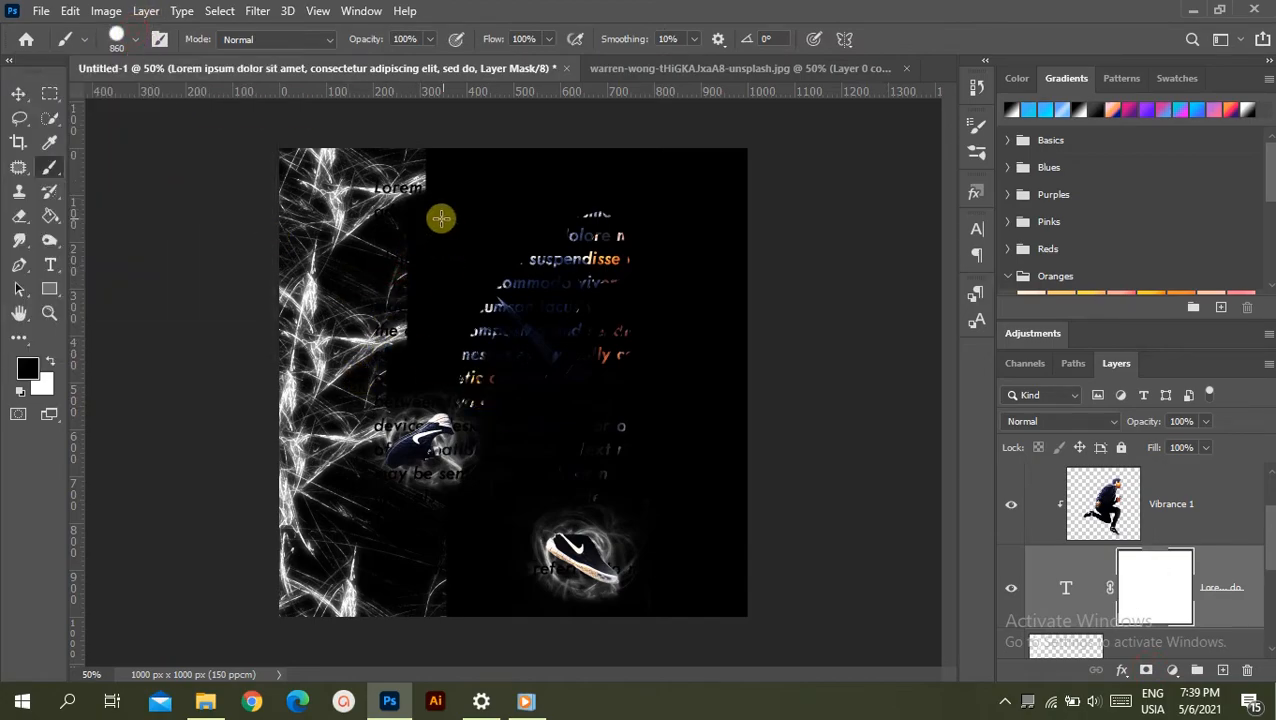
drag(391, 262, 413, 343)
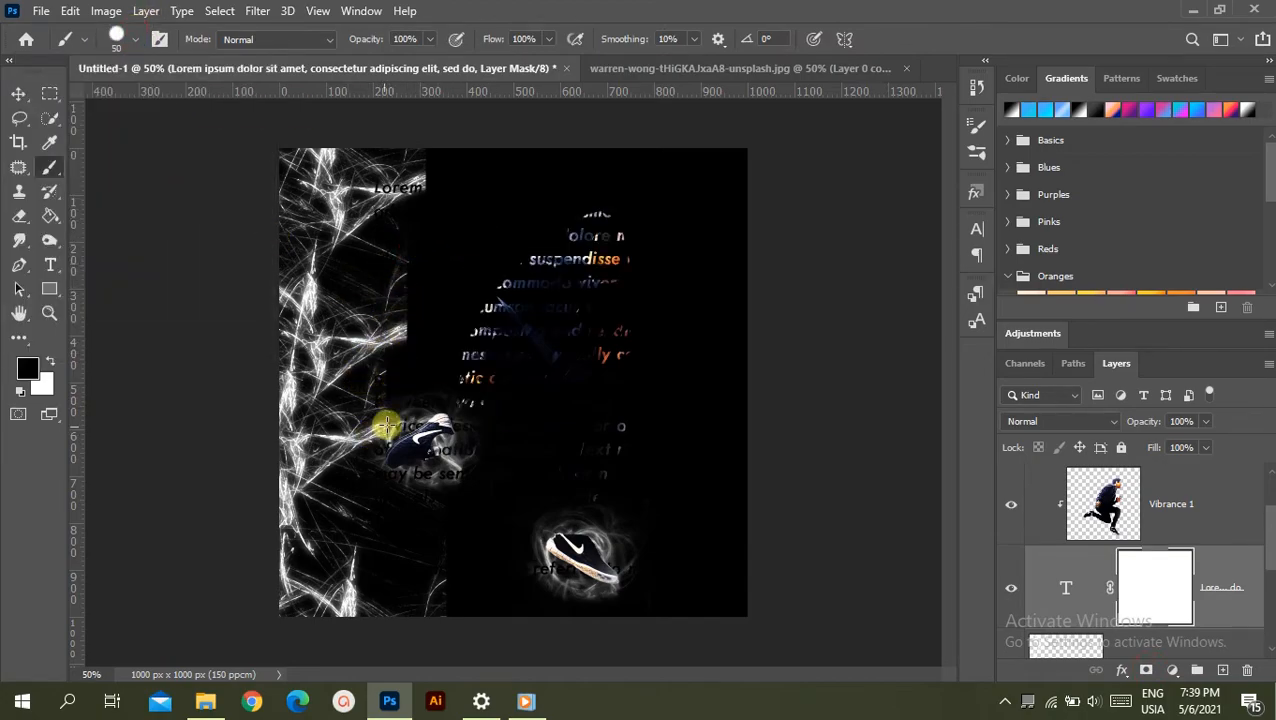
mouse_move(379, 471)
mouse_down()
mouse_move(450, 481)
mouse_move(428, 478)
mouse_move(467, 451)
mouse_up()
key(ctrl+z)
mouse_move(413, 512)
mouse_down()
mouse_move(414, 482)
mouse_move(429, 478)
mouse_move(374, 435)
mouse_move(419, 418)
mouse_move(374, 445)
mouse_up()
mouse_move(621, 597)
mouse_down()
mouse_move(641, 564)
mouse_move(755, 550)
mouse_up()
key(ctrl+plus)
key(ctrl+minus)
mouse_move(417, 192)
mouse_down()
mouse_move(393, 196)
mouse_move(384, 320)
mouse_up()
- Switch the brush to r0mb2 at 860 px
click(135, 39)
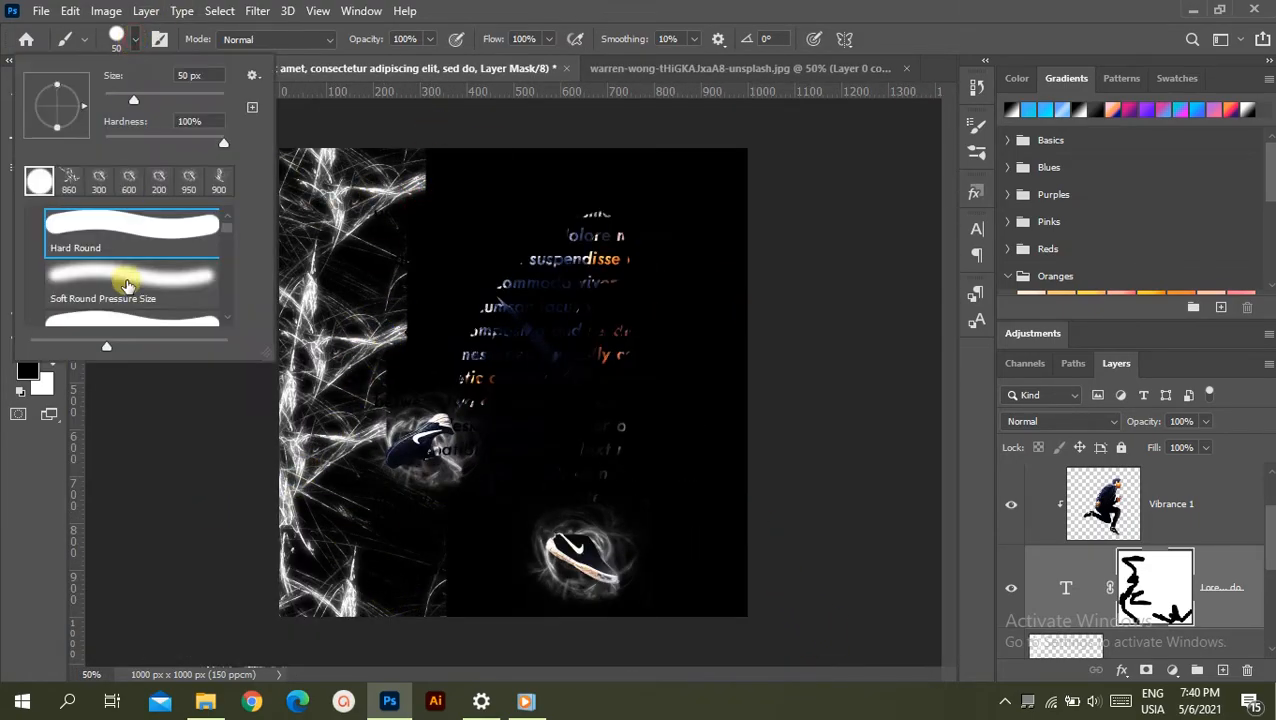
drag(227, 246, 233, 259)
click(205, 266)
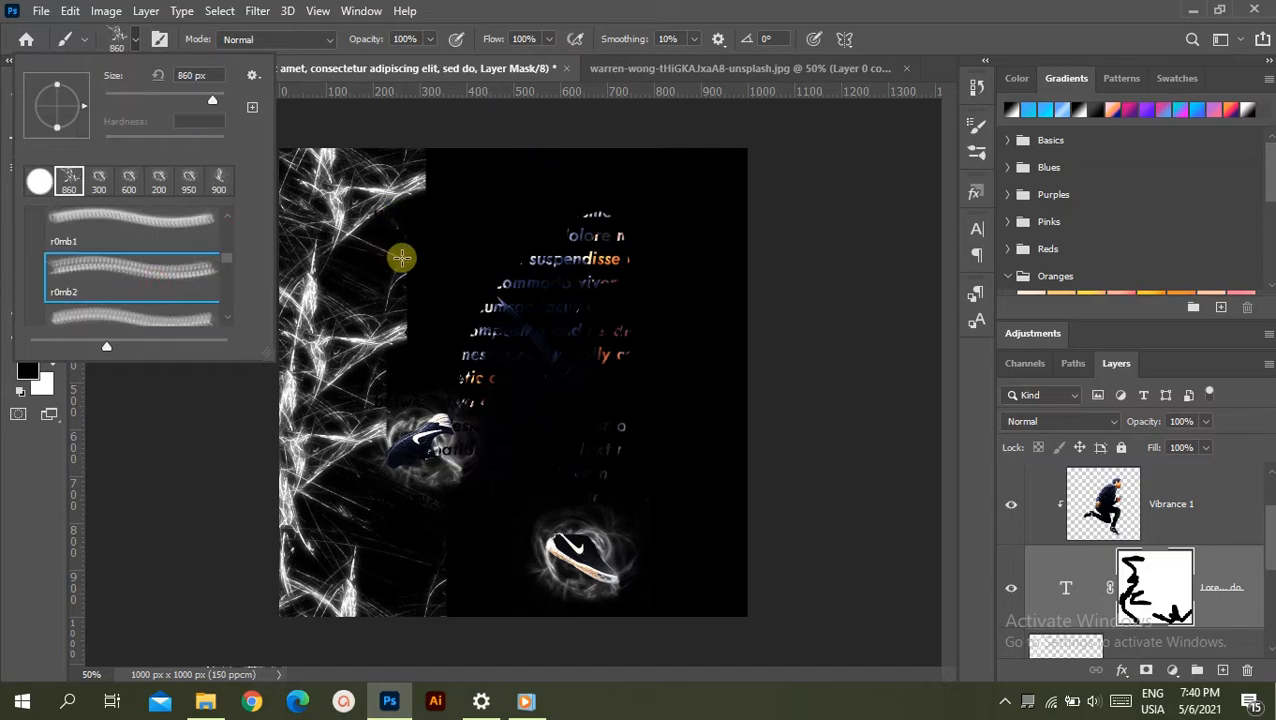
click(484, 183)
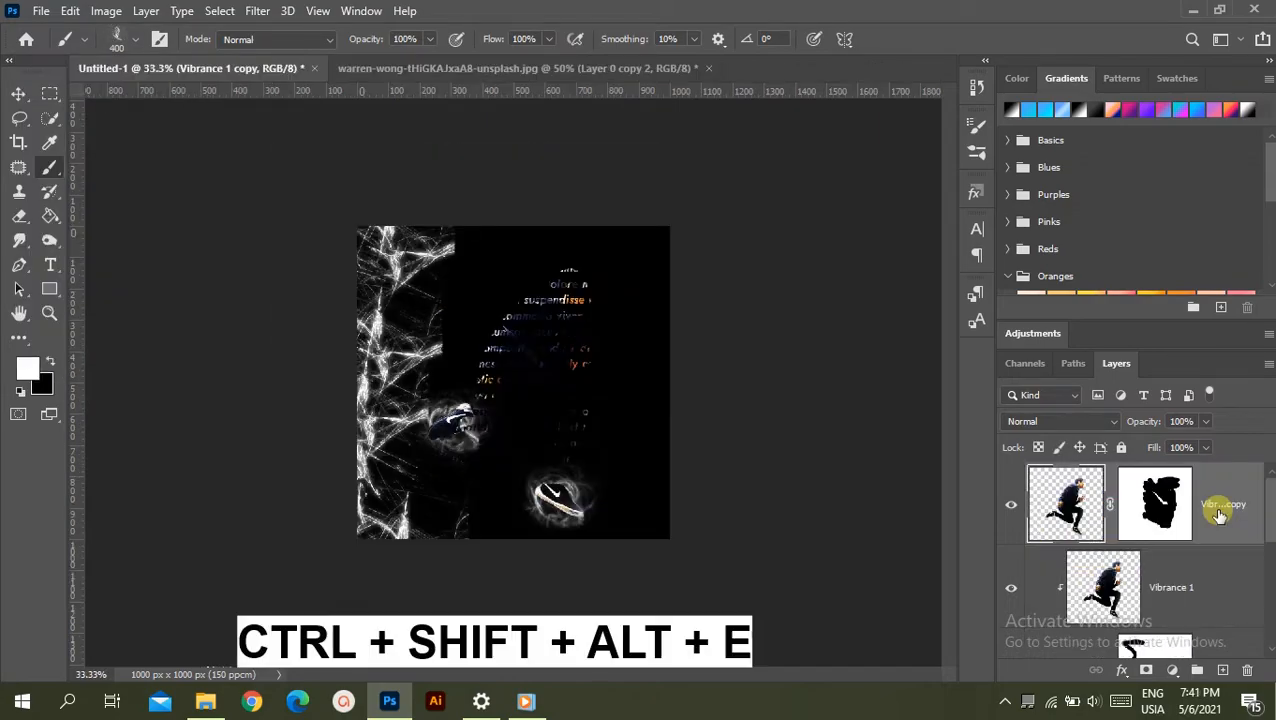
- Stamp all visible layers into a new merged layer above the masked copy of the man
key(ctrl+shift+alt+e)
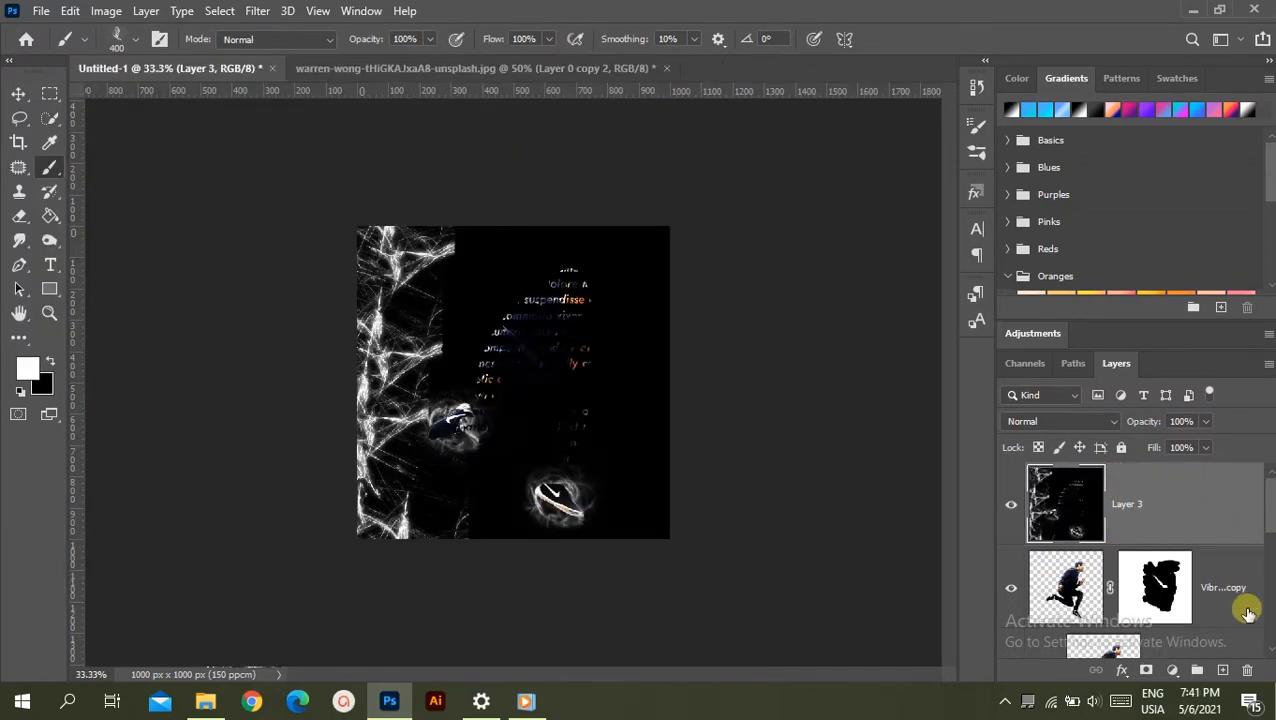
click(1172, 670)
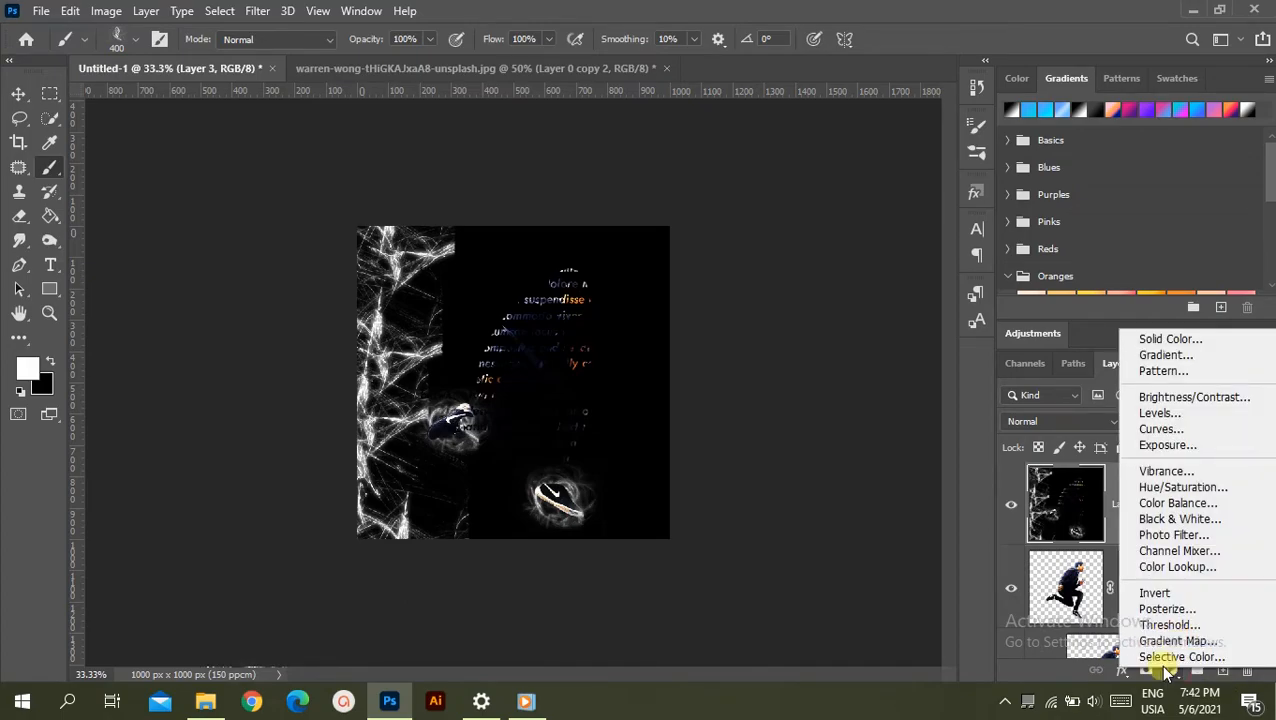
click(873, 589)
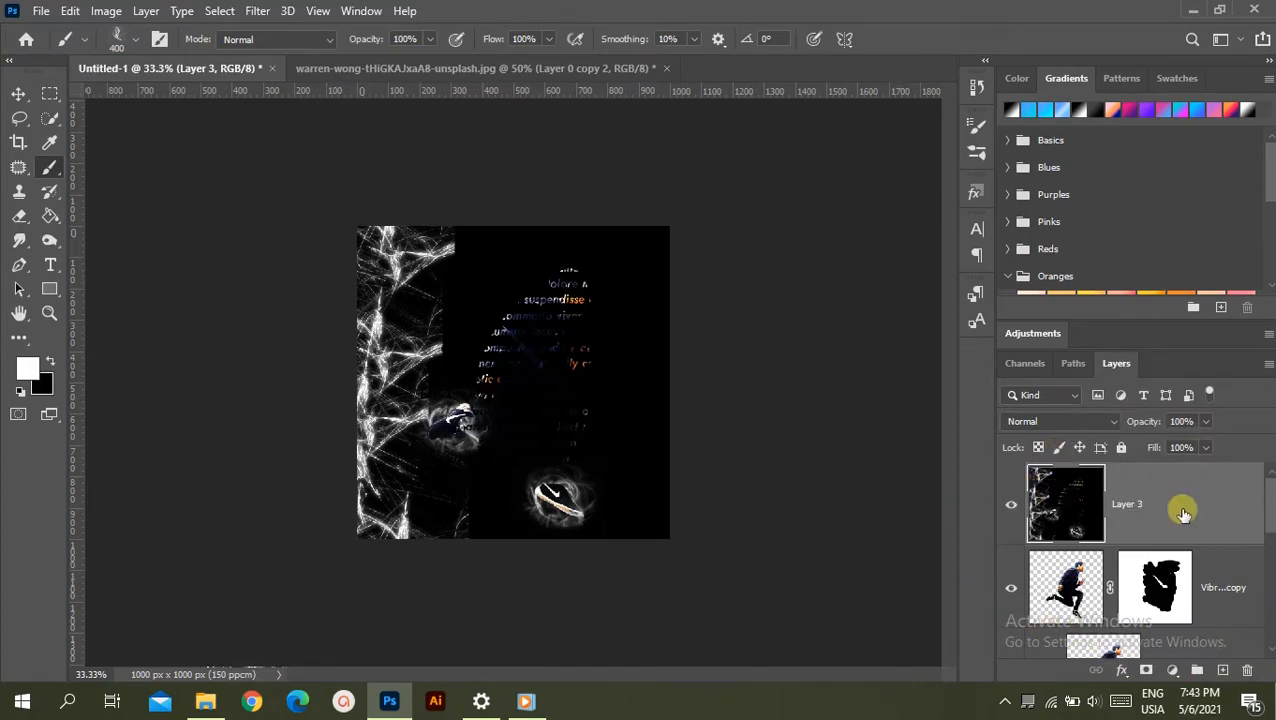
- Add a Photo Filter adjustment layer above the merged layer with the Blue filter at 50% density
click(1172, 670)
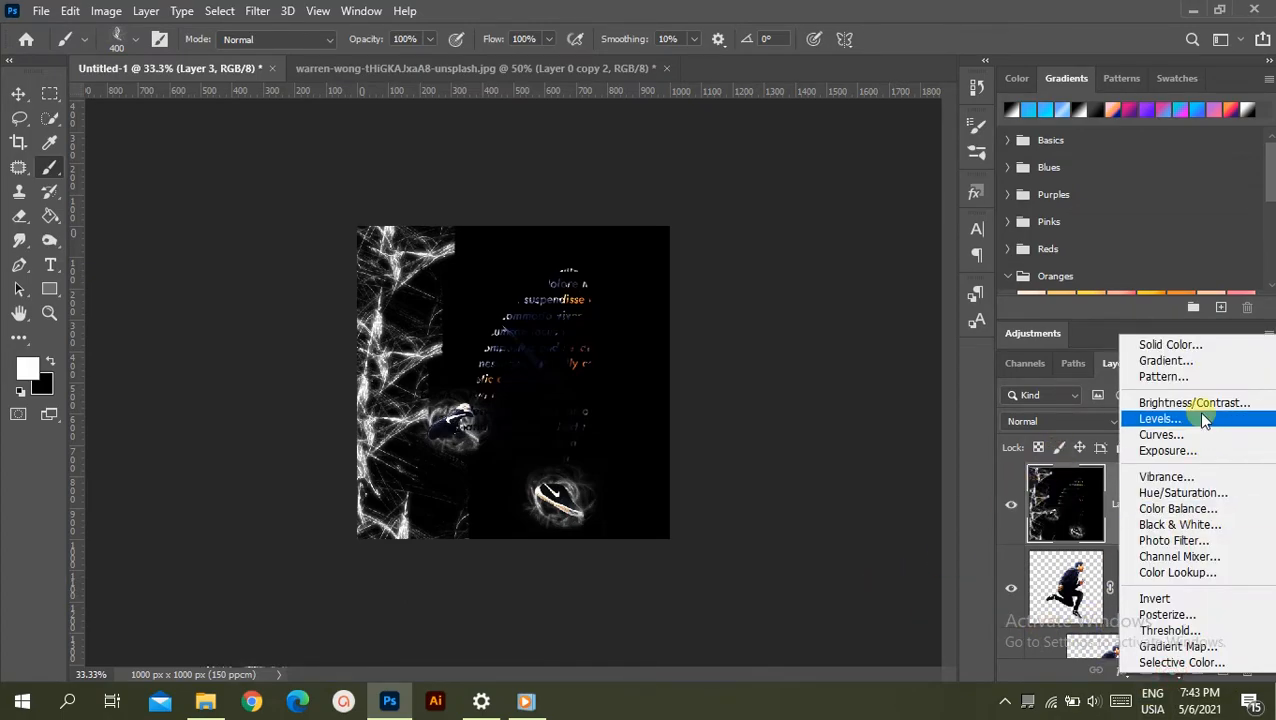
click(1183, 541)
click(1045, 389)
click(1028, 541)
drag(963, 461, 1004, 478)
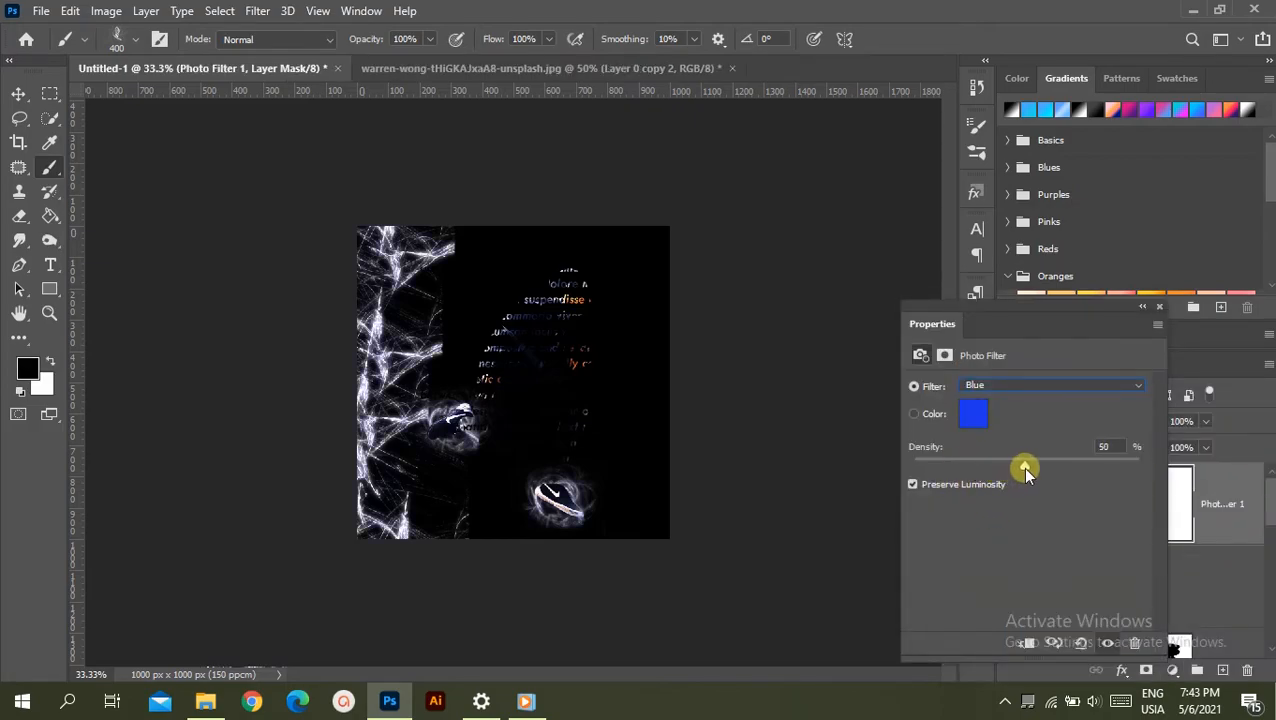
click(1159, 308)
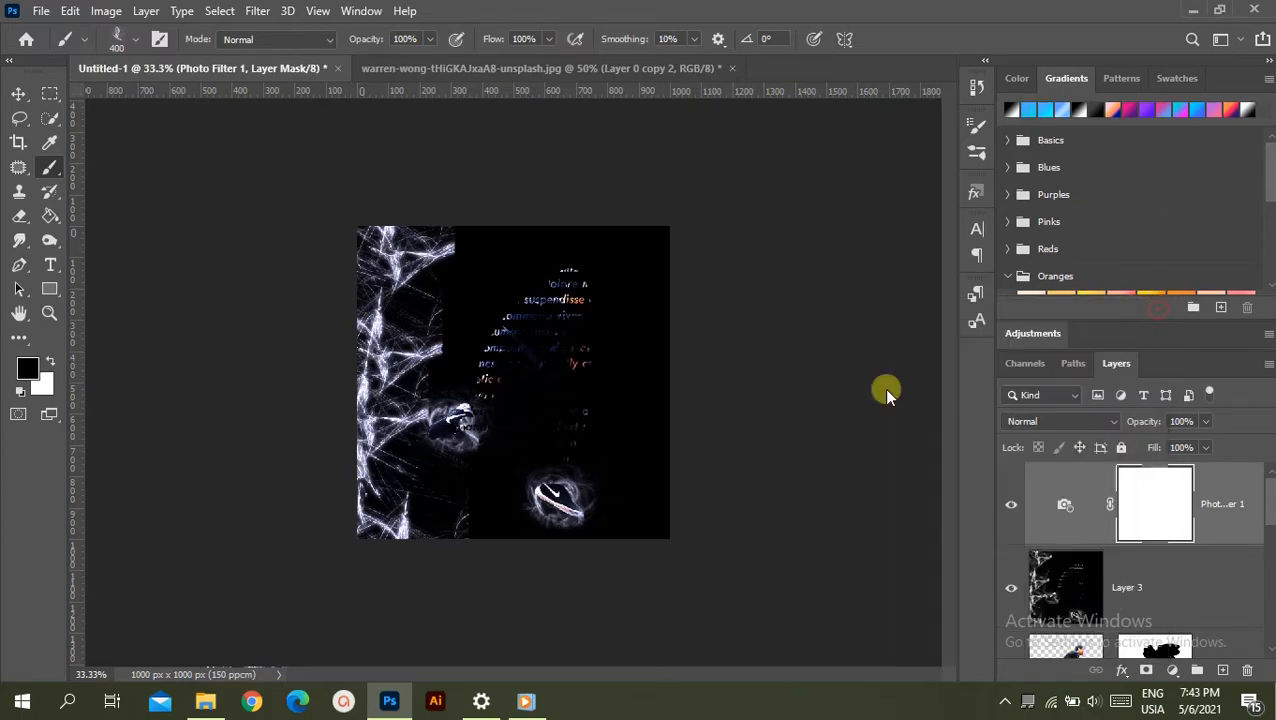
- Select the merged layer below the Photo Filter adjustment
key(ctrl+plus)
key(ctrl+plus)
key(ctrl+plus)
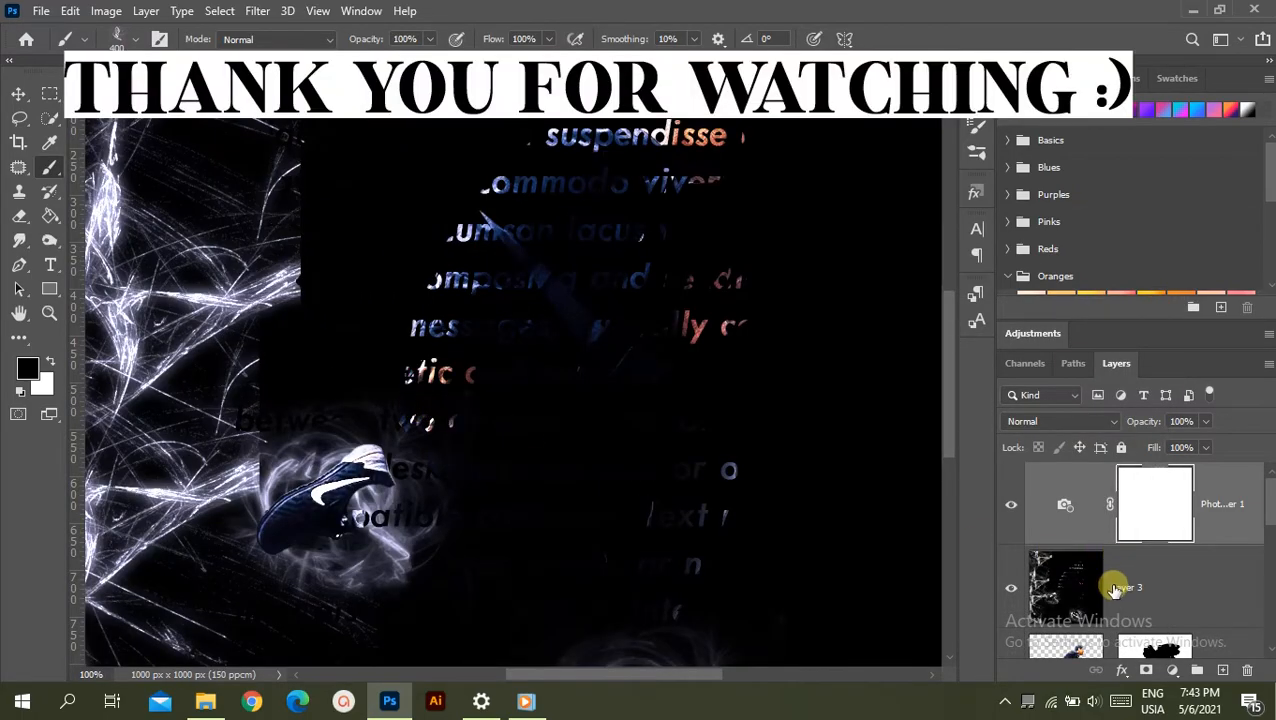
click(1058, 600)
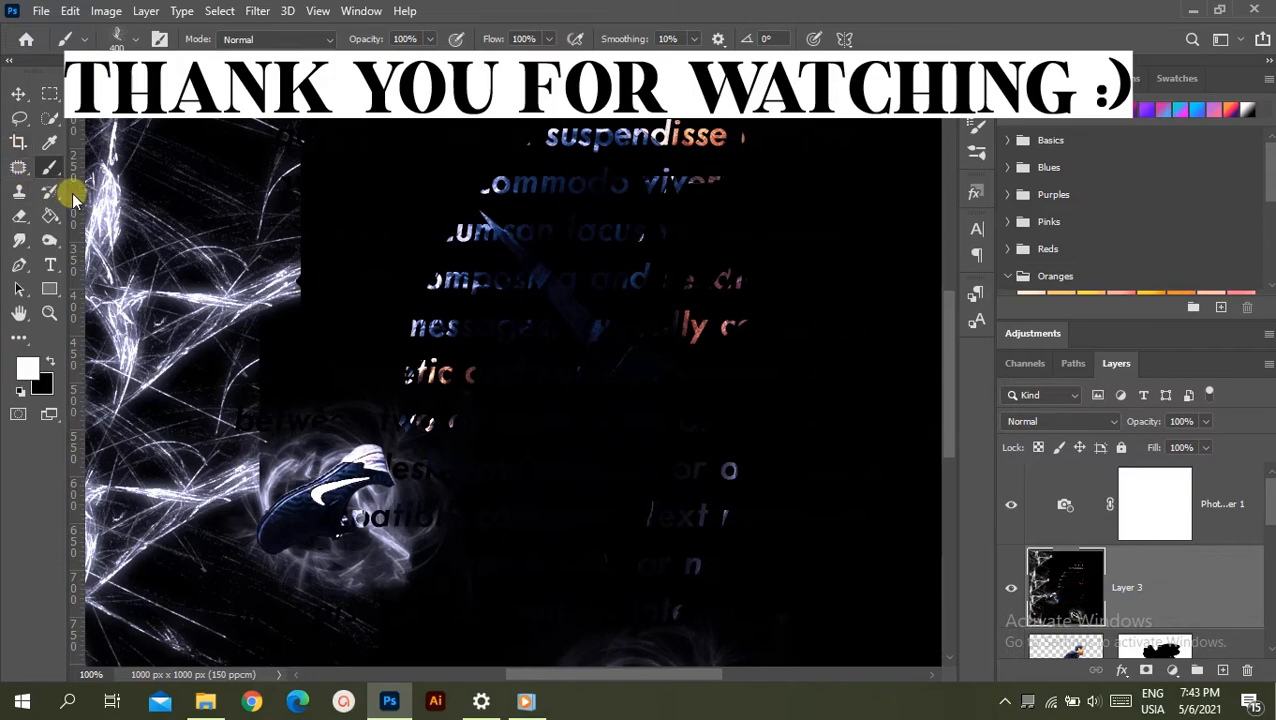